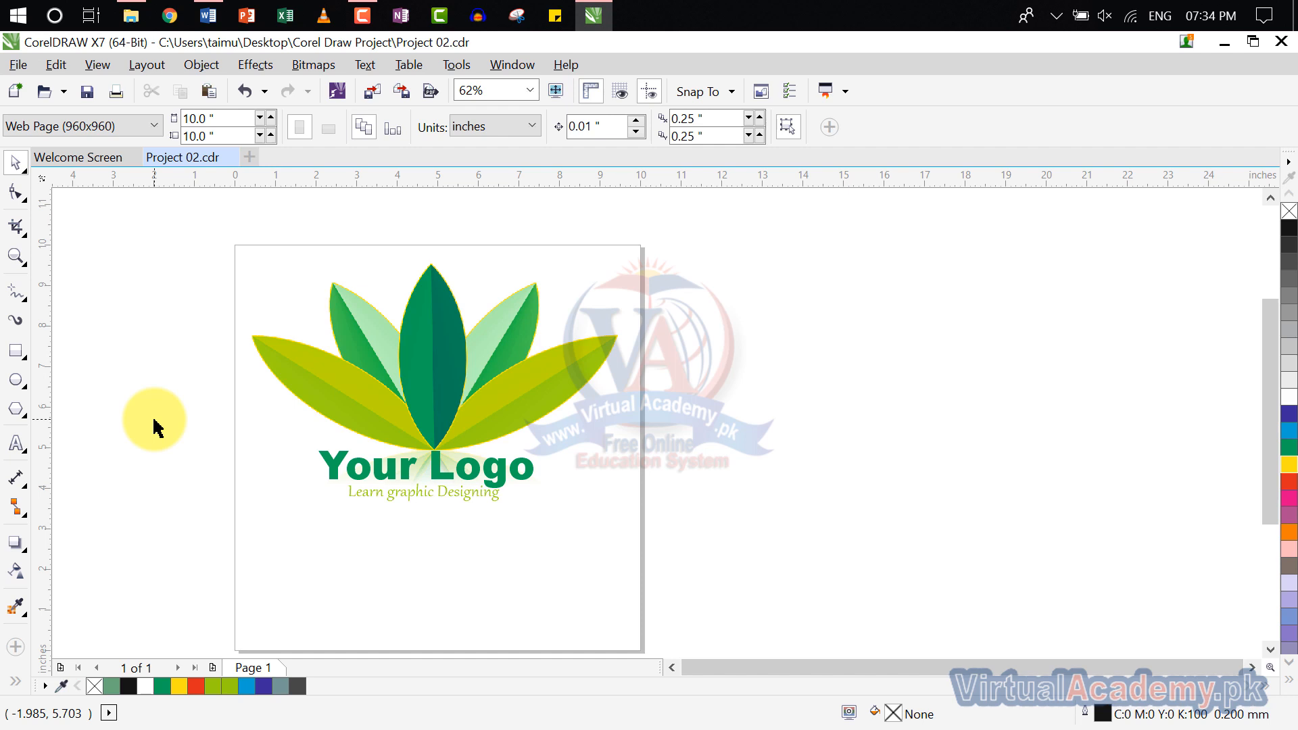
# Move the logo group off the page and draw an upright ellipse about 3.48 by 4.42 inches on the empty page.
pyautogui.click(427, 399)
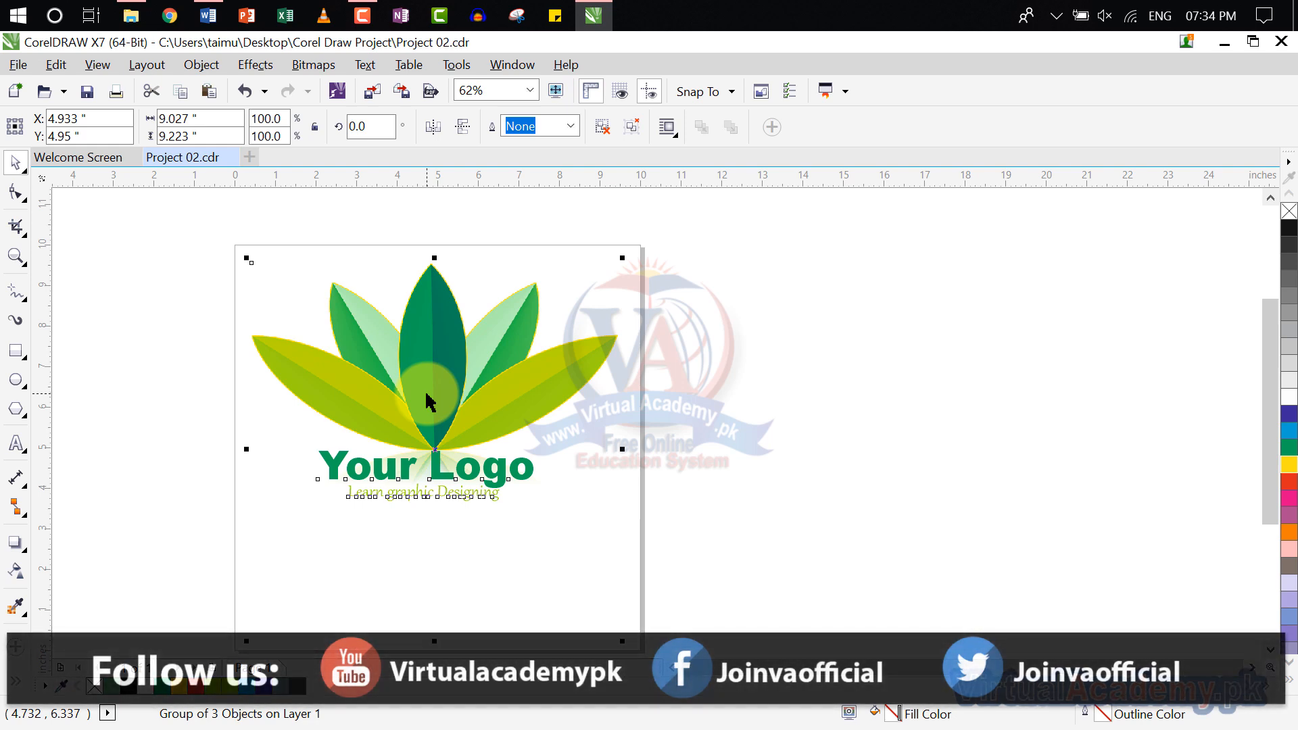
pyautogui.moveTo(426, 394); pyautogui.dragTo(937, 368)
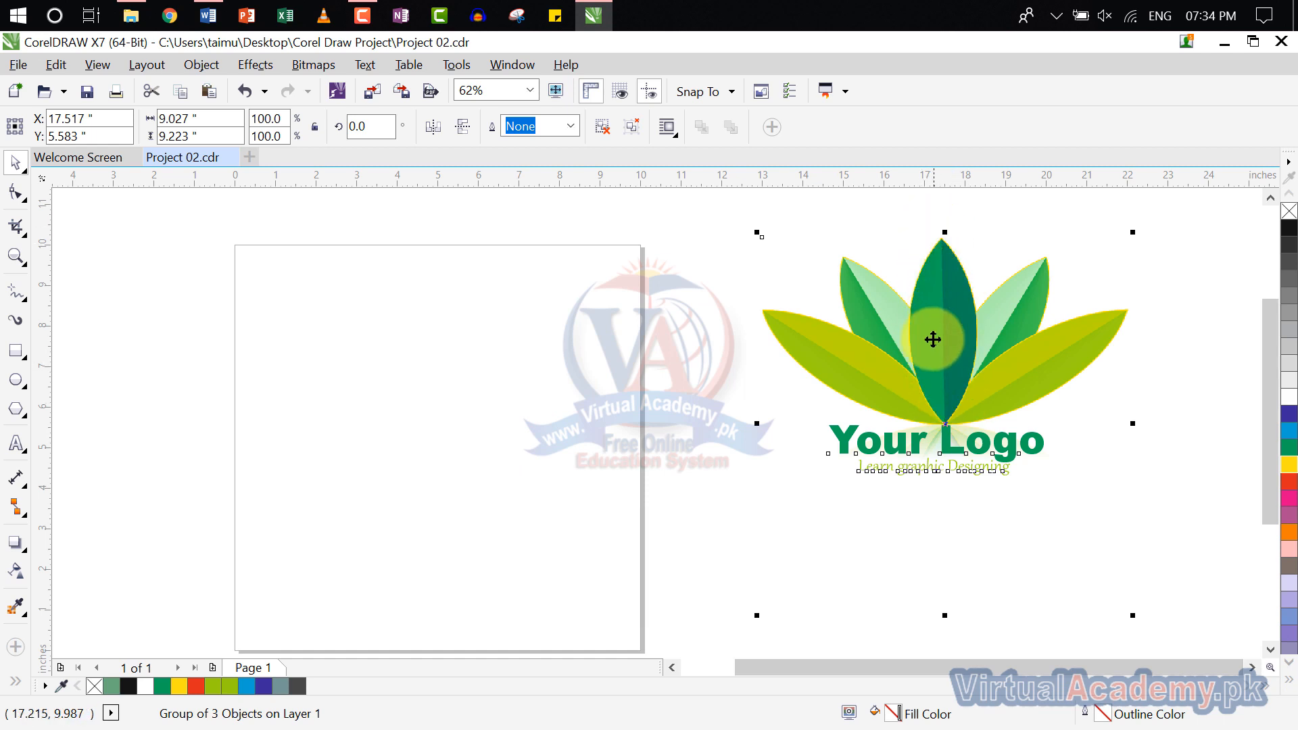
pyautogui.click(22, 391)
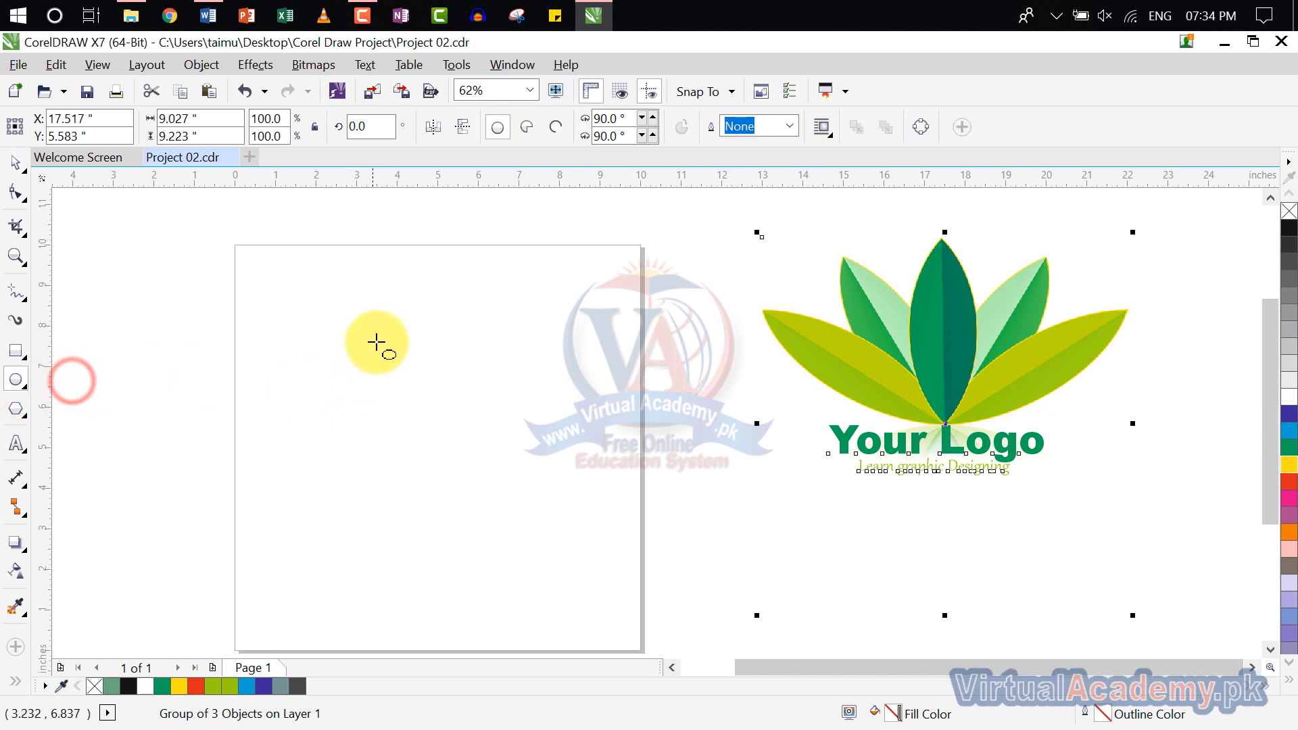
pyautogui.moveTo(359, 306); pyautogui.dragTo(500, 486)
pyautogui.scroll(2, 433, 409)
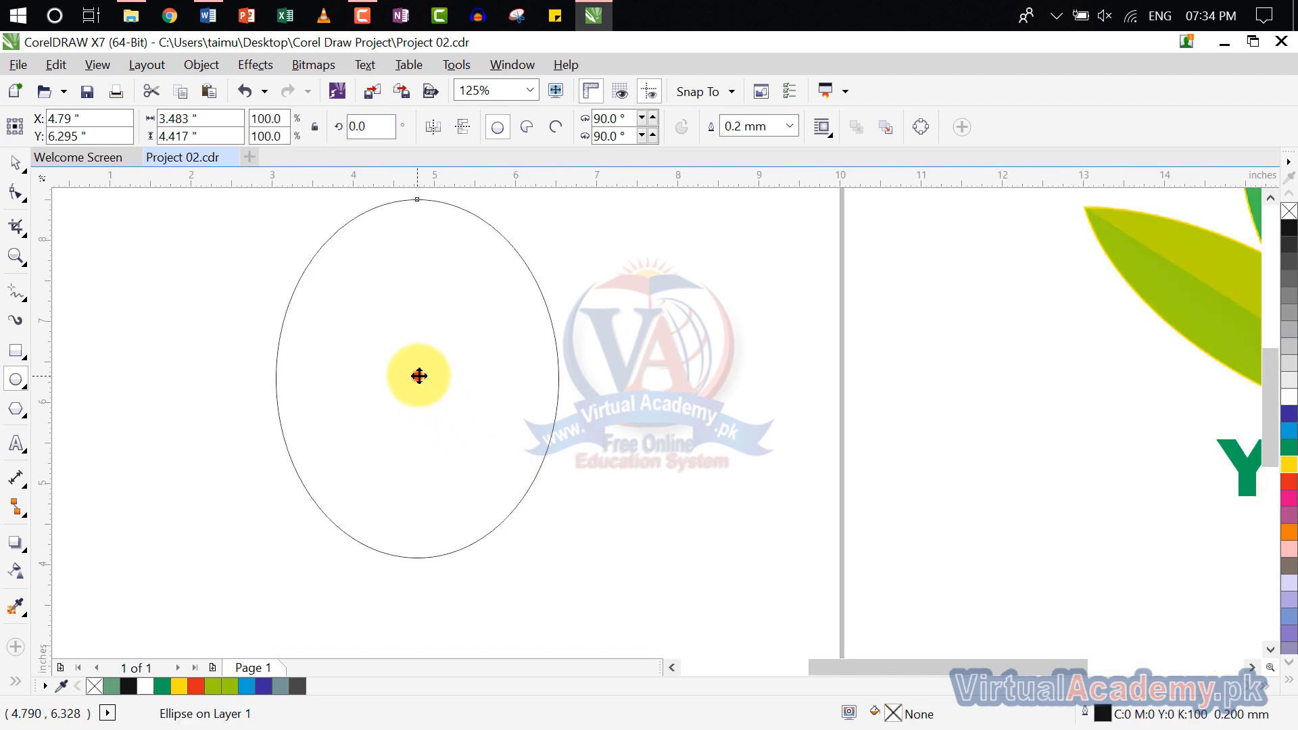
# Place a copy of the ellipse about 2.25 inches to its right so that the two ellipses overlap.
pyautogui.moveTo(419, 376); pyautogui.dragTo(600, 375)
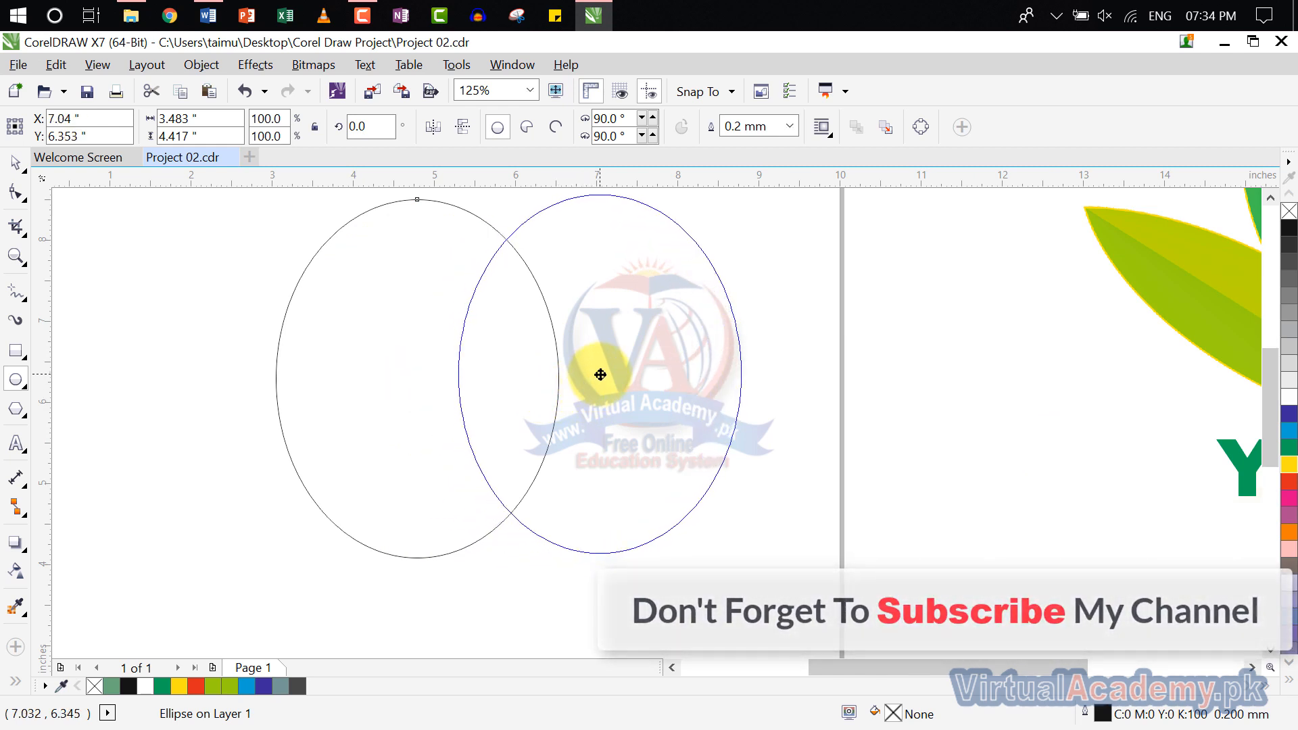
pyautogui.click(771, 332)
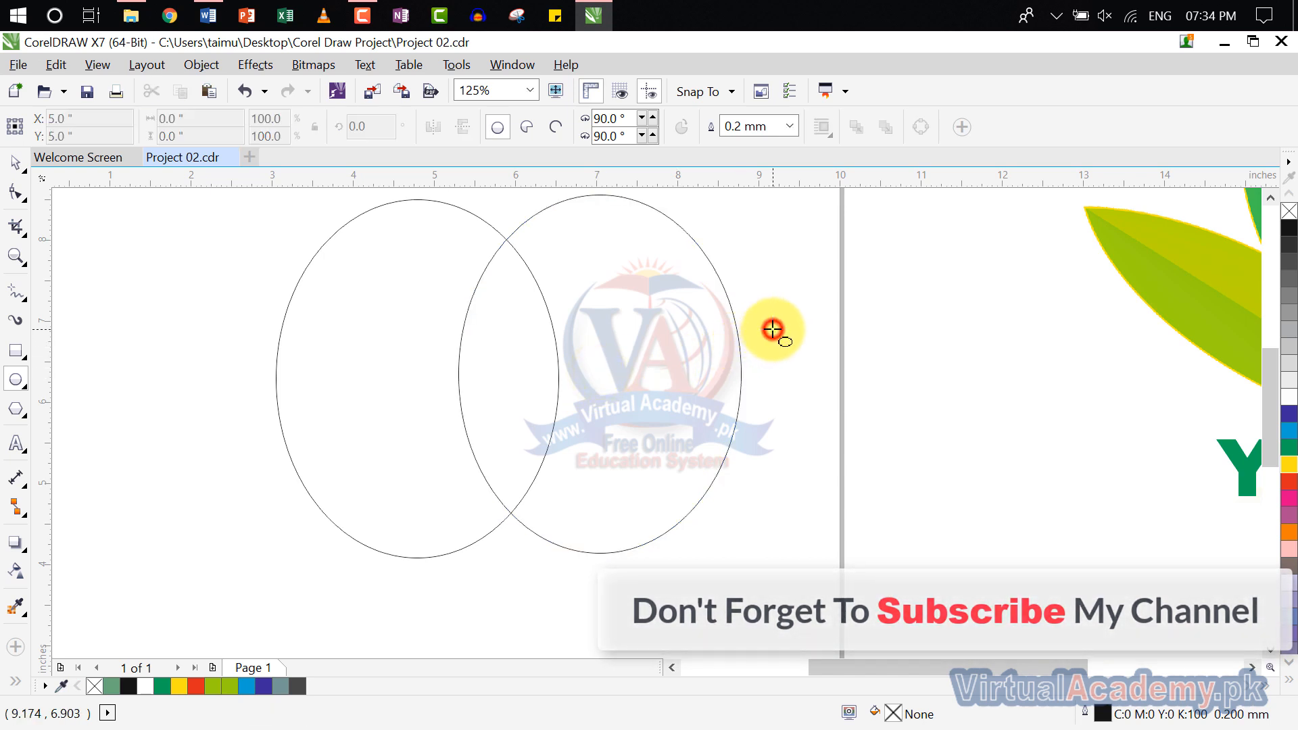
pyautogui.click(15, 165)
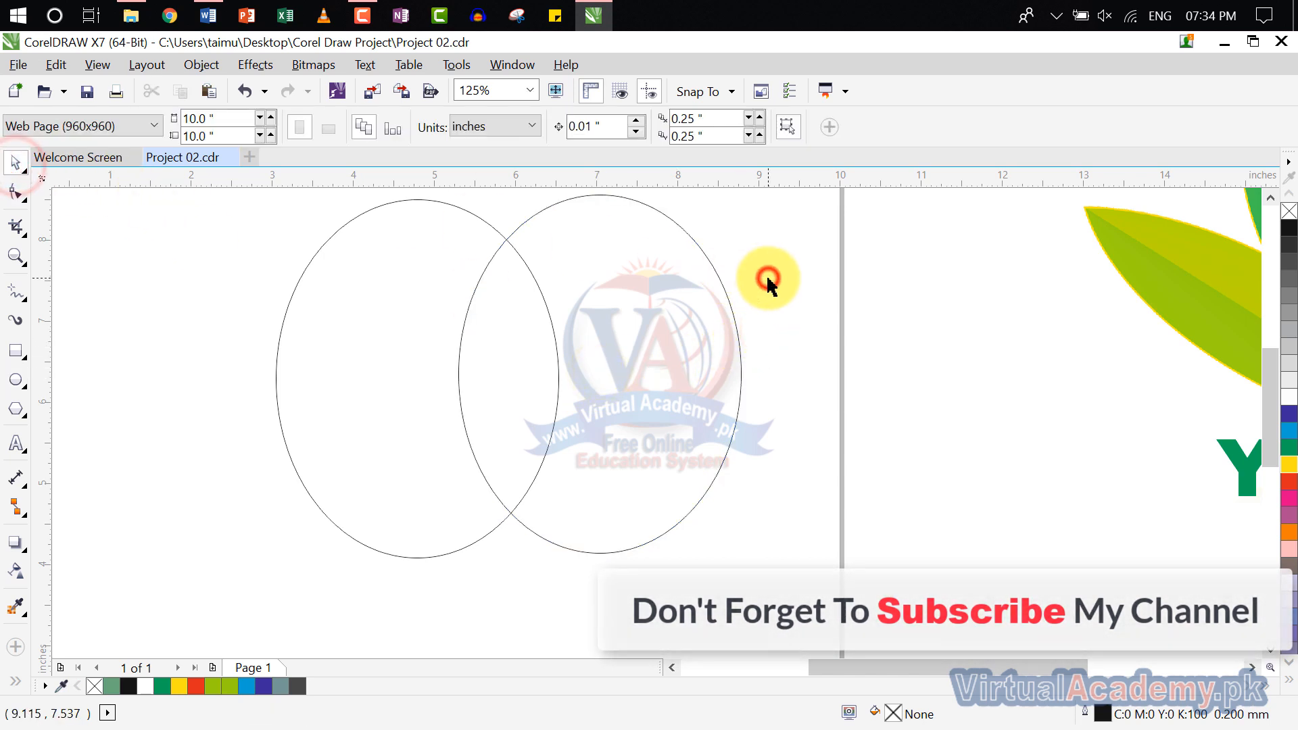
# Create a filled leaf from the overlap of the two ellipses with Smart Fill and move it beside the page.
pyautogui.moveTo(749, 202); pyautogui.dragTo(151, 623)
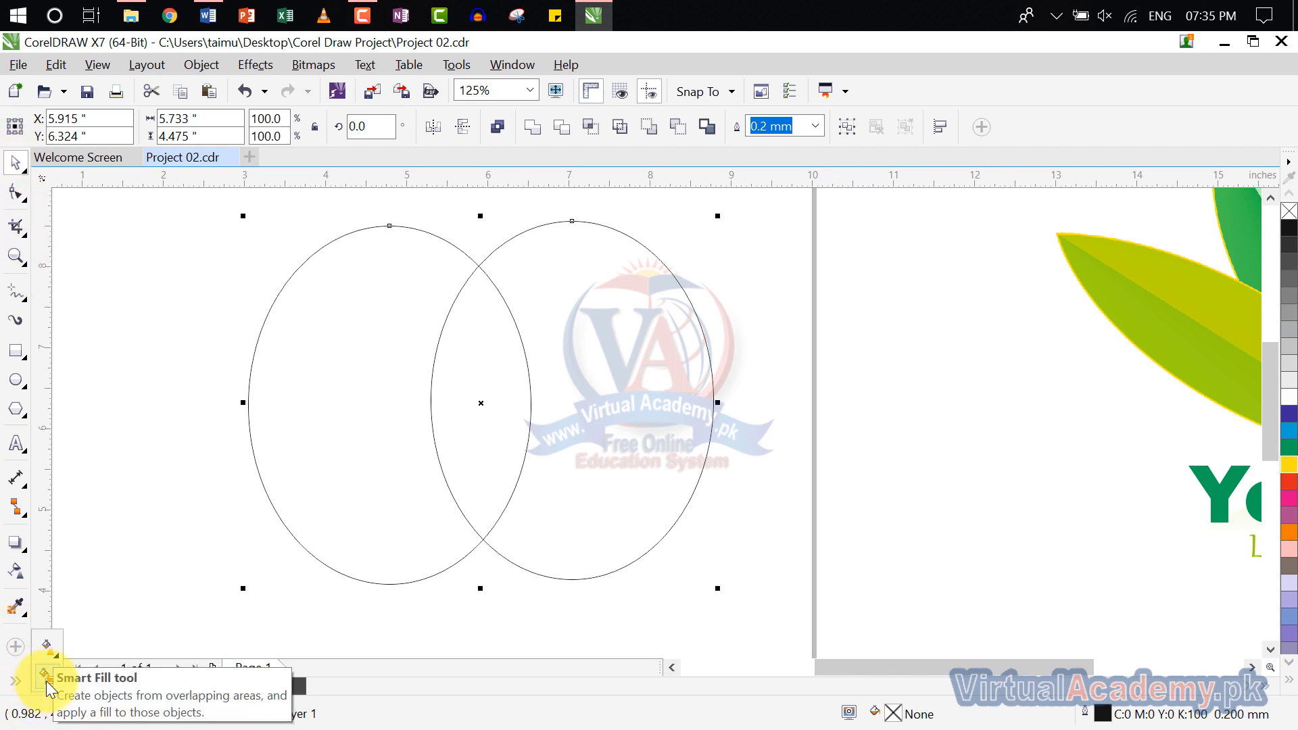
pyautogui.click(46, 680)
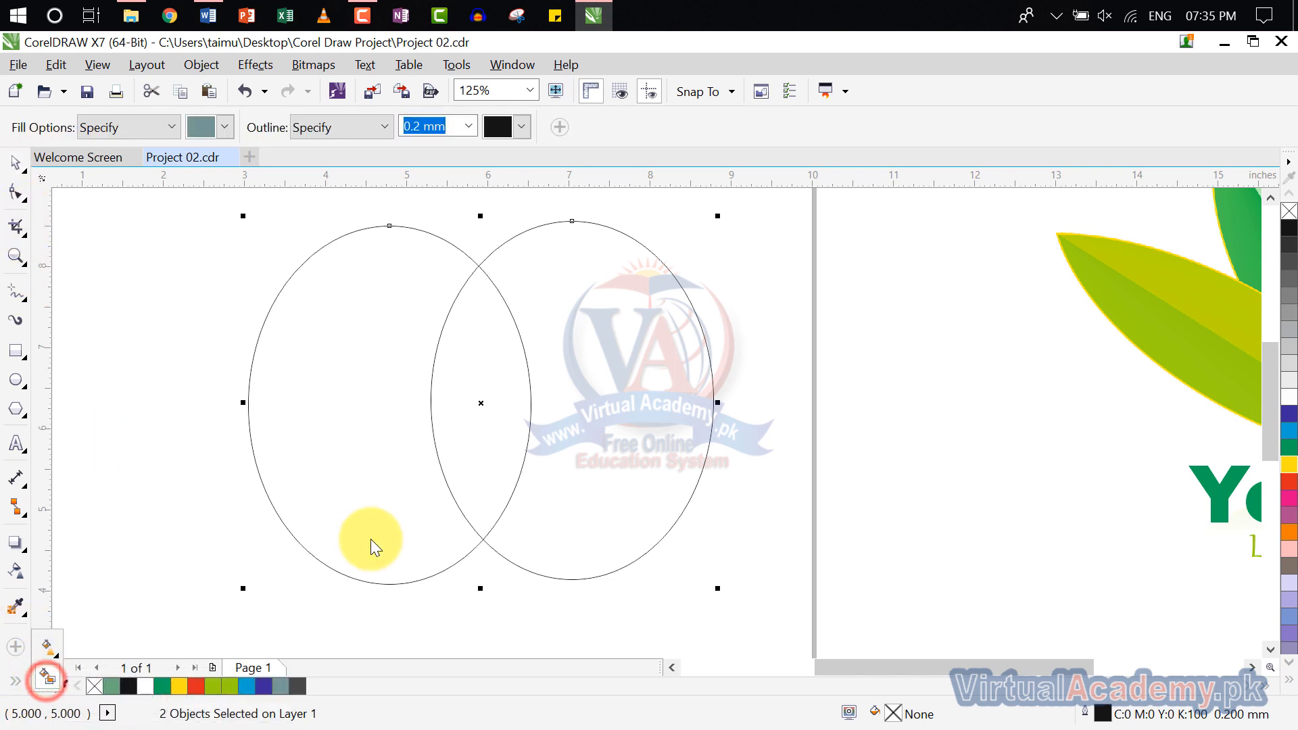
pyautogui.click(488, 359)
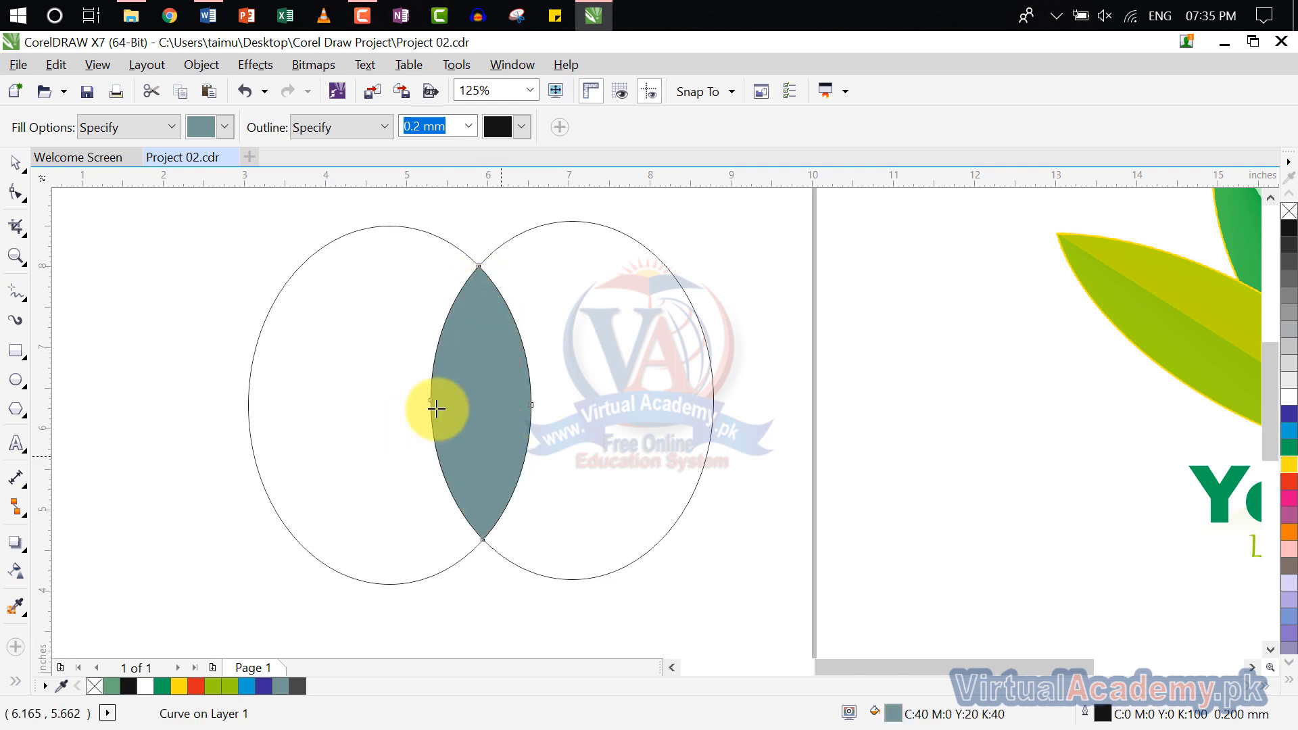
pyautogui.click(16, 162)
pyautogui.moveTo(487, 387); pyautogui.dragTo(911, 403)
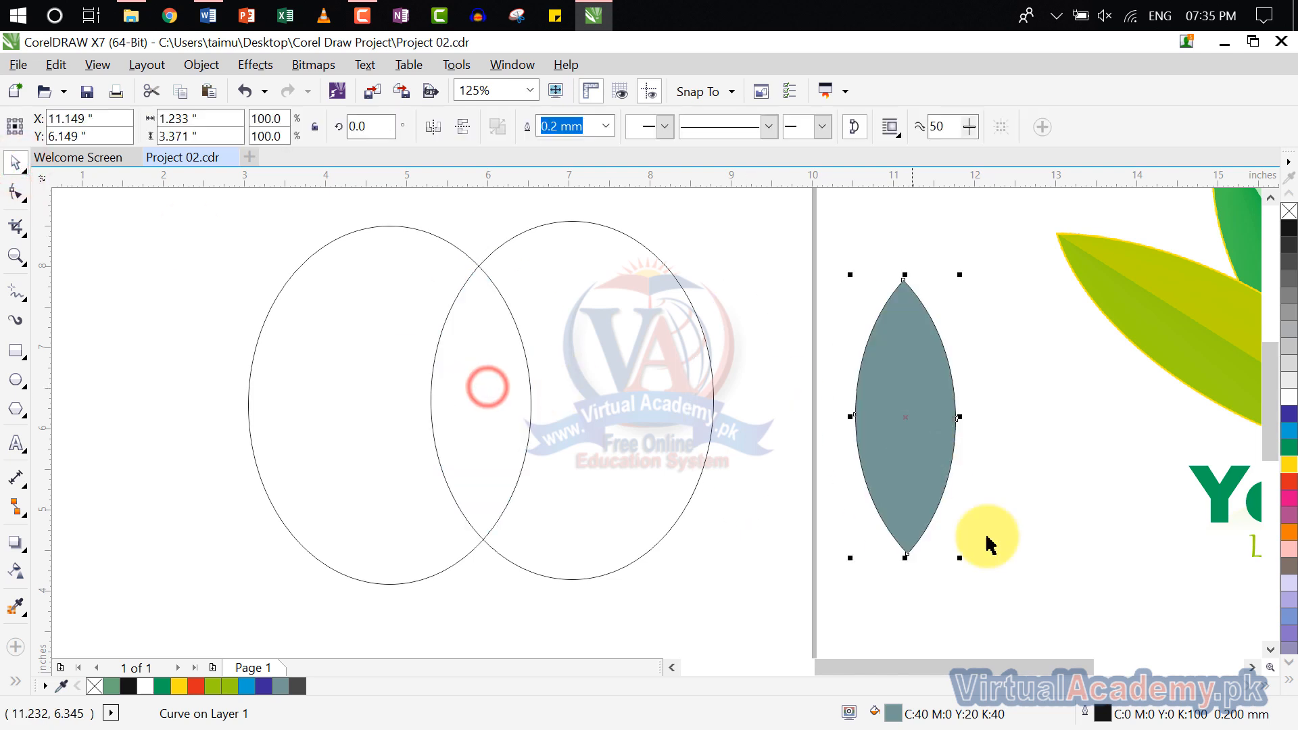
pyautogui.click(788, 275)
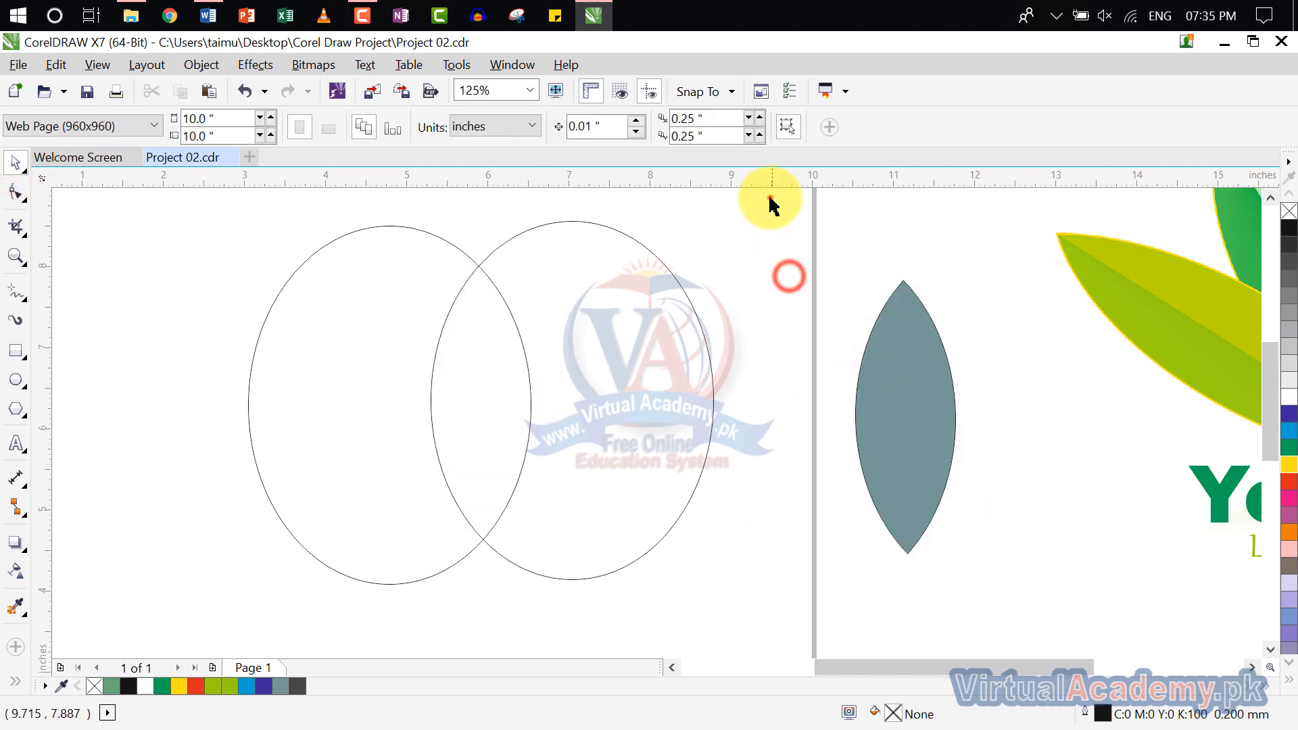
# Intersect the two ellipses into a leaf outline, and delete both ellipses and the filled leaf beside the page.
pyautogui.moveTo(770, 198); pyautogui.dragTo(192, 625)
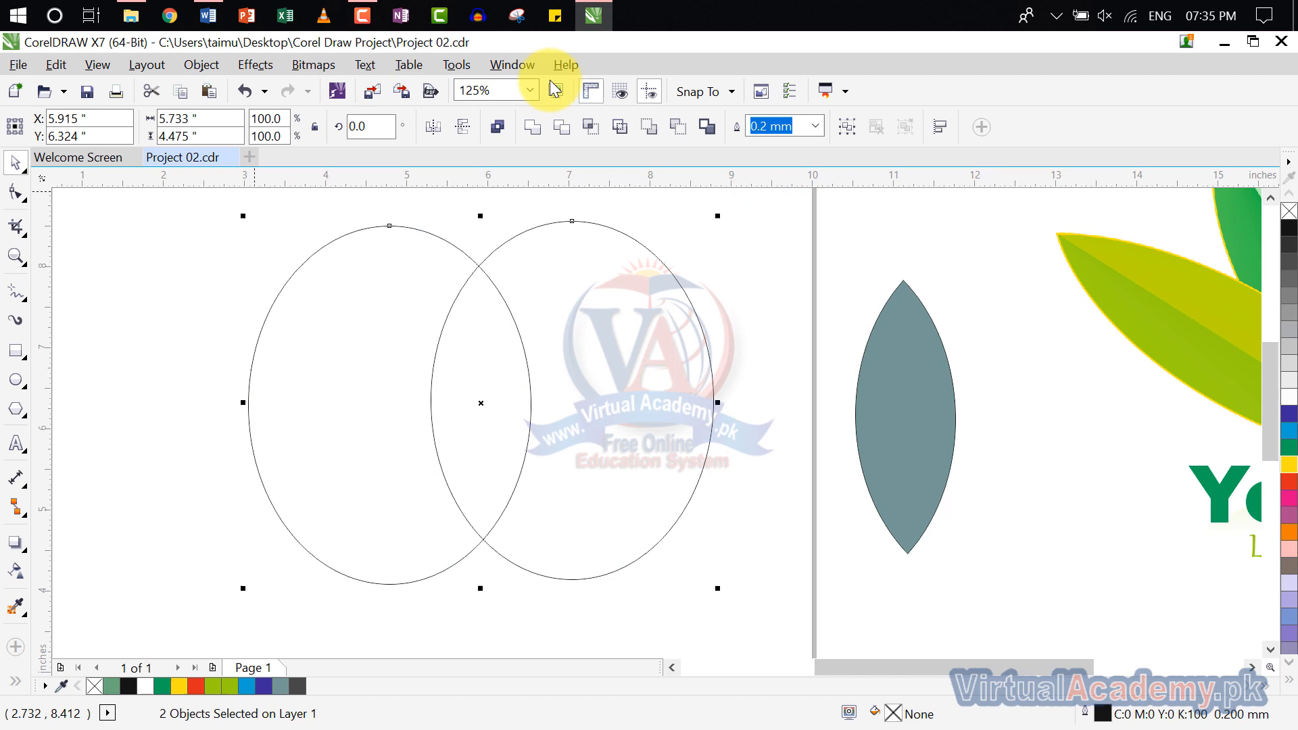
pyautogui.click(599, 127)
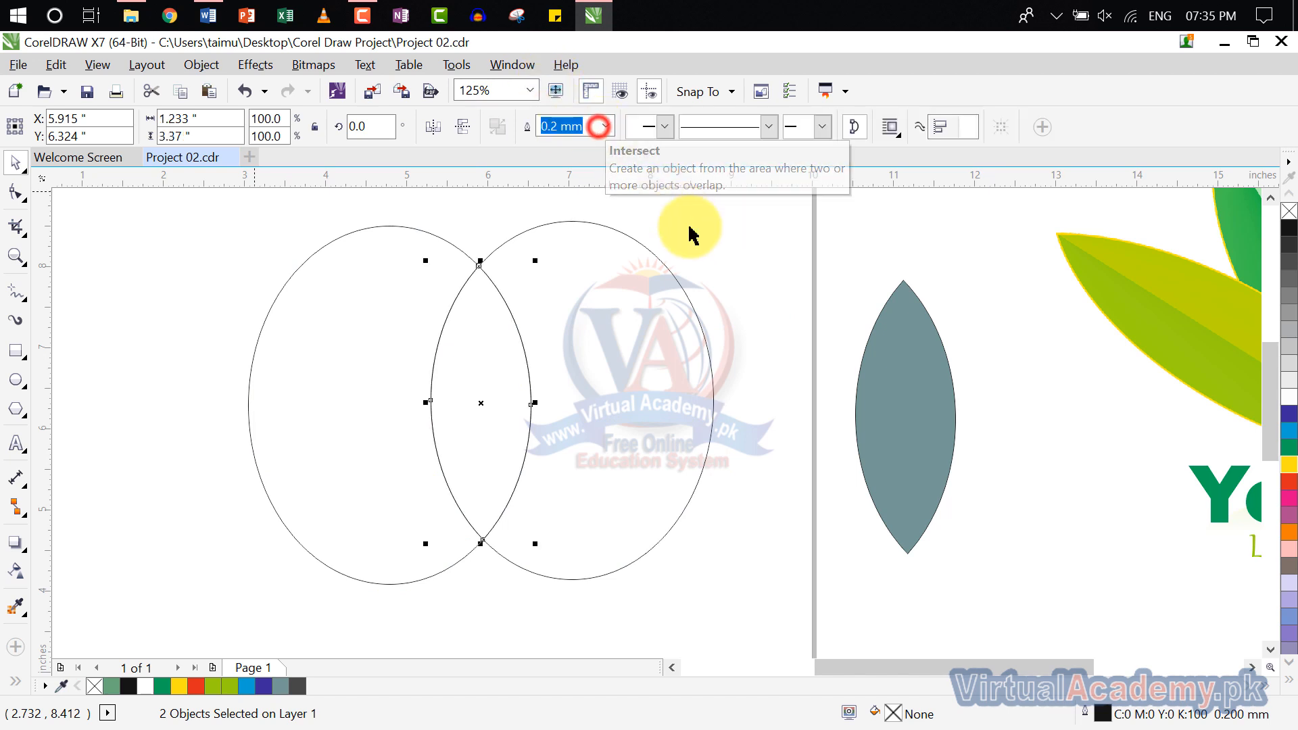
pyautogui.click(659, 341)
pyautogui.press('Delete')
pyautogui.click(409, 331)
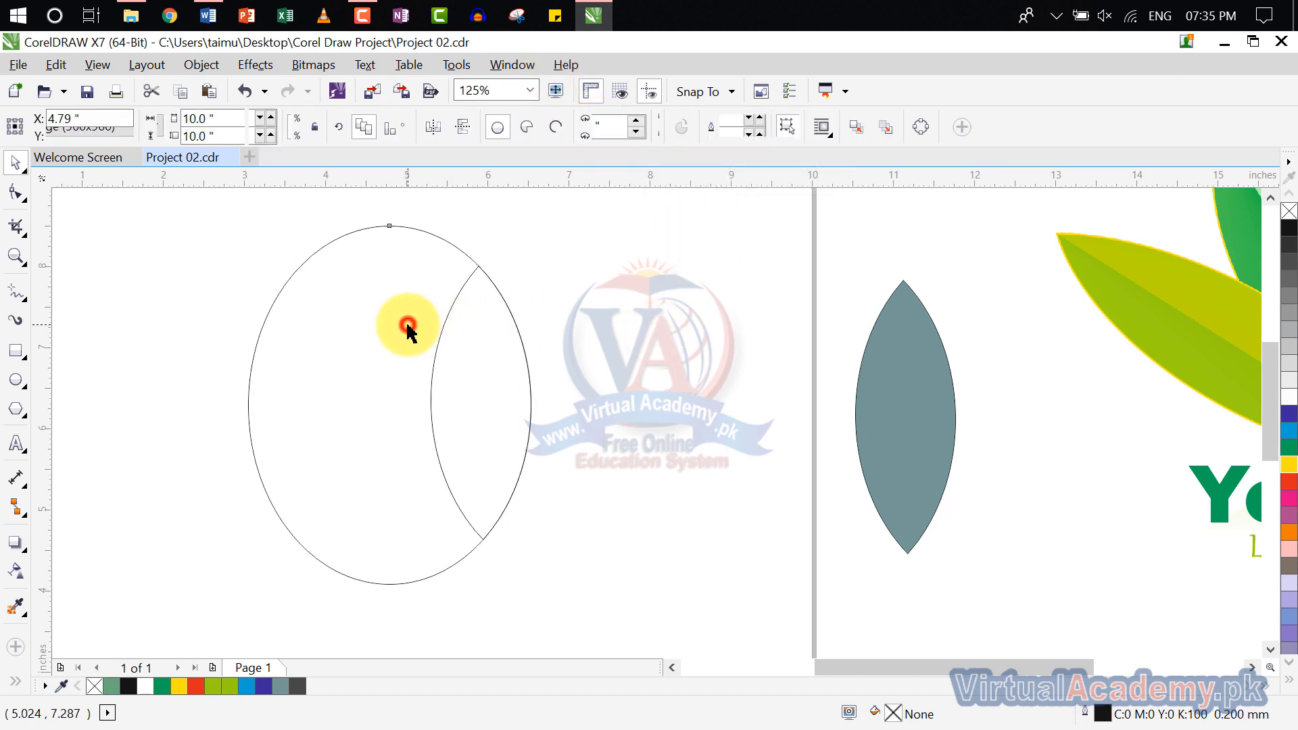
pyautogui.press('Delete')
pyautogui.click(896, 411)
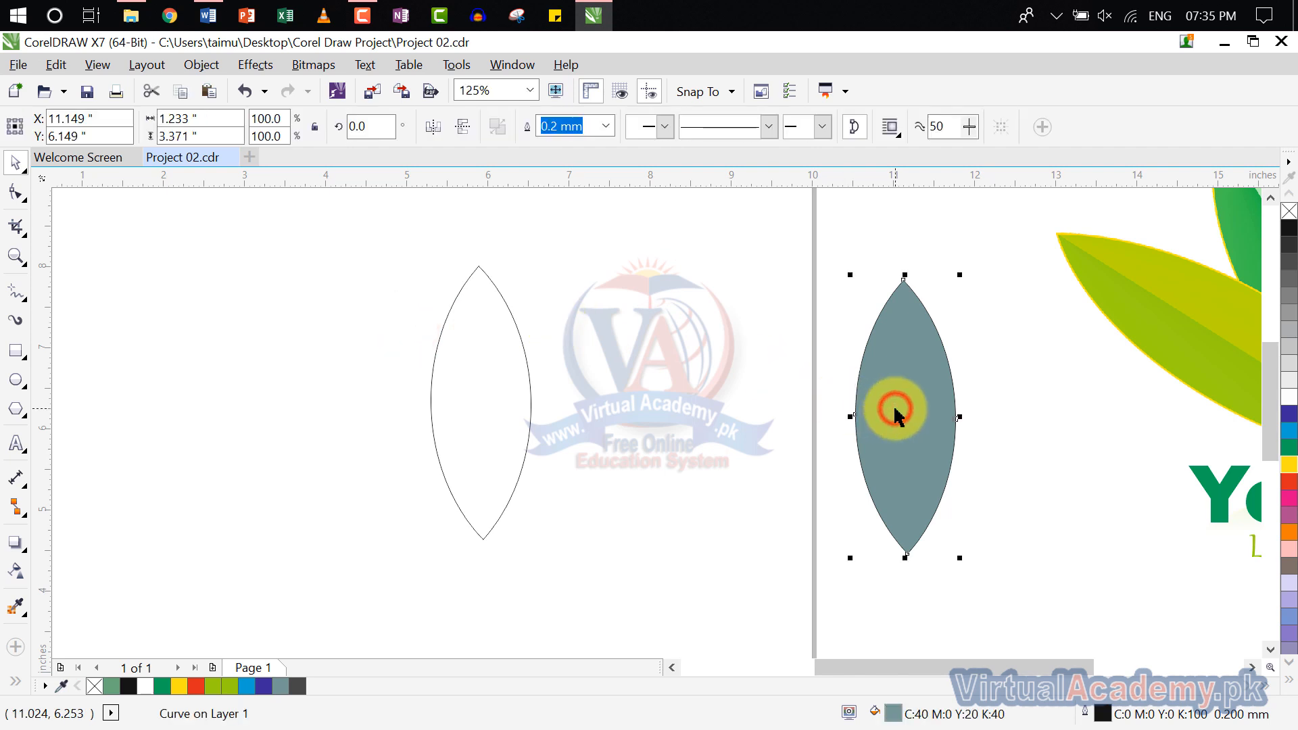
pyautogui.press('Delete')
# Stretch the leaf outline downward to a height of about 3.74 inches.
pyautogui.click(482, 377)
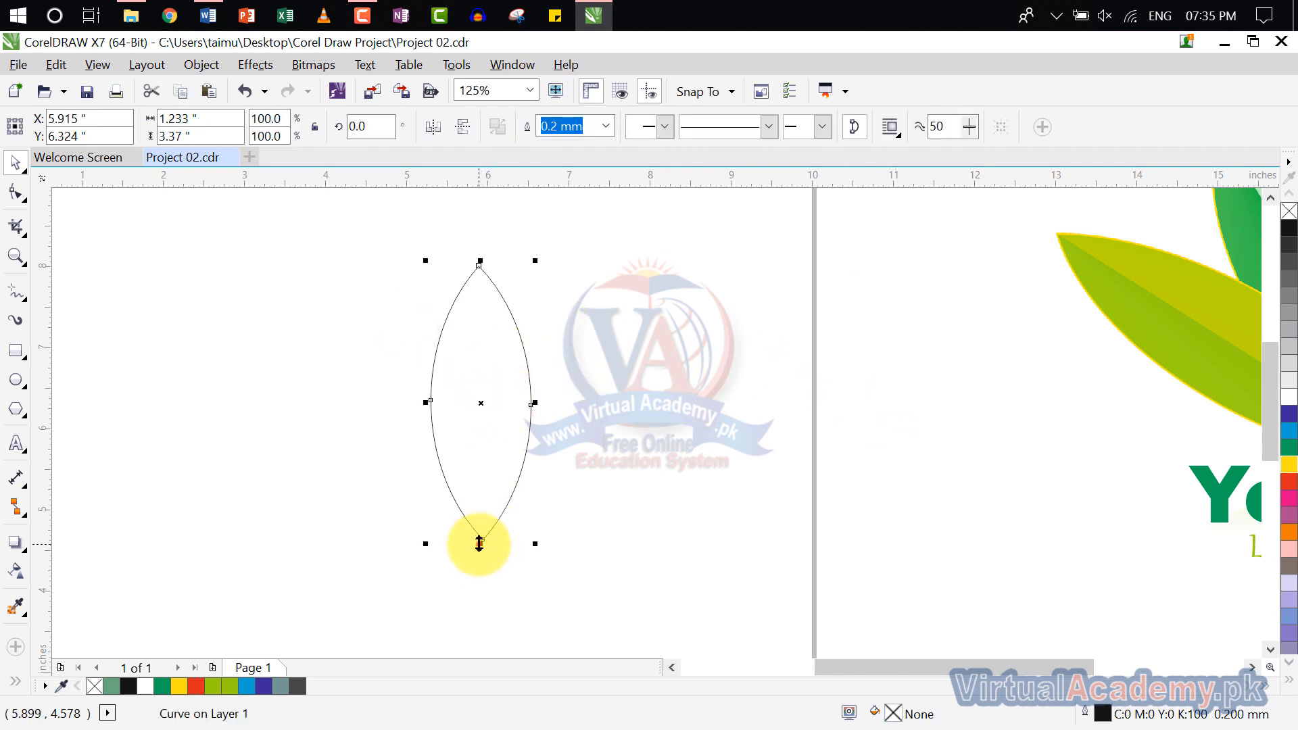
pyautogui.moveTo(479, 544); pyautogui.dragTo(480, 574)
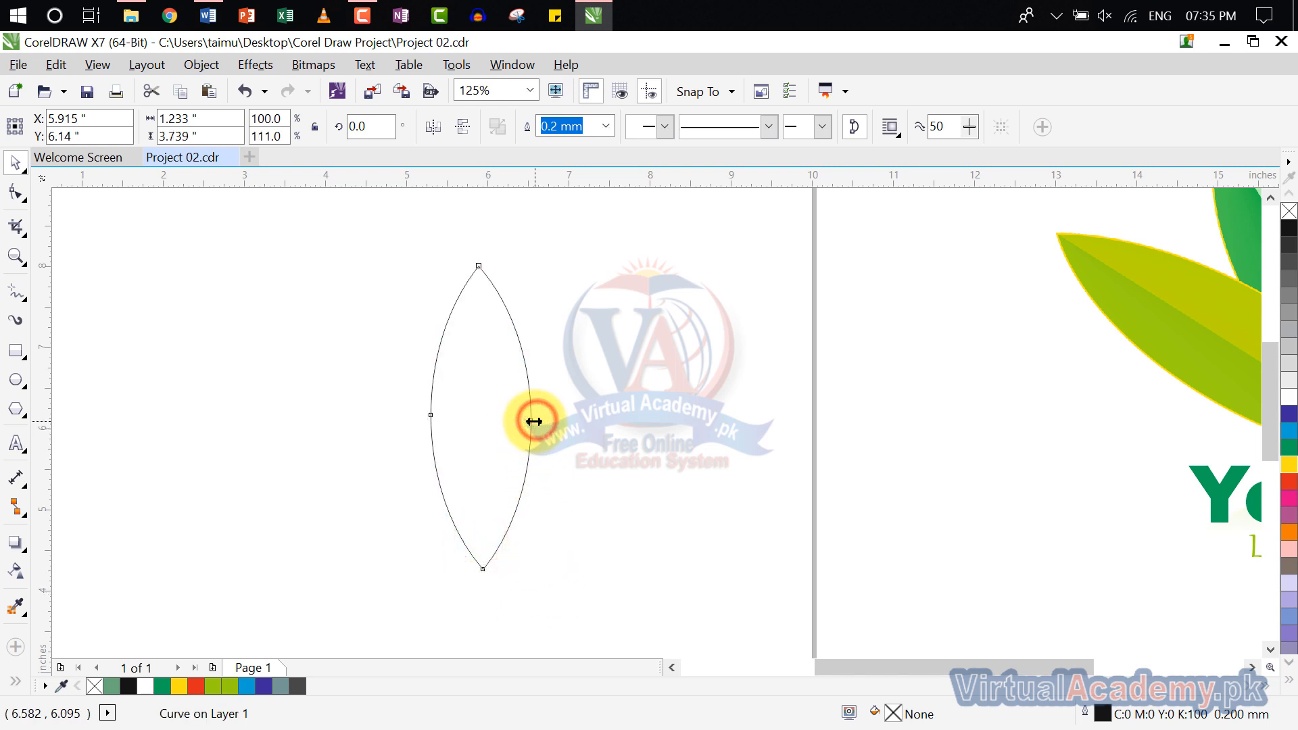
pyautogui.click(534, 422)
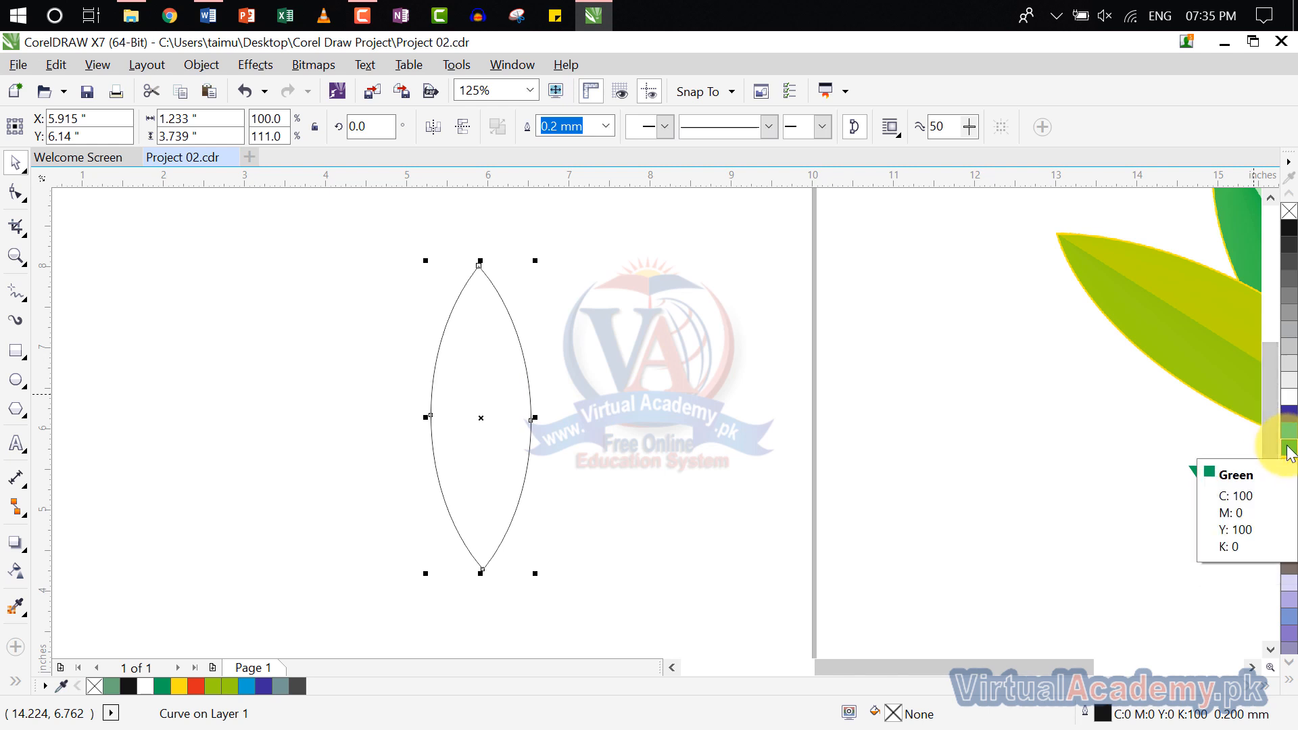
# Fill the leaf with green and give it a yellow outline 1.0 mm wide.
pyautogui.click(1289, 448)
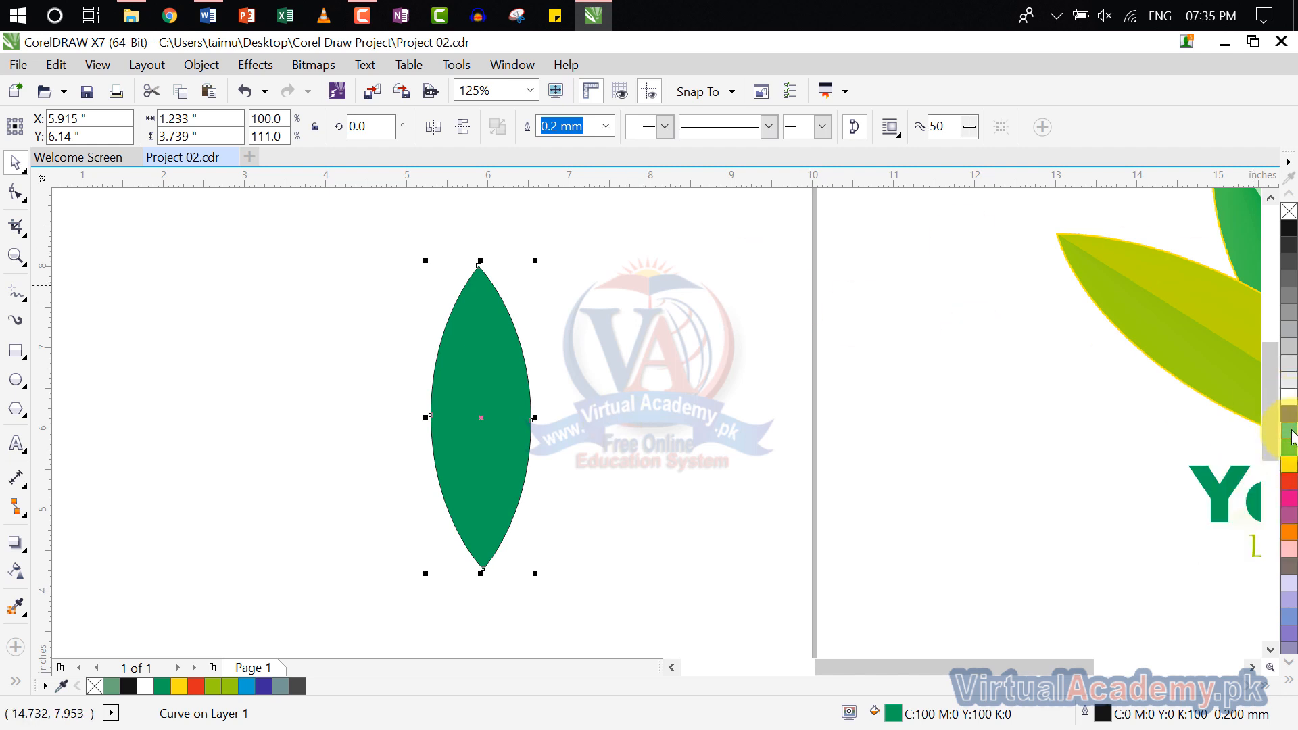
pyautogui.rightClick(1291, 468)
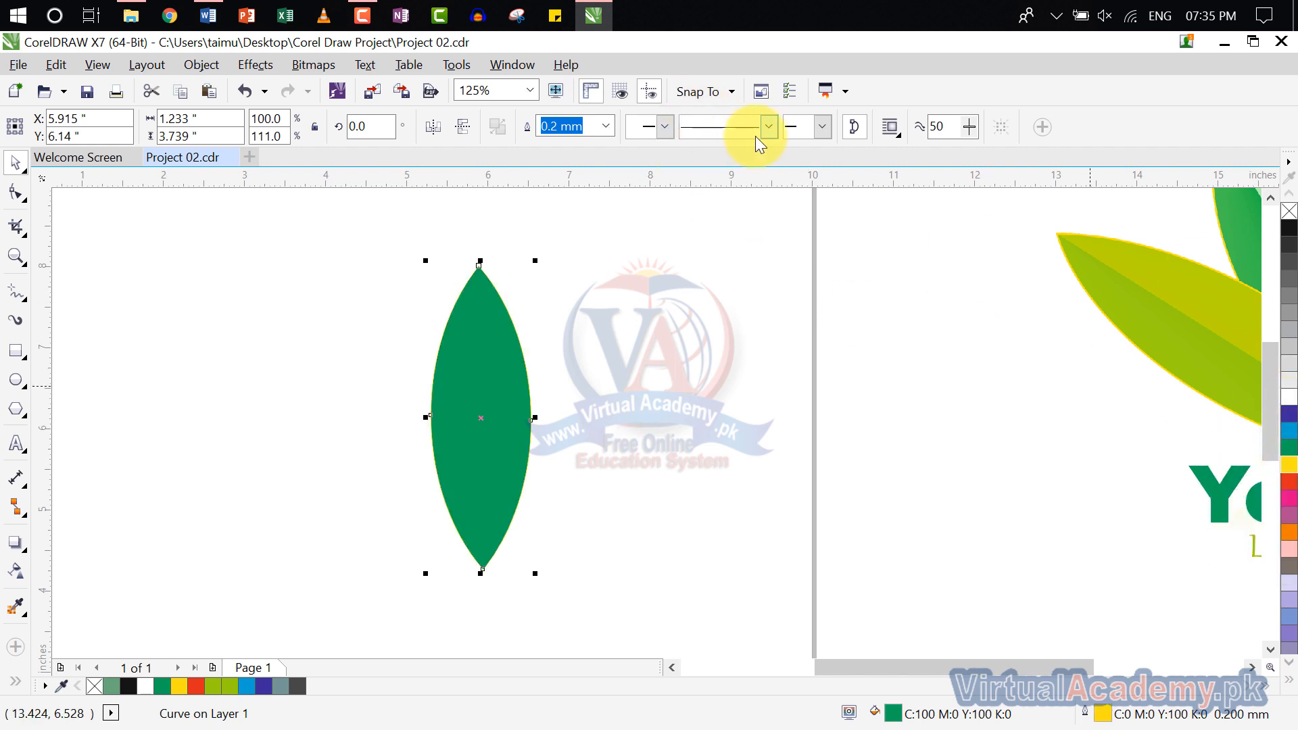
pyautogui.click(606, 126)
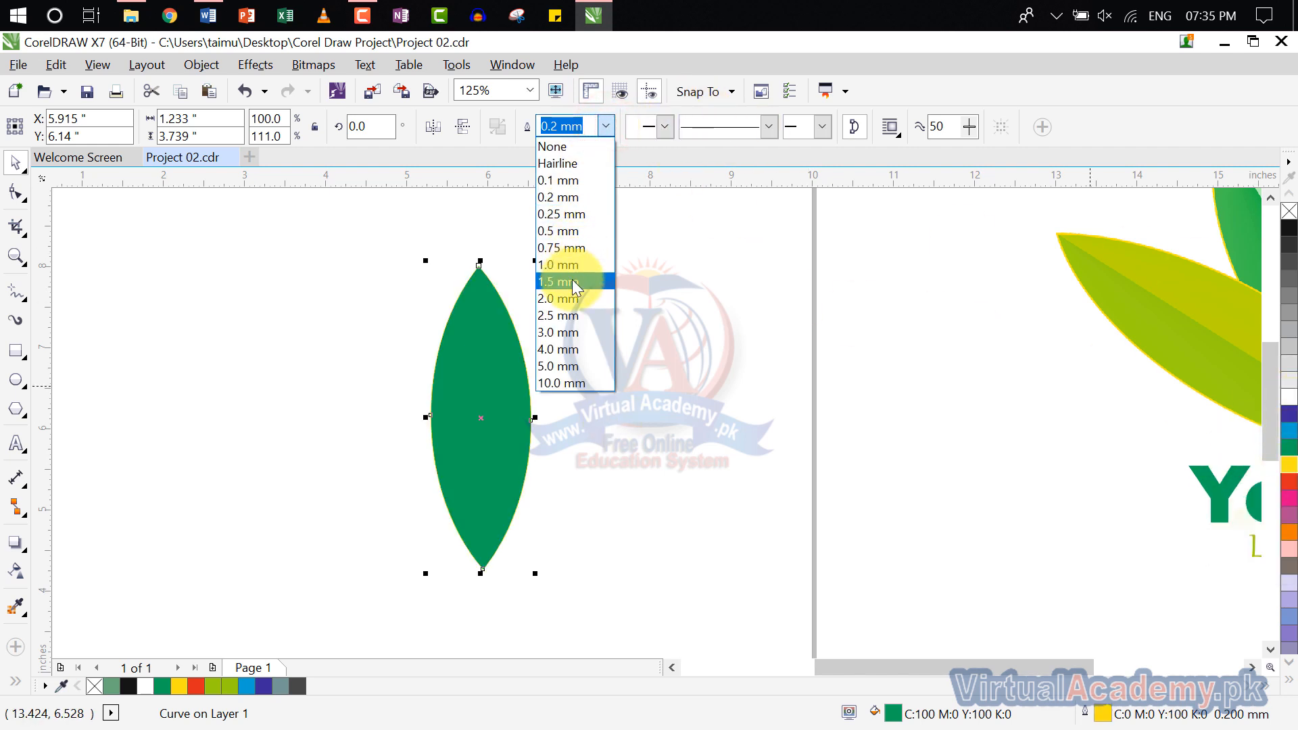
pyautogui.click(572, 279)
pyautogui.click(607, 126)
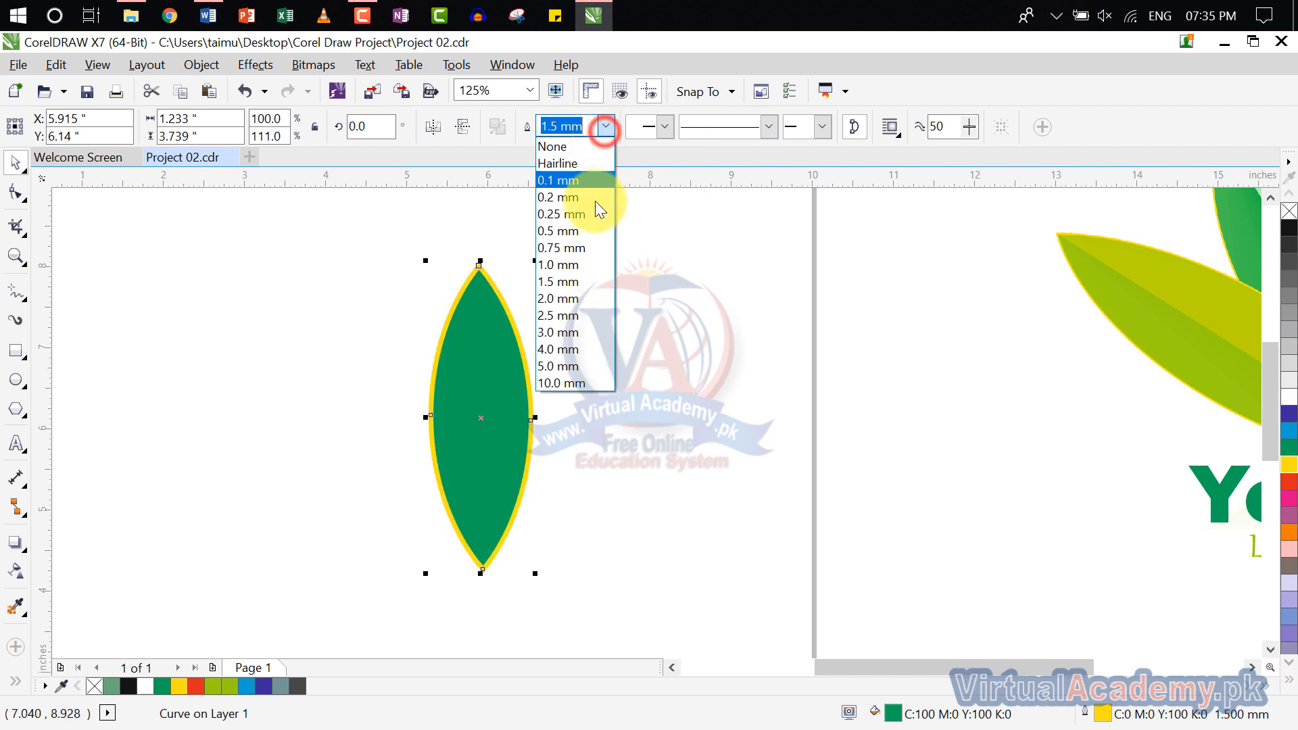
pyautogui.click(582, 265)
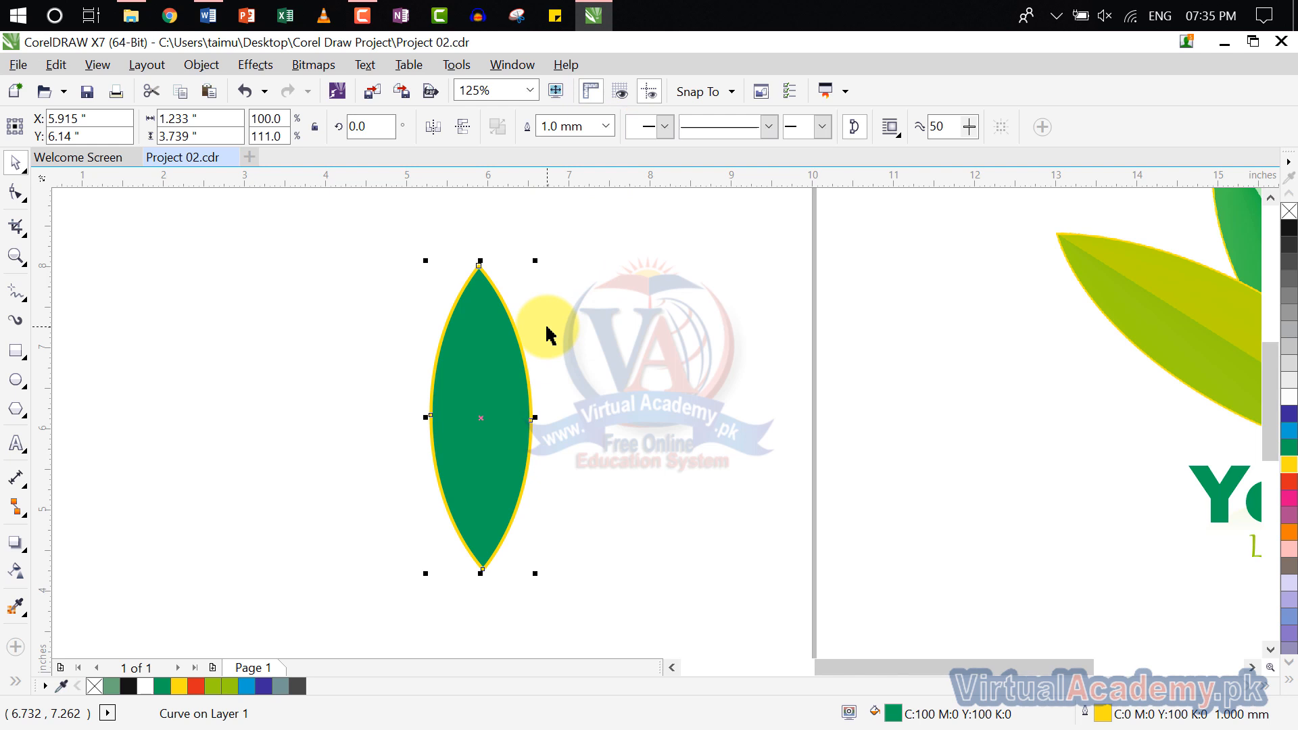
# Apply a green-to-white fountain fill between the leaf's bottom and top tips with Interactive Fill and make it conical.
pyautogui.moveTo(889, 426); pyautogui.dragTo(498, 388)
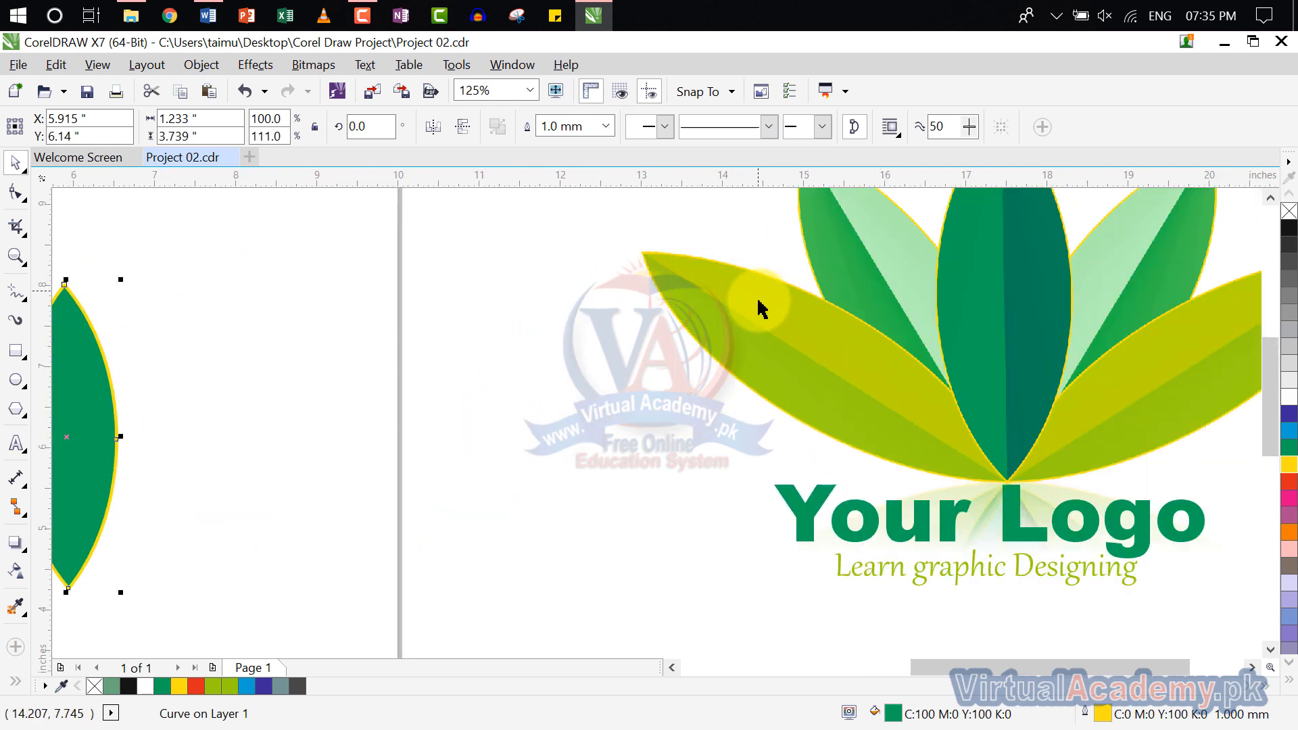
pyautogui.scroll(2, 792, 319)
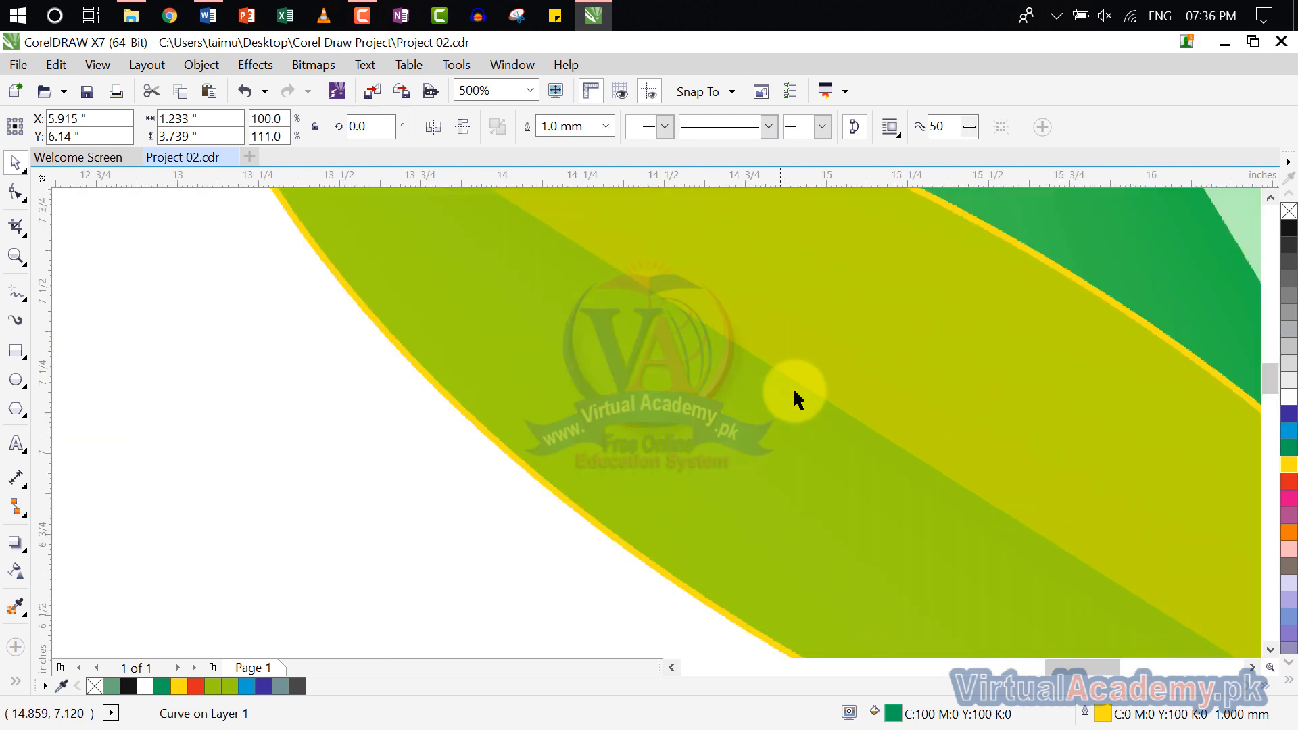
pyautogui.scroll(-2, 815, 356)
pyautogui.moveTo(813, 359); pyautogui.dragTo(997, 362)
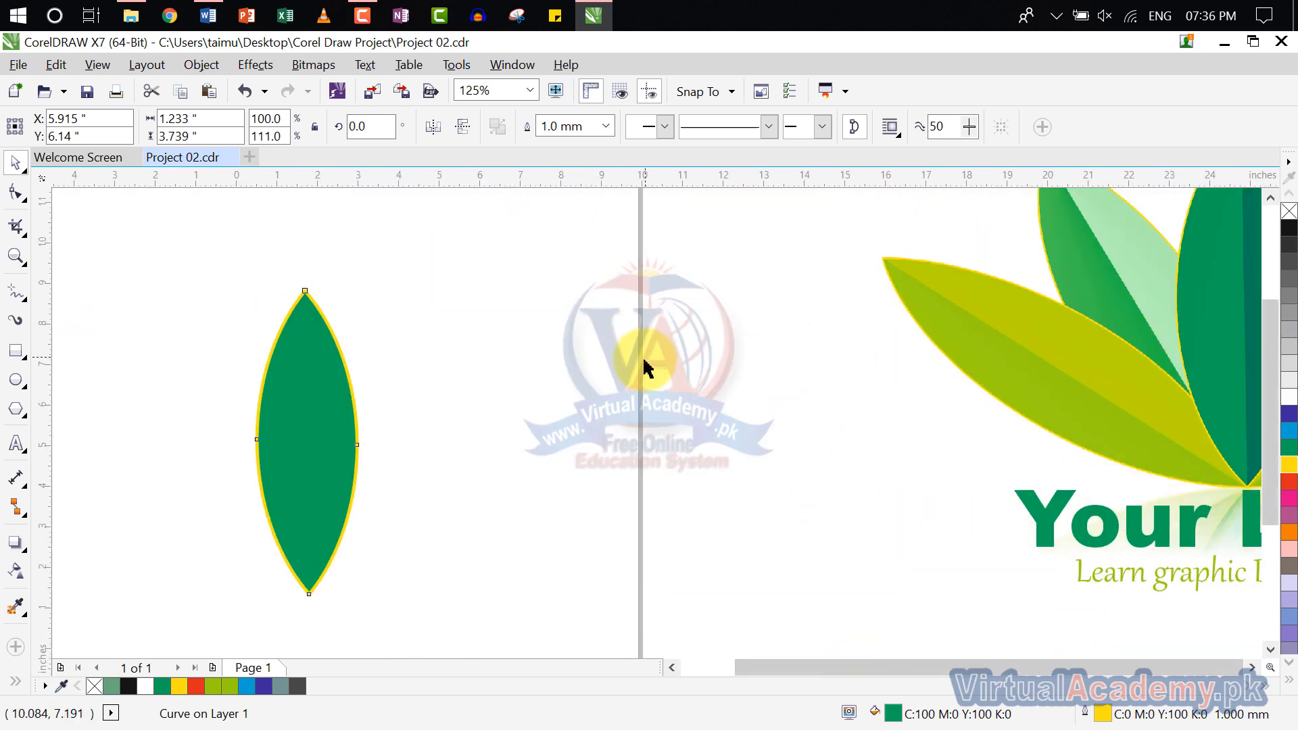
pyautogui.scroll(-1, 642, 363)
pyautogui.scroll(1, 571, 373)
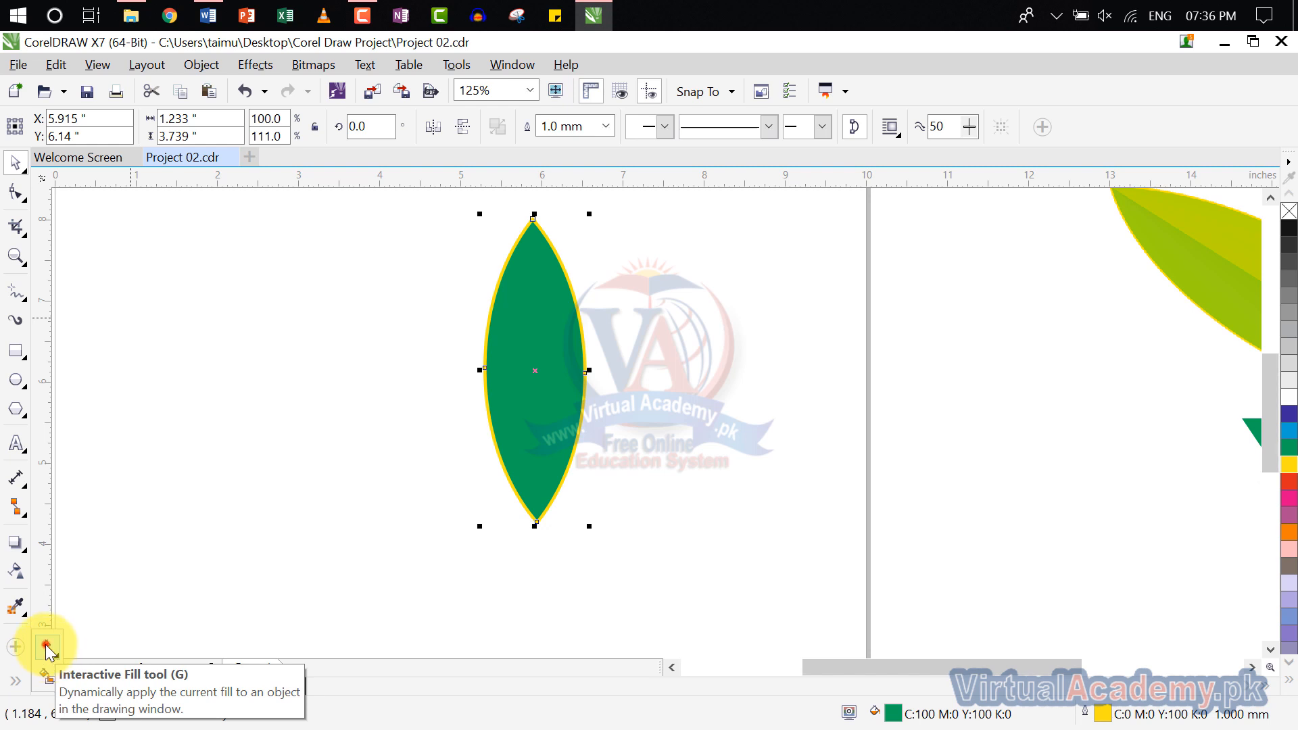
pyautogui.click(48, 648)
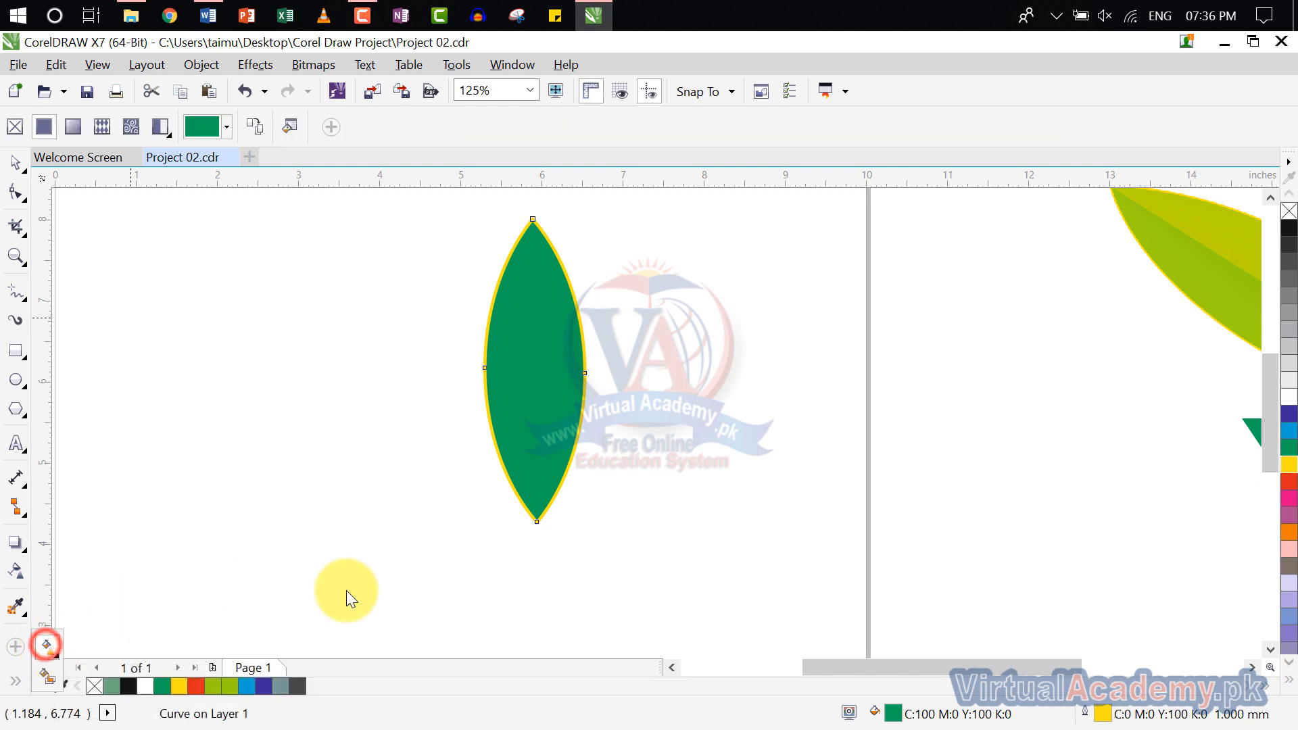
pyautogui.click(536, 520)
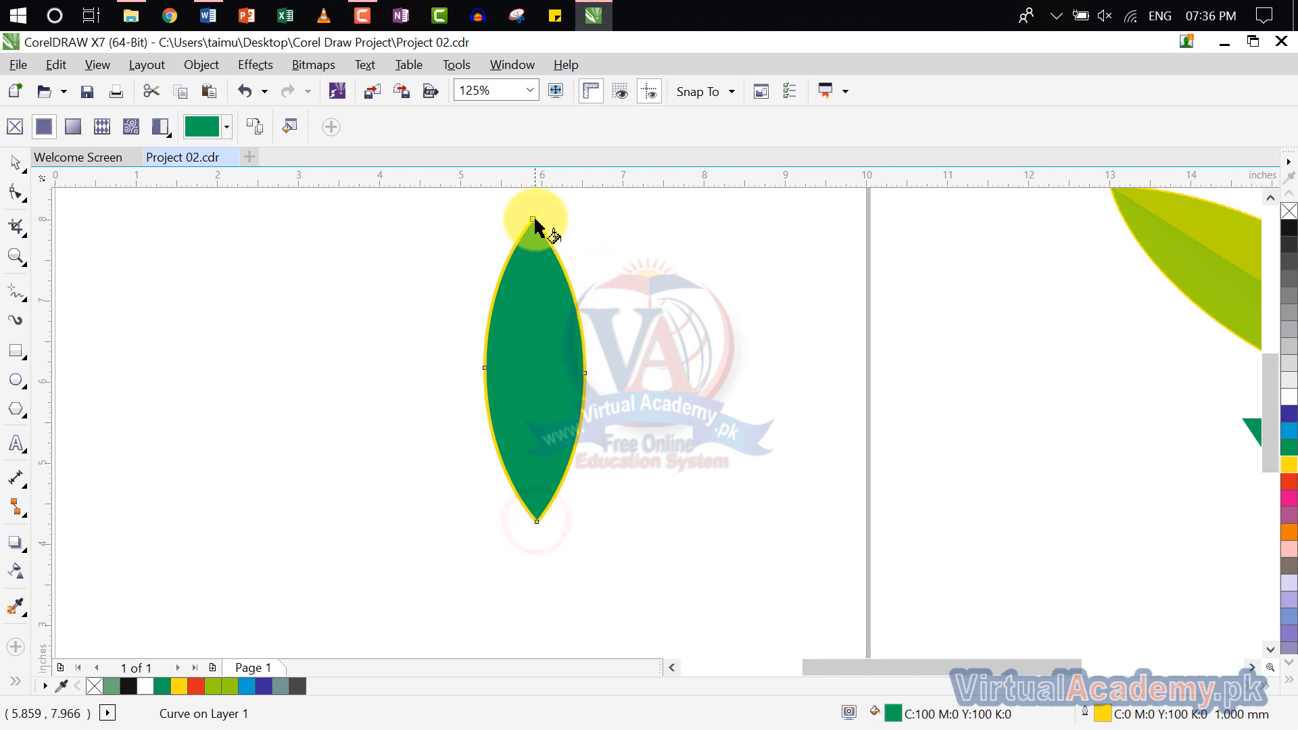
pyautogui.moveTo(537, 521); pyautogui.dragTo(535, 224)
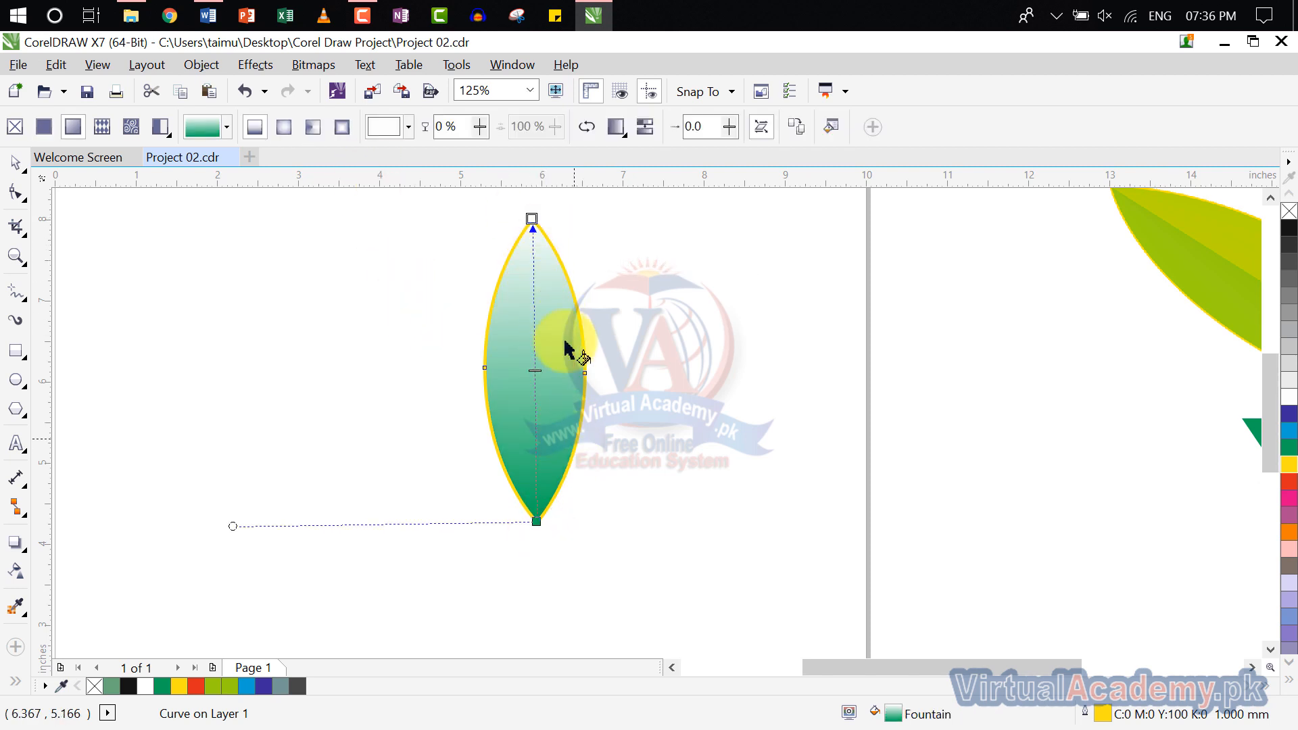
pyautogui.click(312, 127)
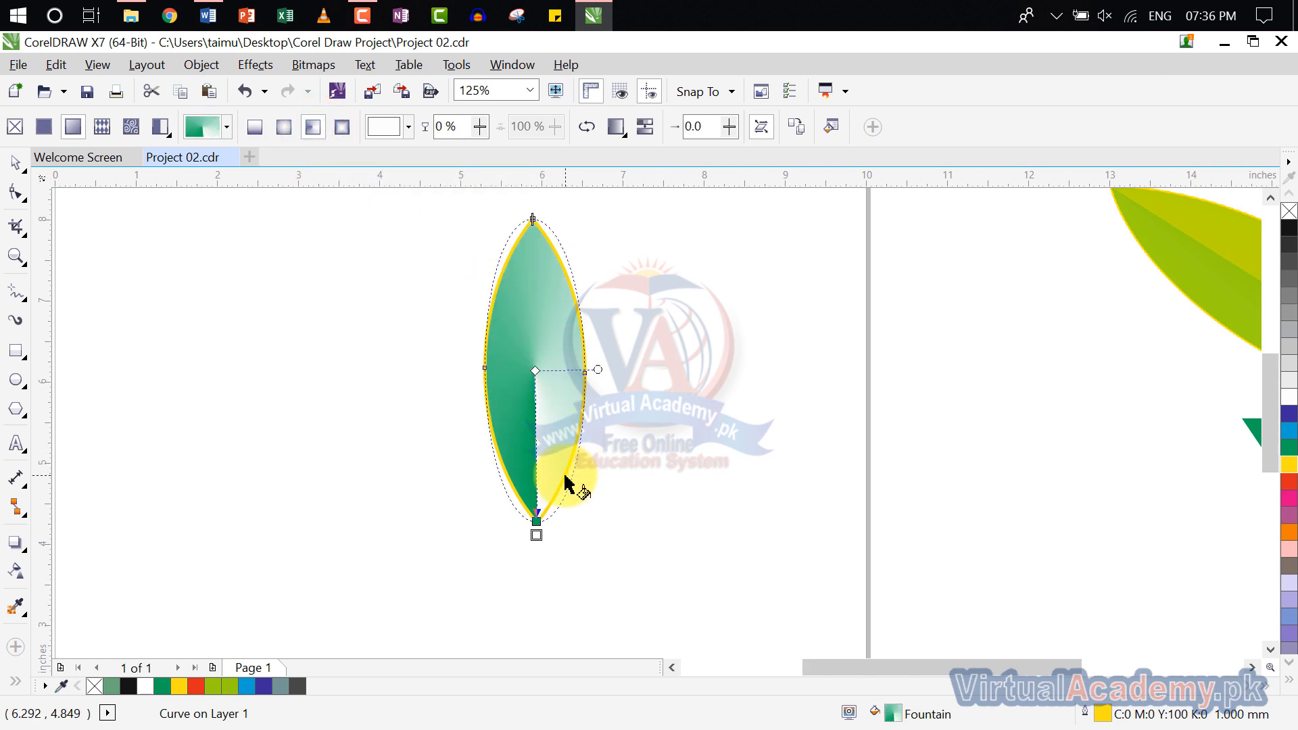
# Move the centre of the leaf's conical fill up to its top tip so the colors split along the length.
pyautogui.scroll(4, 555, 527)
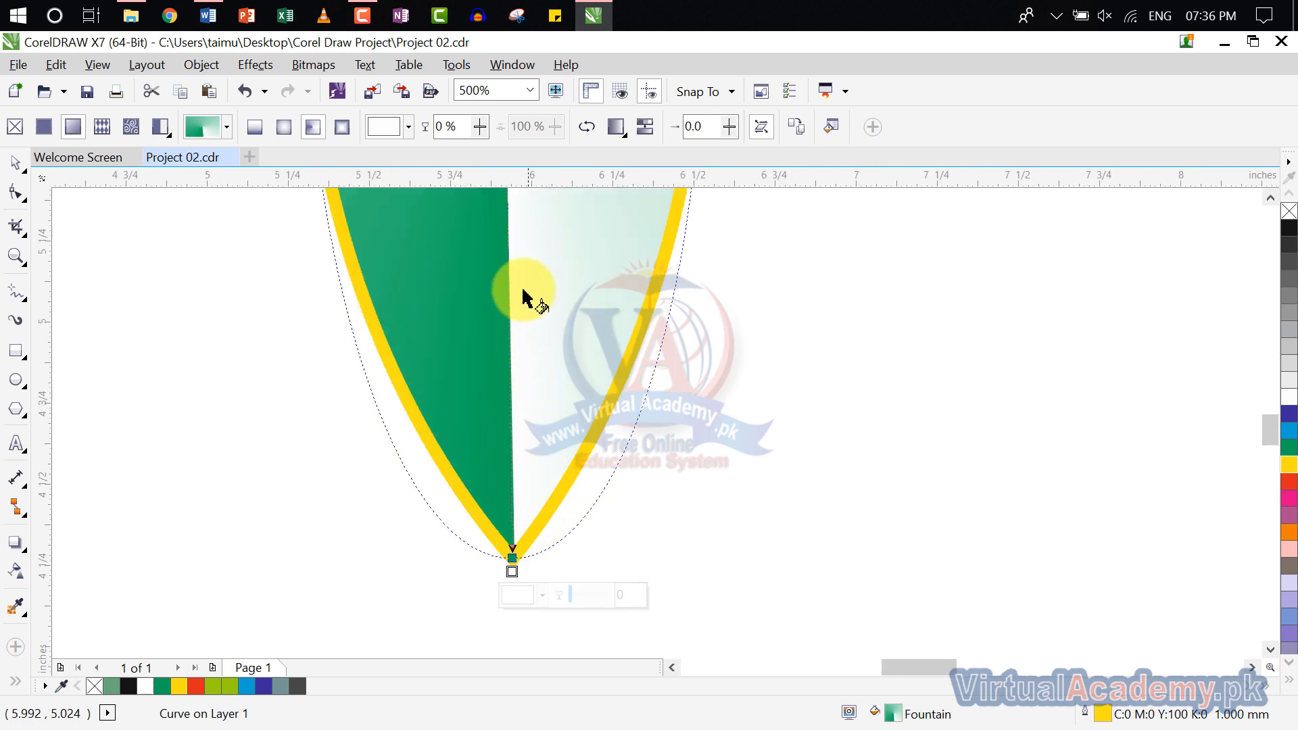
pyautogui.scroll(-4, 530, 617)
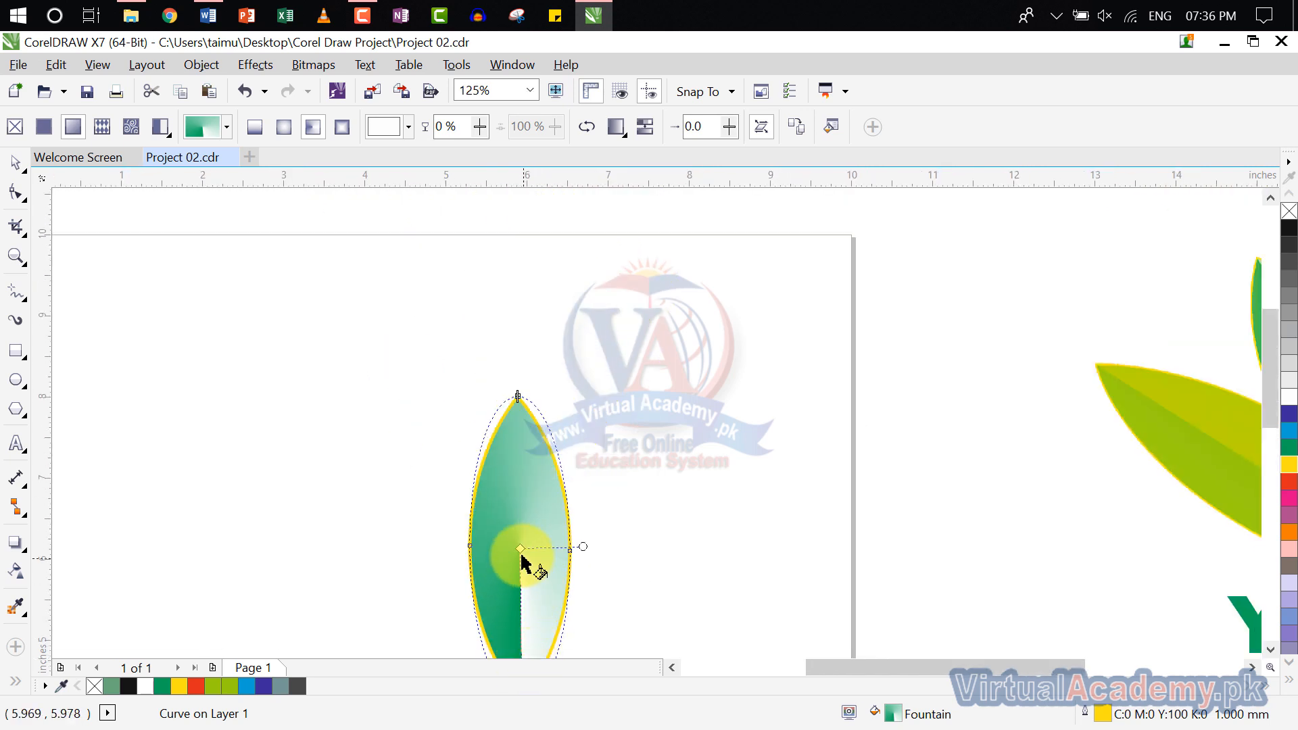
pyautogui.moveTo(520, 547); pyautogui.dragTo(588, 536)
pyautogui.hscroll(-1, 617, 368)
pyautogui.scroll(-3, 617, 368)
pyautogui.scroll(5, 588, 230)
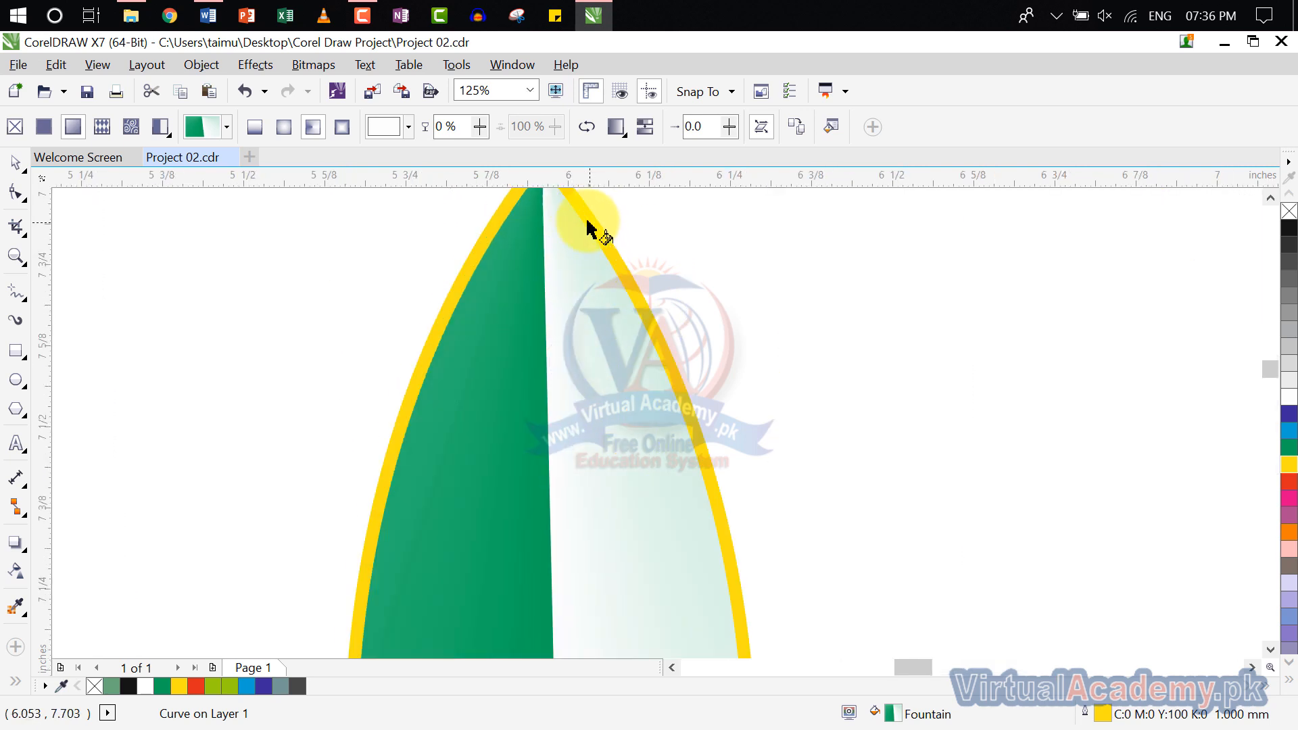
pyautogui.scroll(-6, 558, 218)
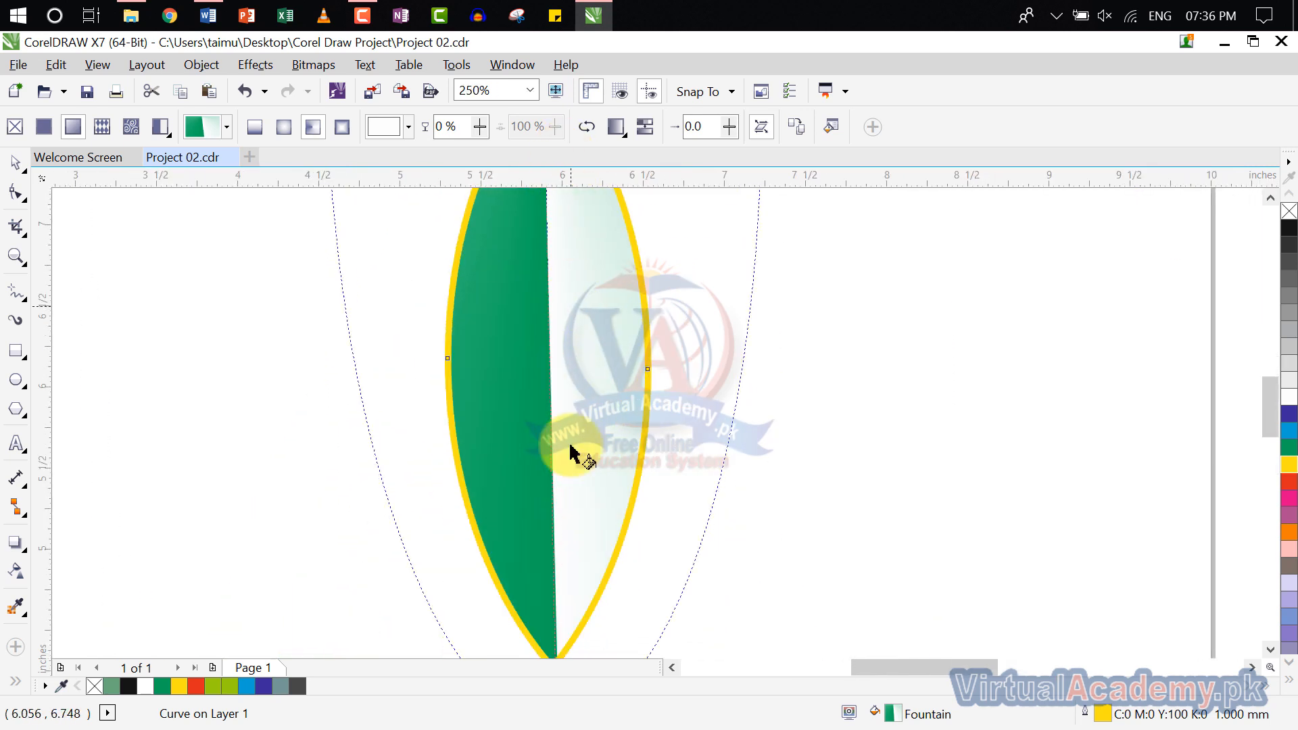
# Shift the green end of the conical fill slightly sideways so the color split lines up with the leaf's bottom tip.
pyautogui.scroll(-1, 569, 466)
pyautogui.scroll(2, 567, 436)
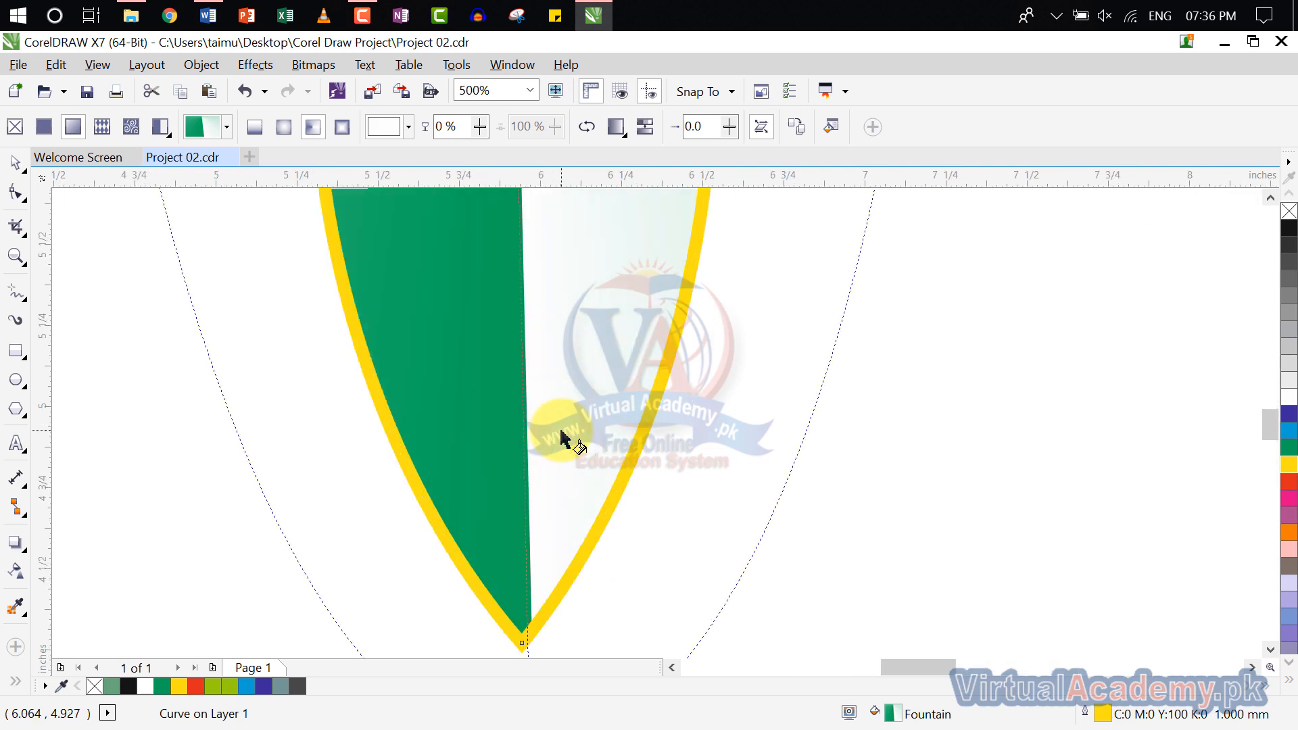
pyautogui.scroll(1, 617, 217)
pyautogui.scroll(-2, 602, 385)
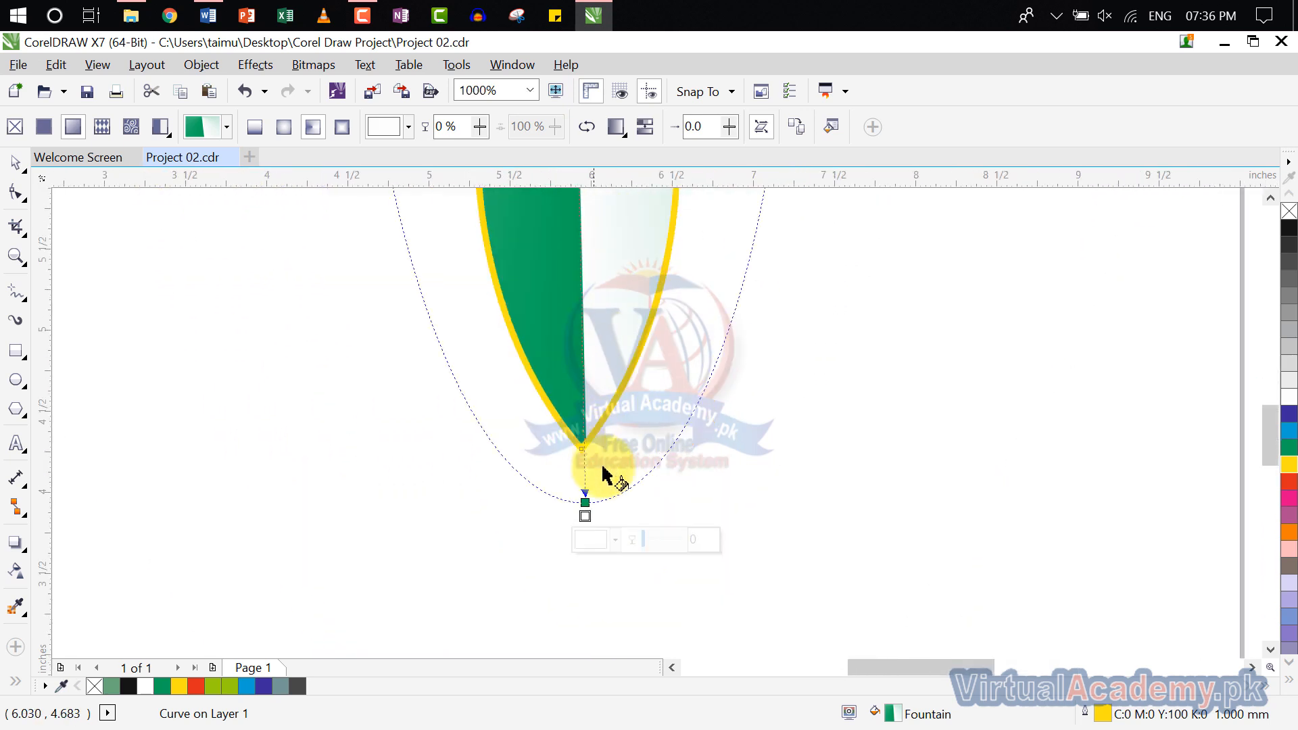
pyautogui.moveTo(584, 499); pyautogui.dragTo(580, 499)
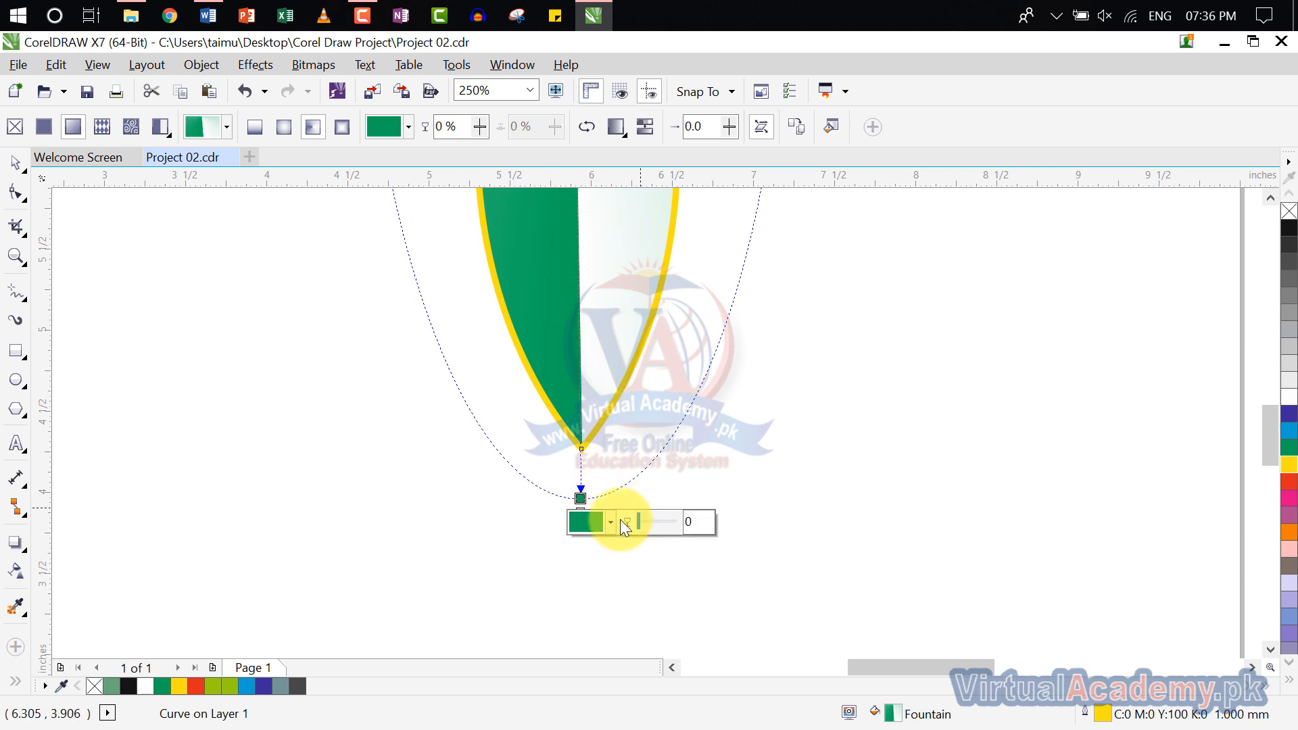
pyautogui.scroll(-1, 565, 541)
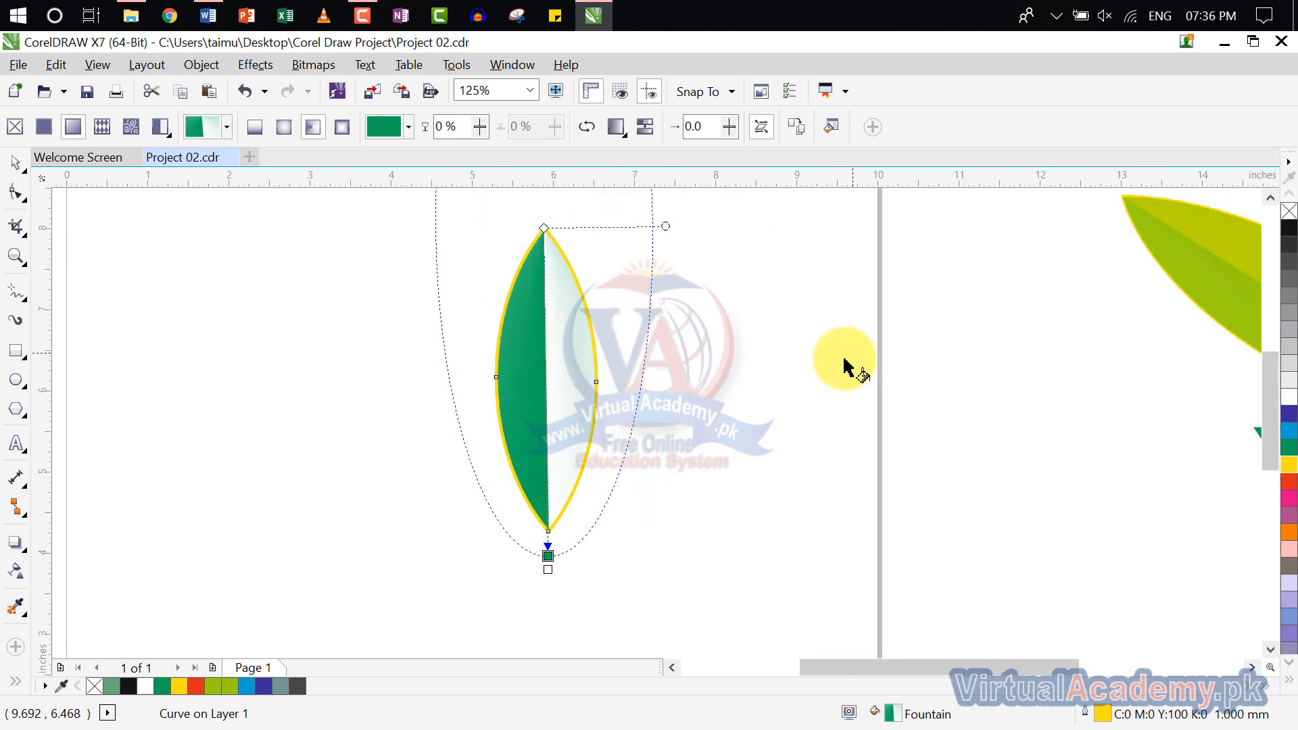
# Recolor the white end of the leaf's conical fill dark green, C 75, M 8, Y 99, K 38.
pyautogui.moveTo(849, 368); pyautogui.dragTo(429, 467)
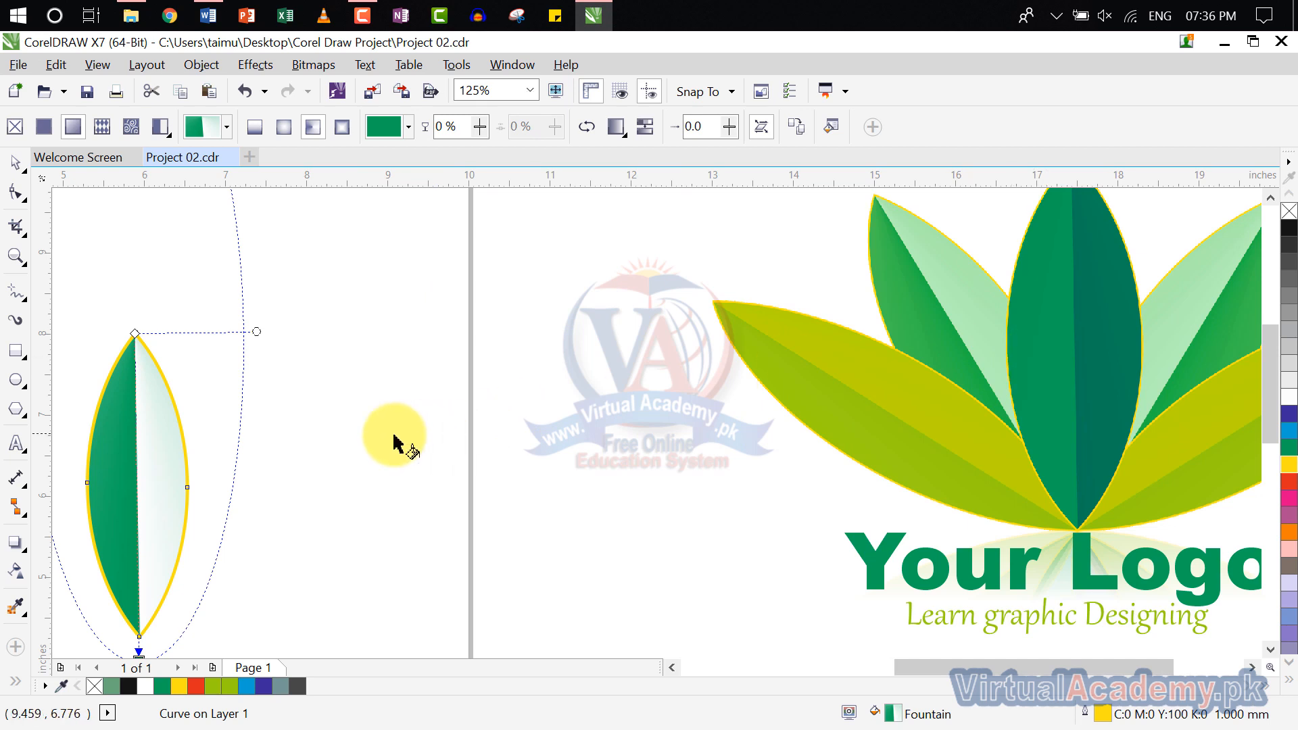
pyautogui.moveTo(308, 440); pyautogui.dragTo(564, 395)
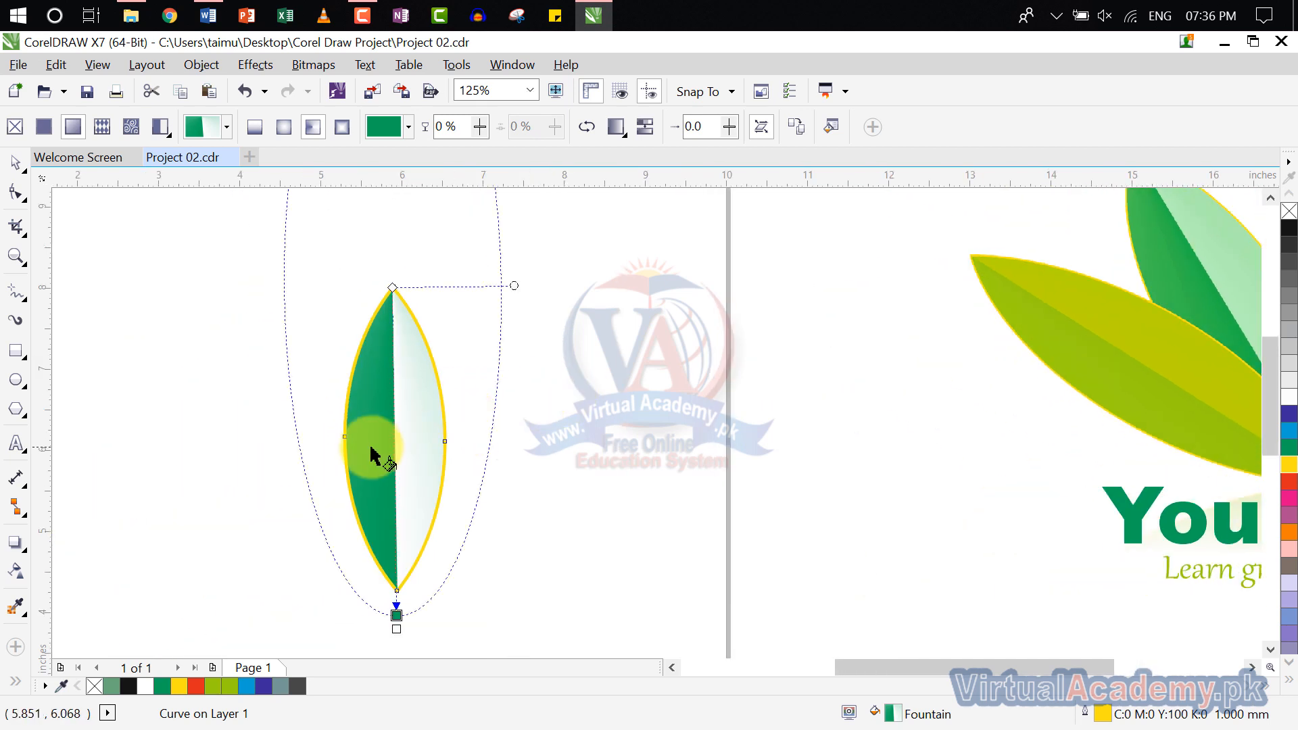
pyautogui.click(395, 632)
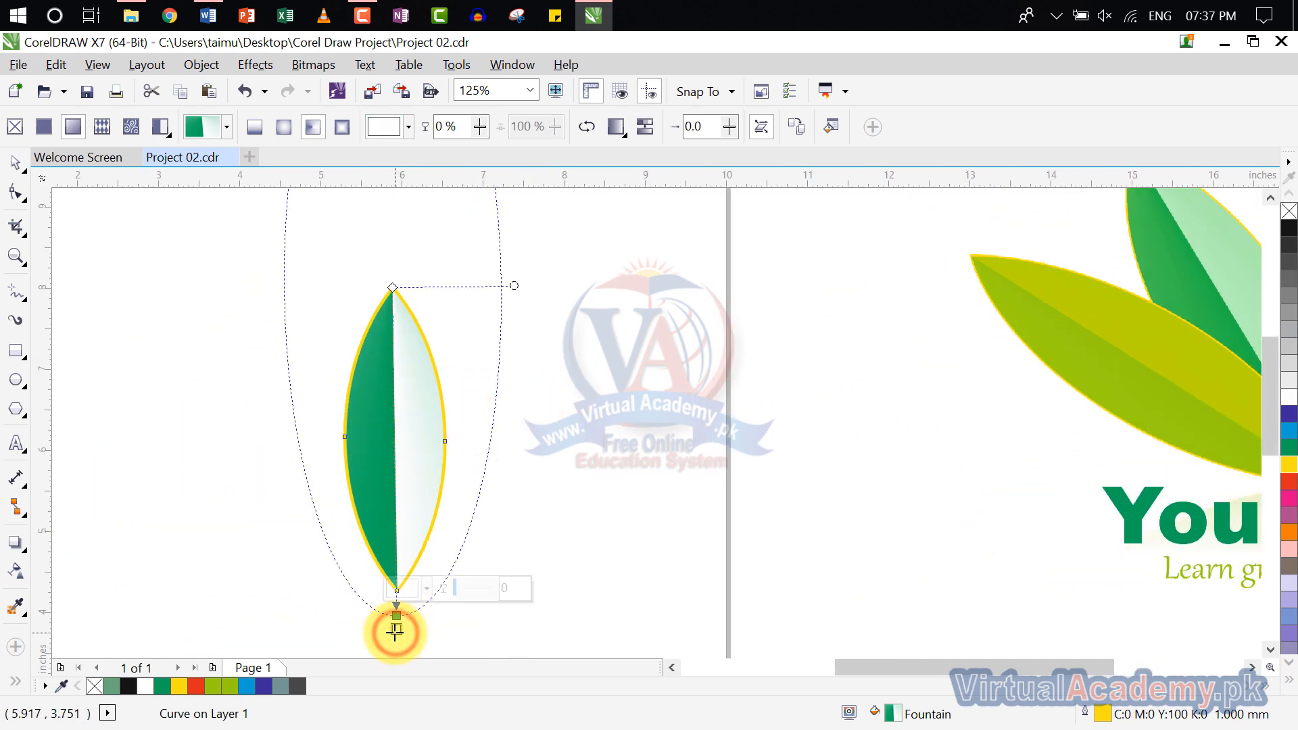
pyautogui.click(399, 594)
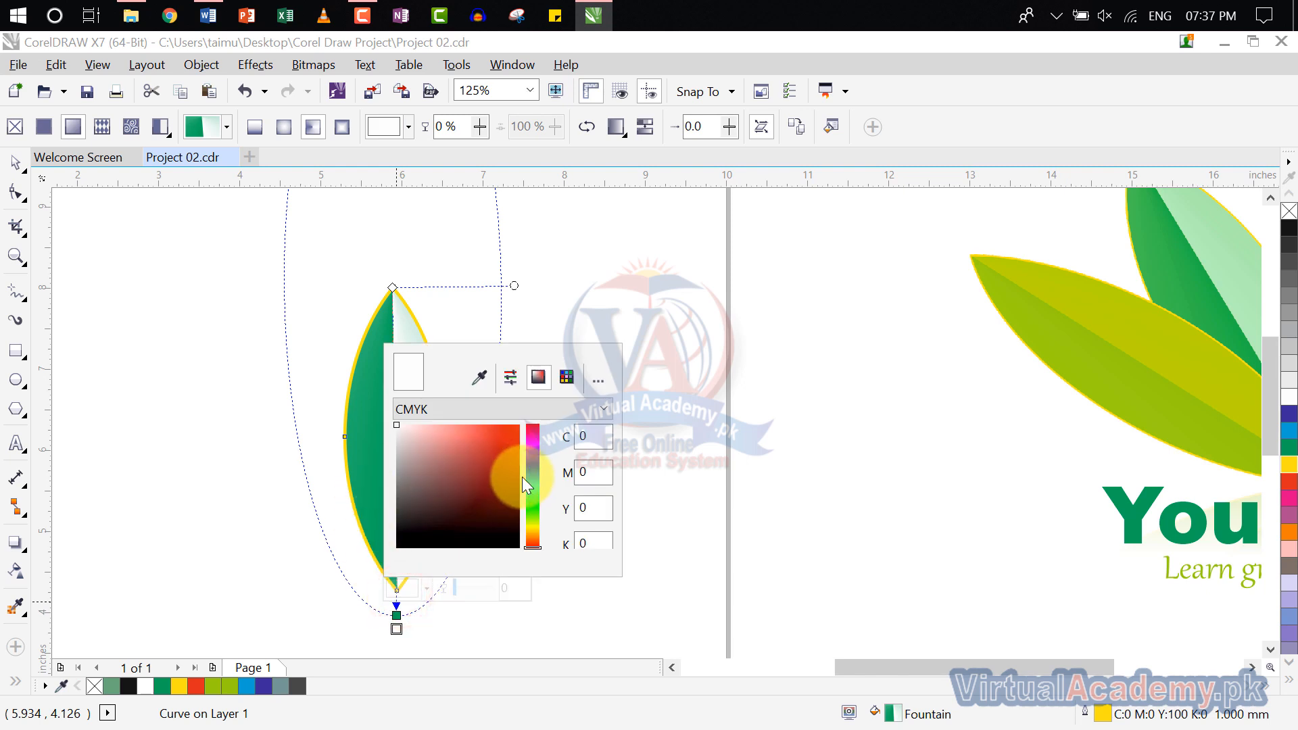
pyautogui.click(484, 353)
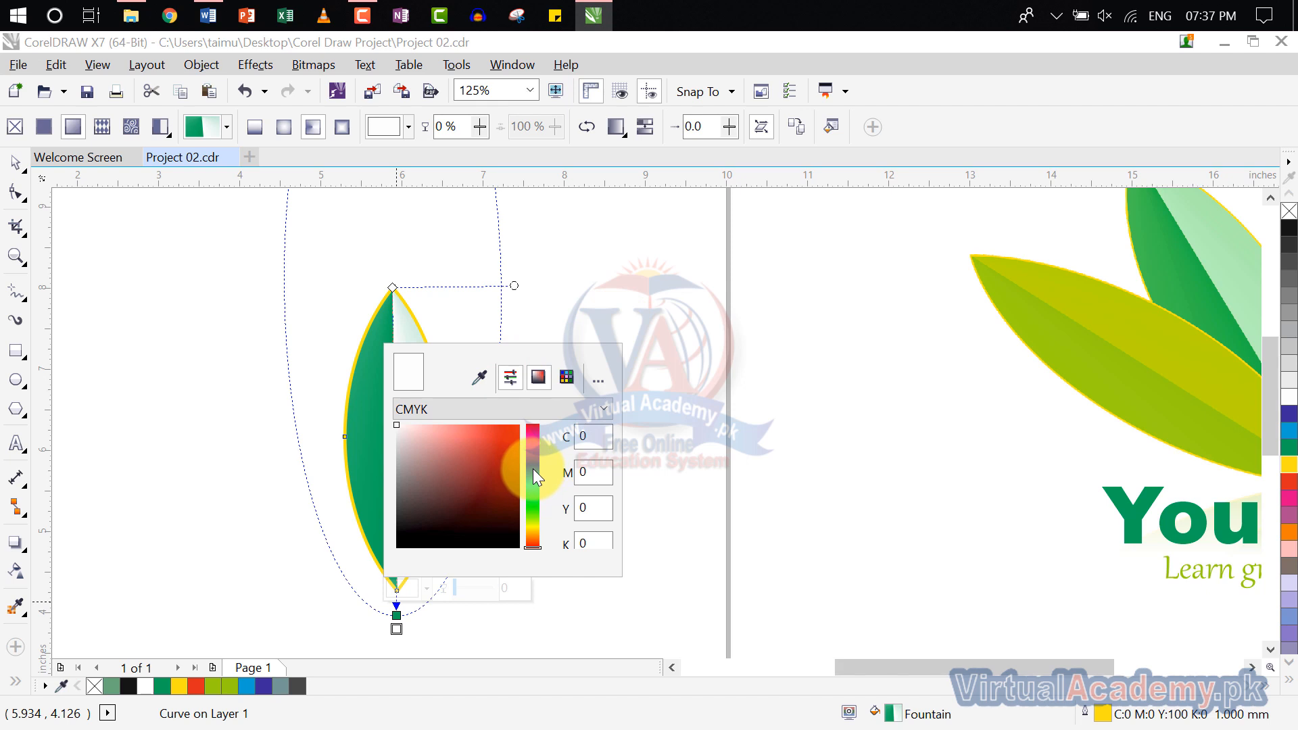
pyautogui.moveTo(533, 498)
pyautogui.mouseDown()
pyautogui.moveTo(530, 529)
pyautogui.moveTo(534, 505)
pyautogui.mouseUp()
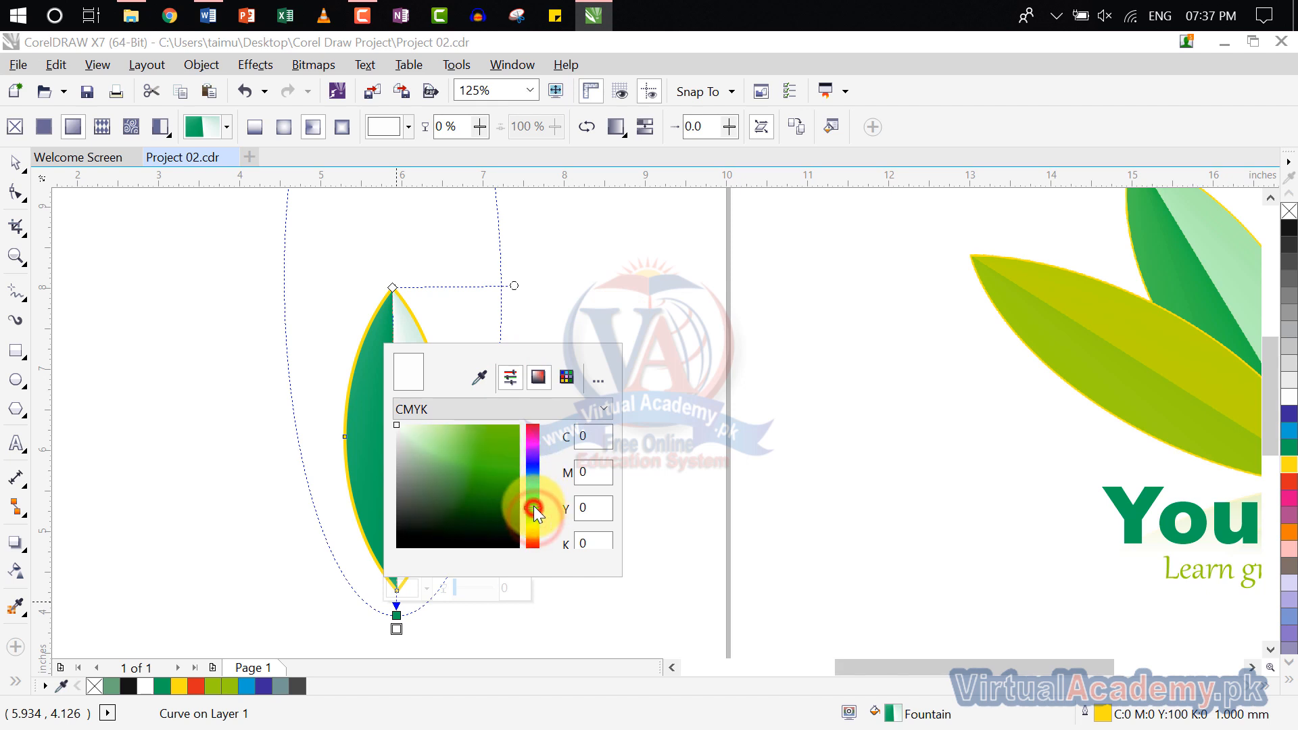
pyautogui.click(485, 449)
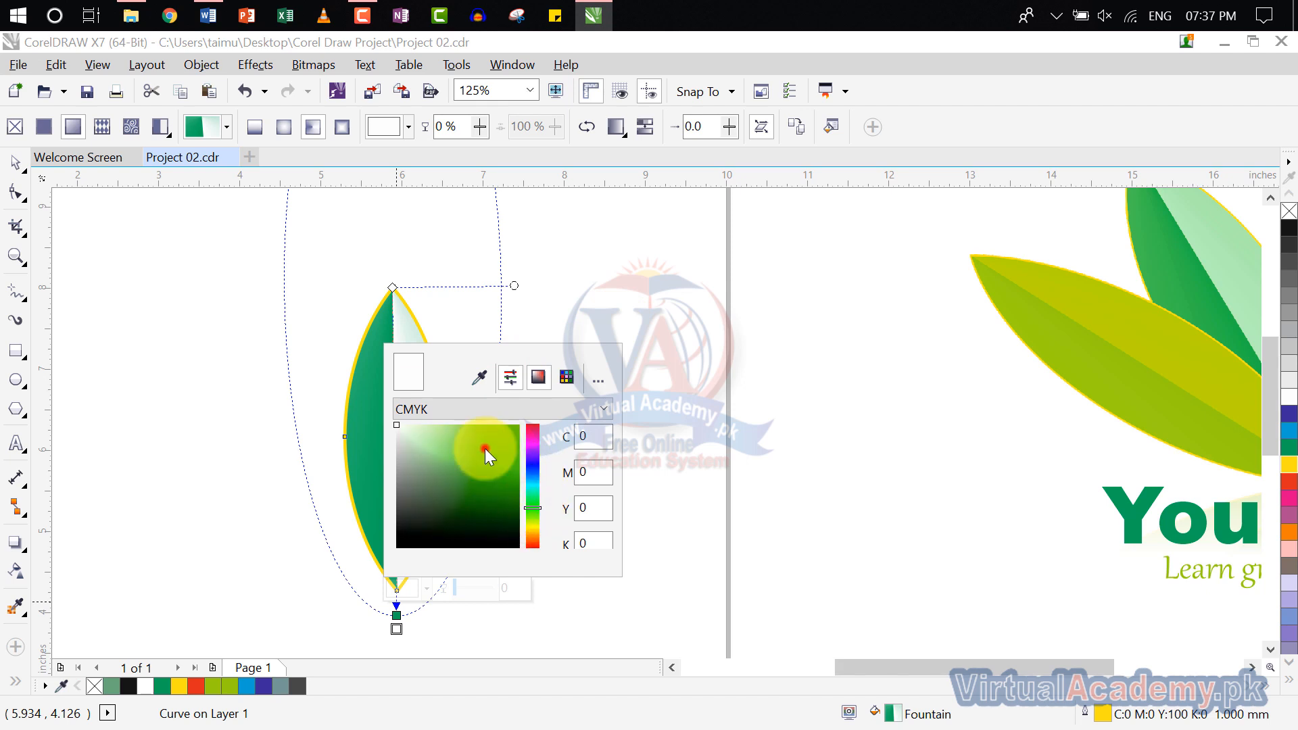
pyautogui.click(467, 351)
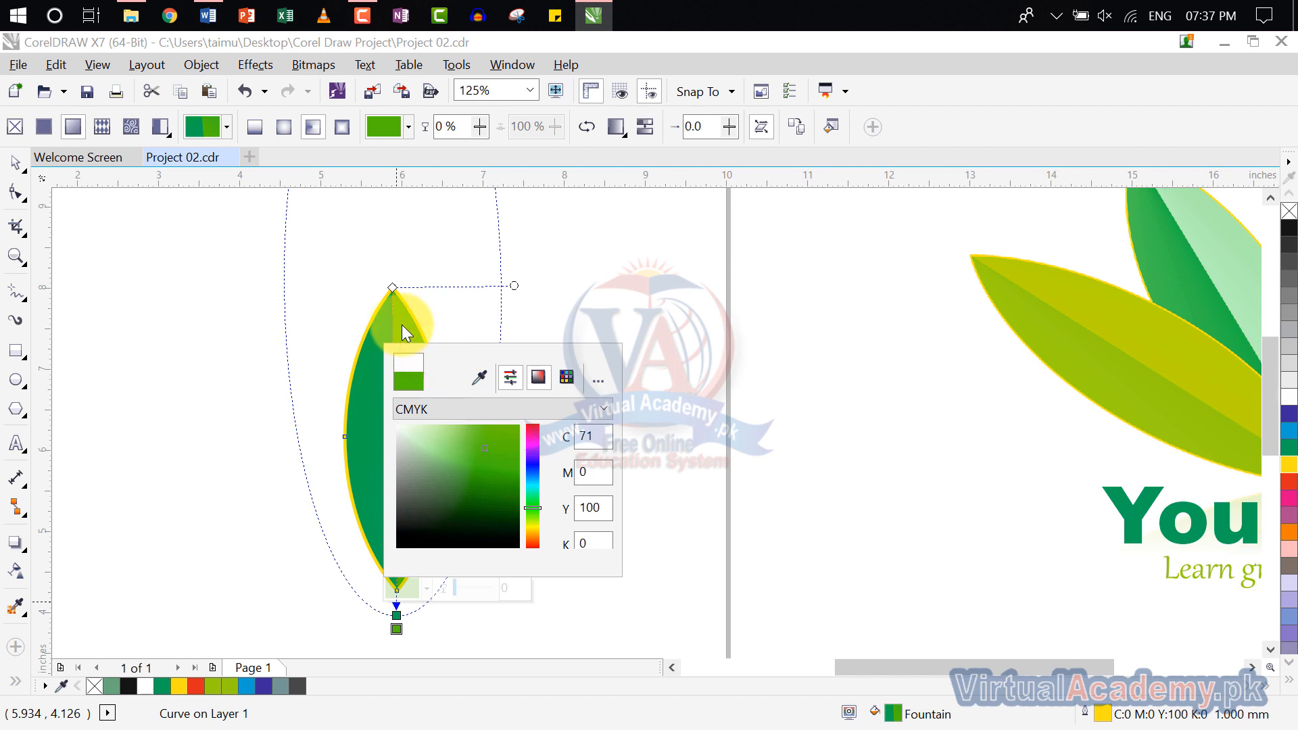
pyautogui.click(499, 449)
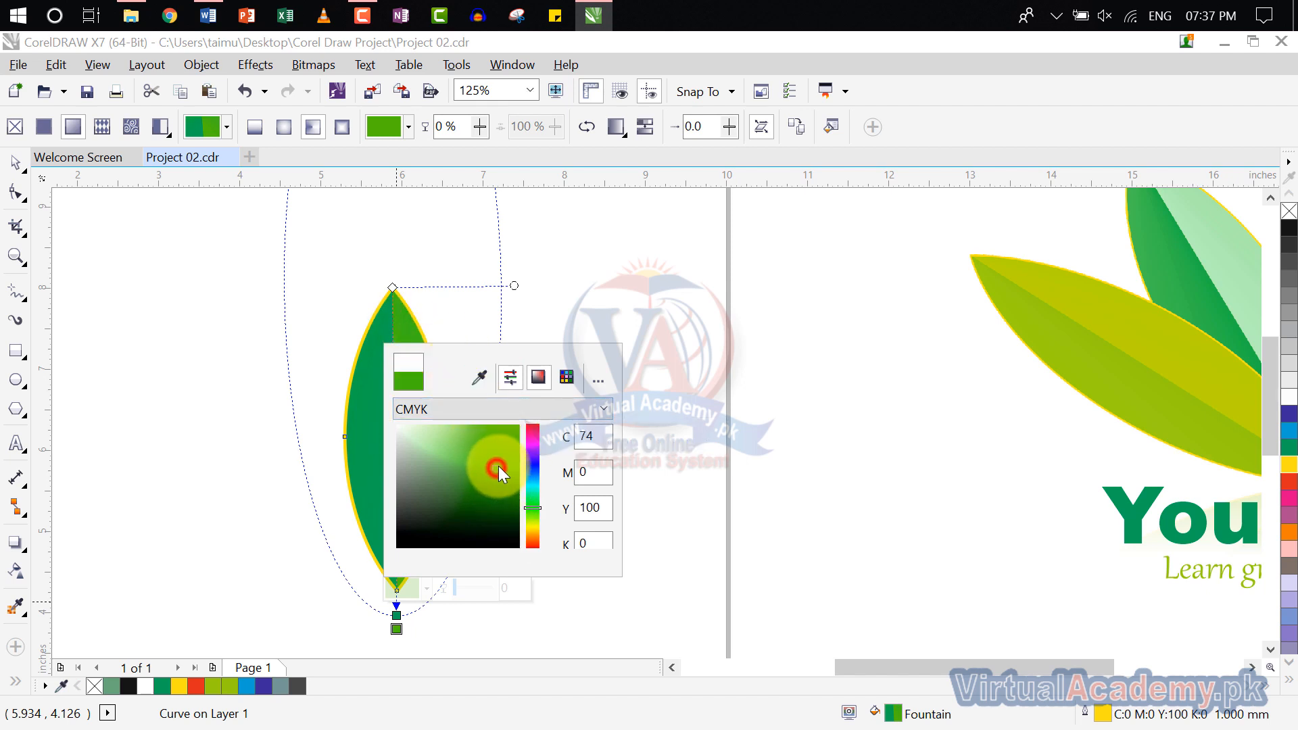
pyautogui.click(446, 468)
pyautogui.click(452, 477)
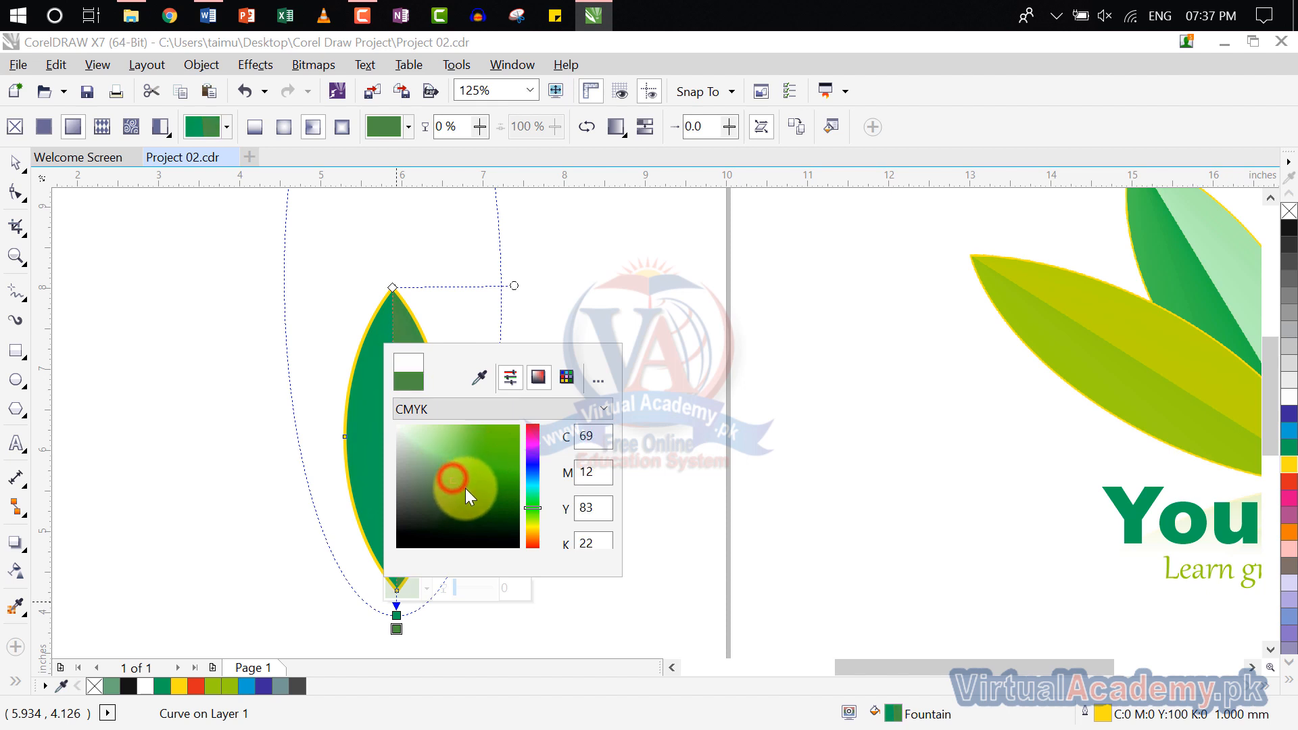
pyautogui.click(468, 490)
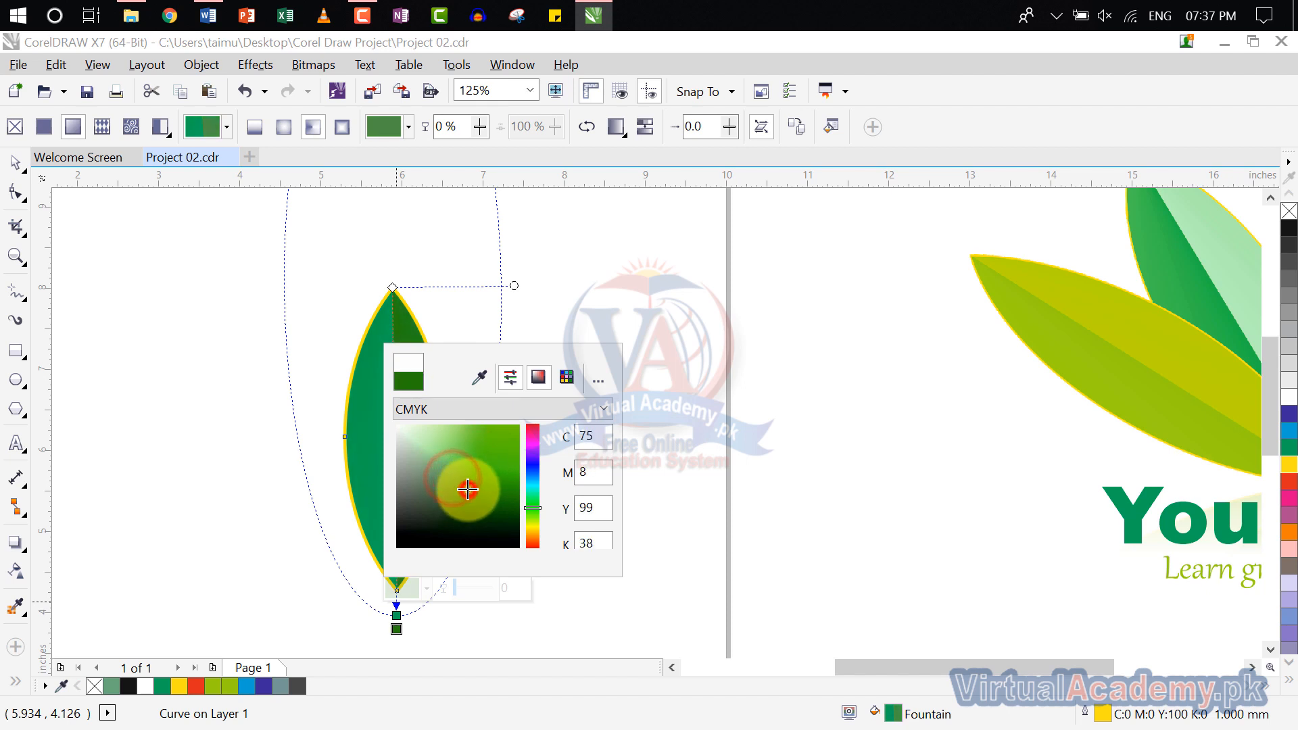
pyautogui.click(689, 435)
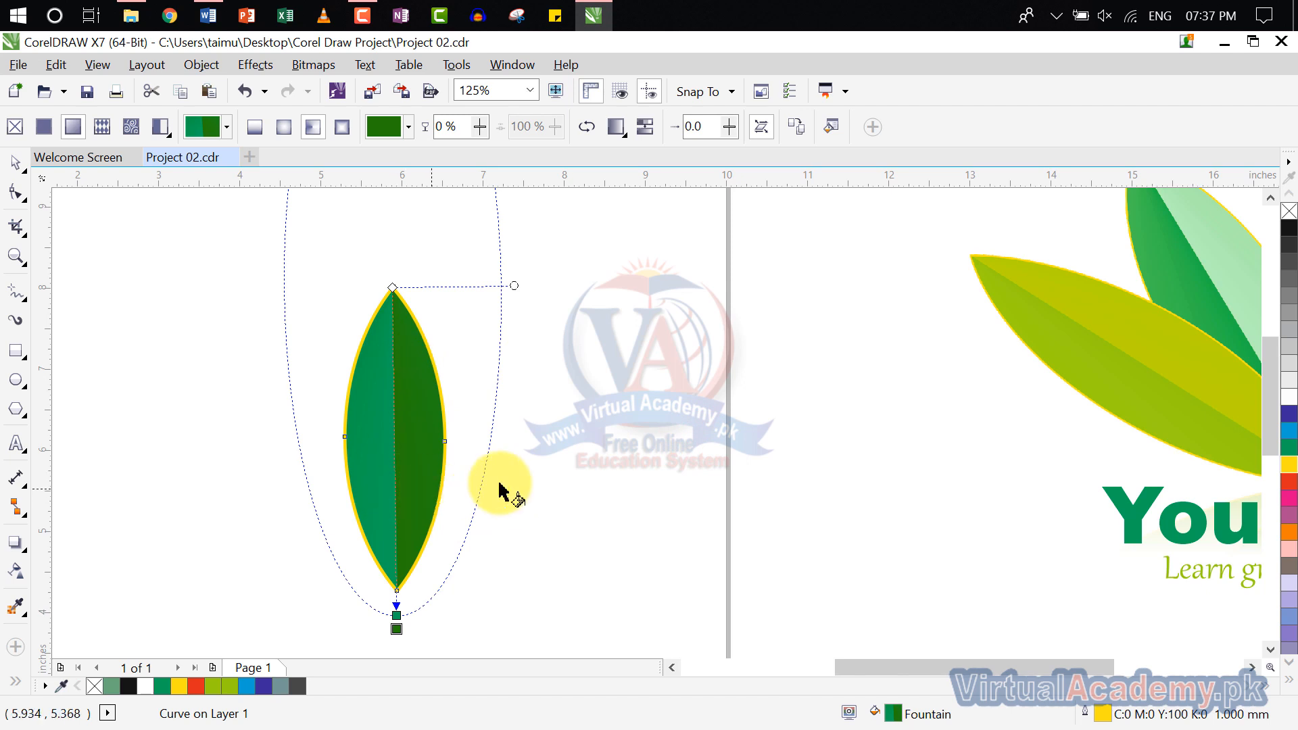
pyautogui.click(543, 467)
# Set the leaf's rotation centre at its bottom tip and add two copies fanned out clockwise about 25 degrees apart.
pyautogui.click(11, 164)
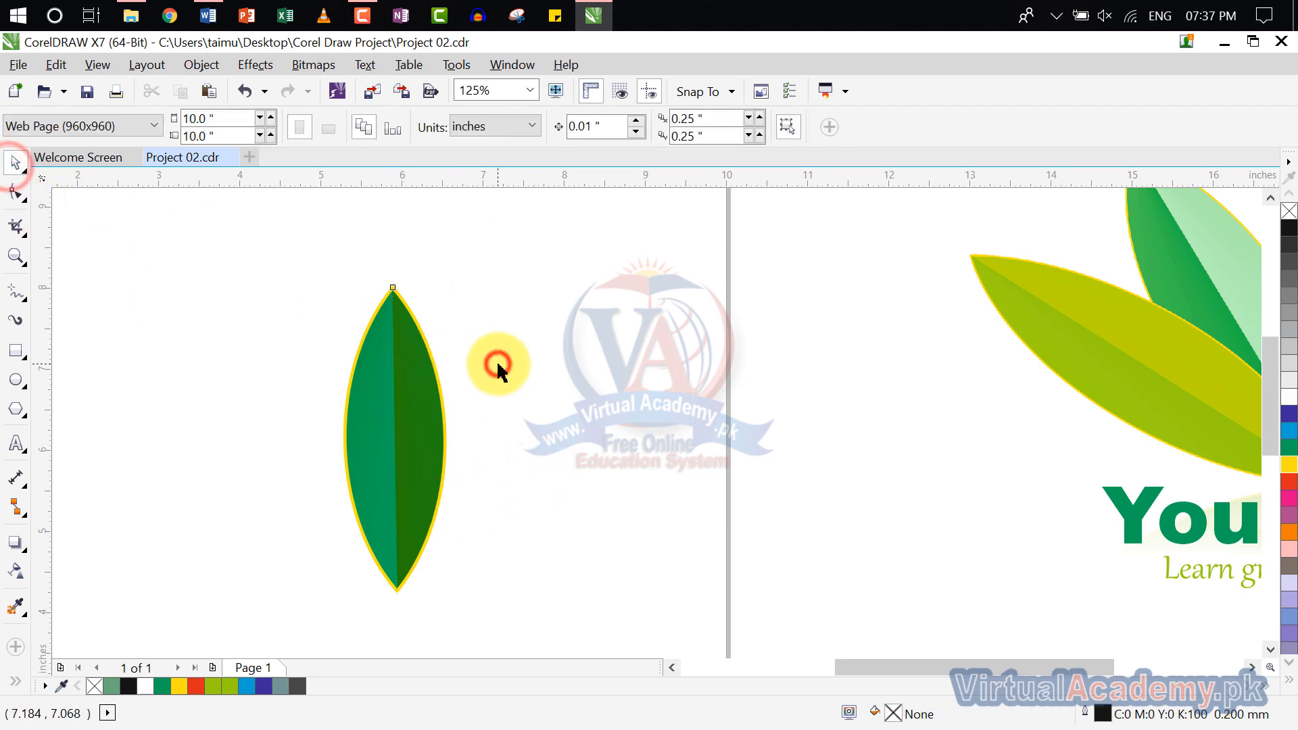
pyautogui.scroll(-2, 498, 368)
pyautogui.moveTo(493, 290); pyautogui.dragTo(385, 521)
pyautogui.scroll(2, 458, 388)
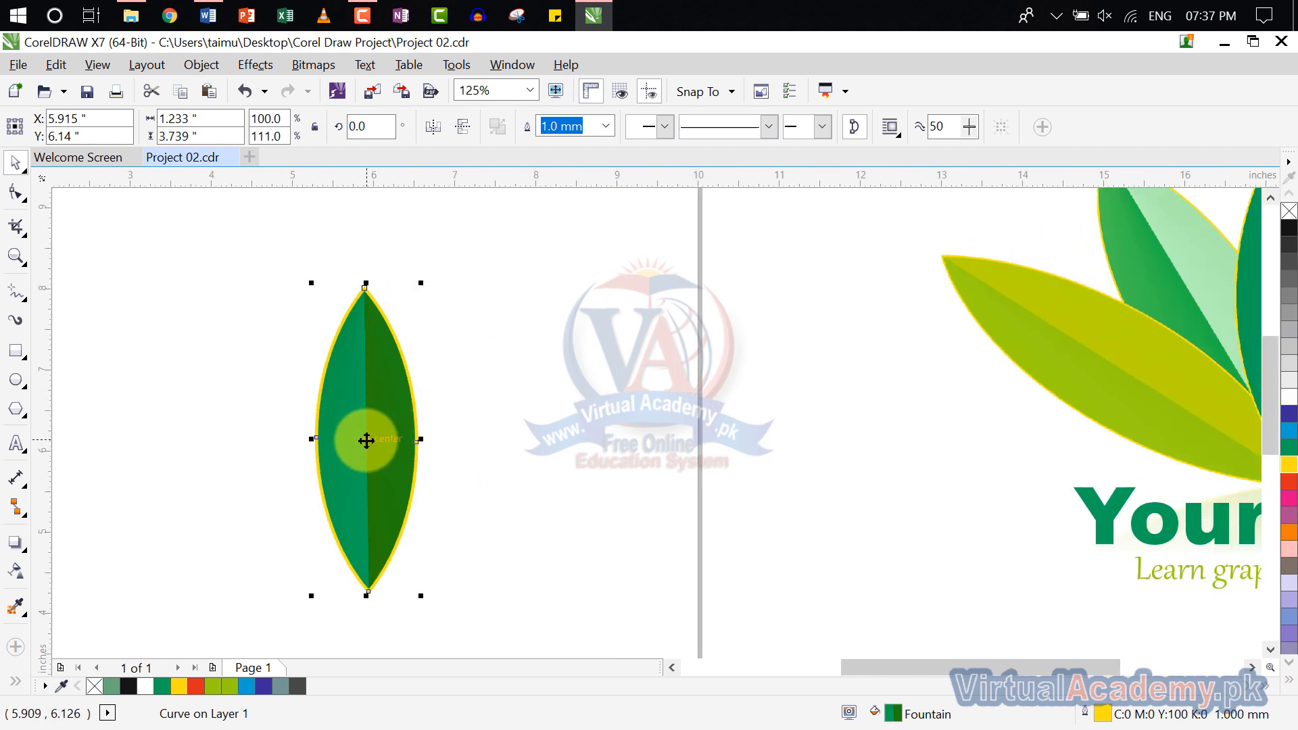
pyautogui.click(363, 446)
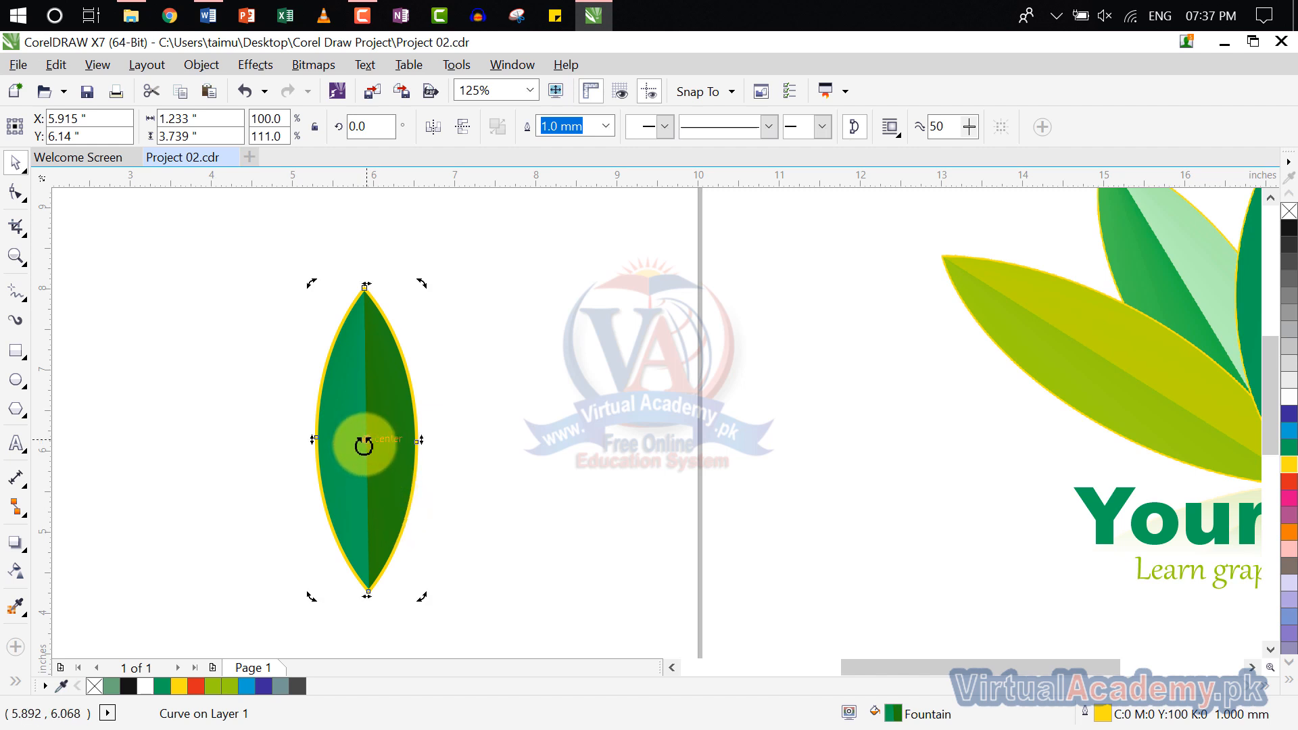
pyautogui.moveTo(365, 439); pyautogui.dragTo(368, 582)
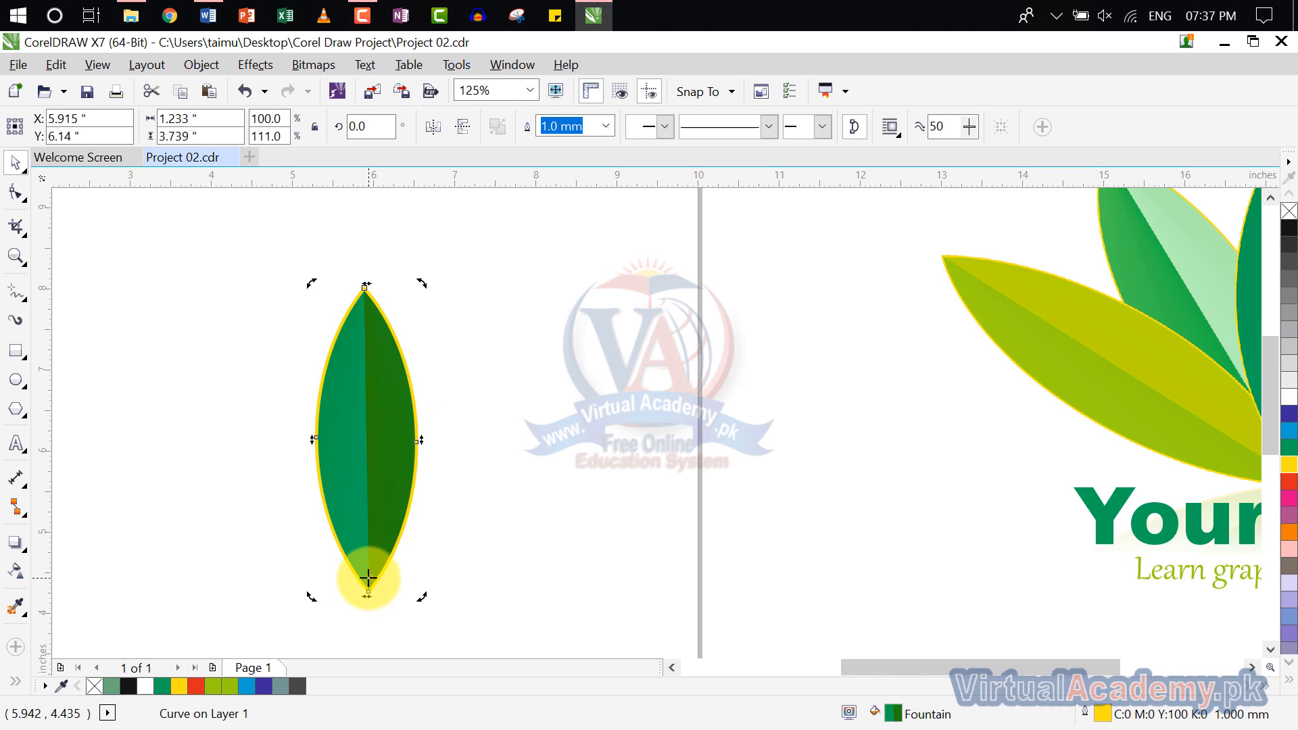
pyautogui.scroll(3, 382, 595)
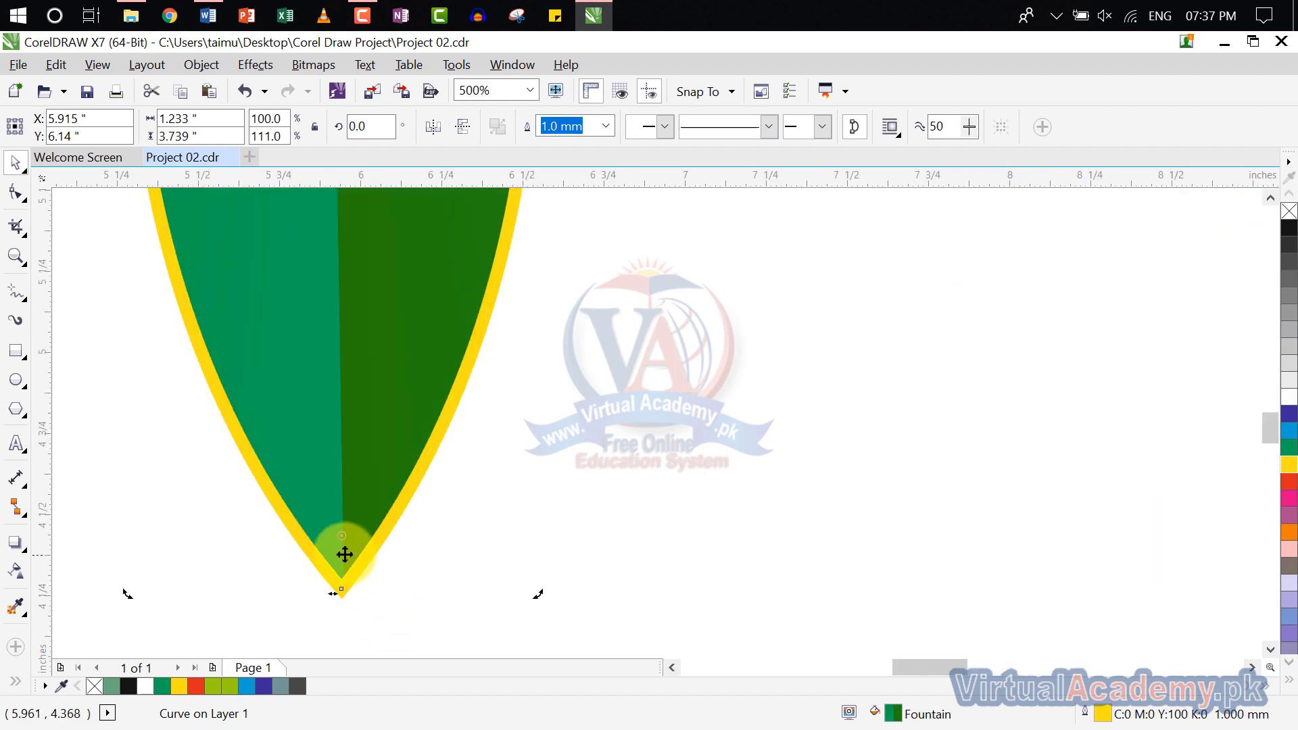
pyautogui.scroll(-5, 349, 546)
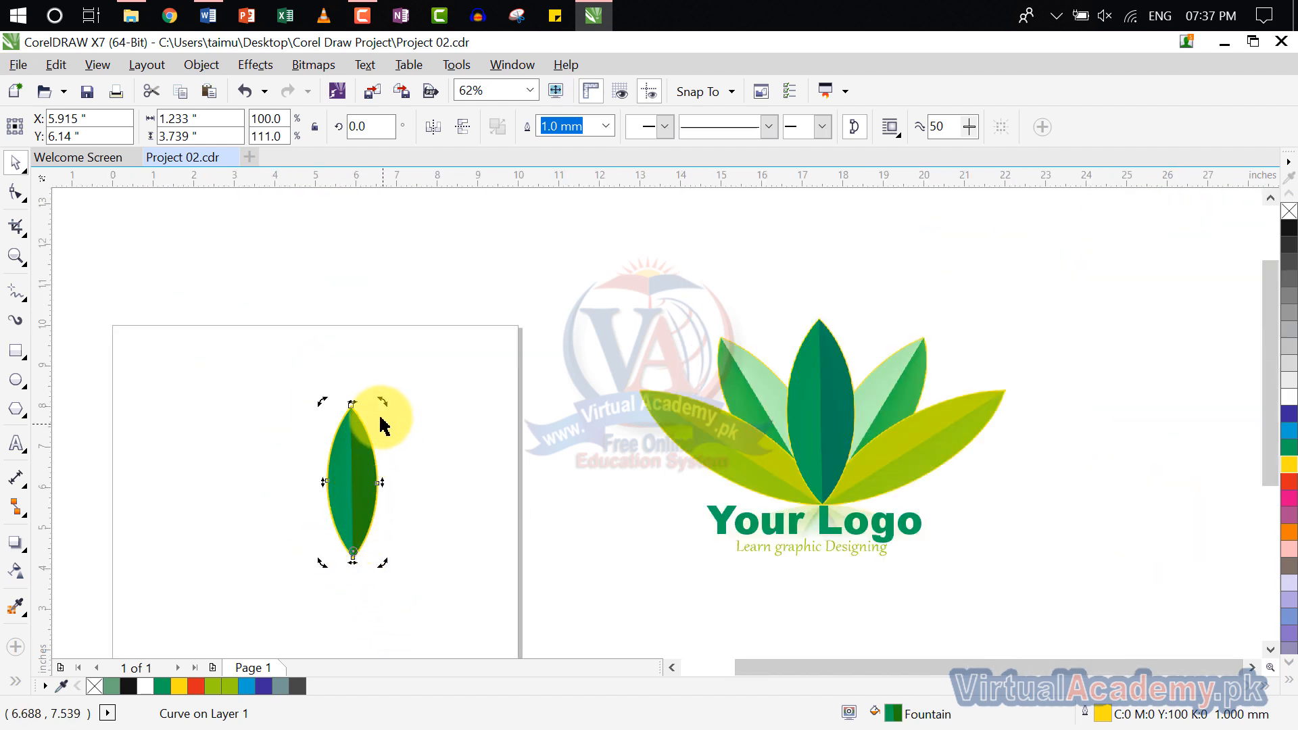
pyautogui.moveTo(379, 399); pyautogui.dragTo(458, 468)
pyautogui.click(455, 415)
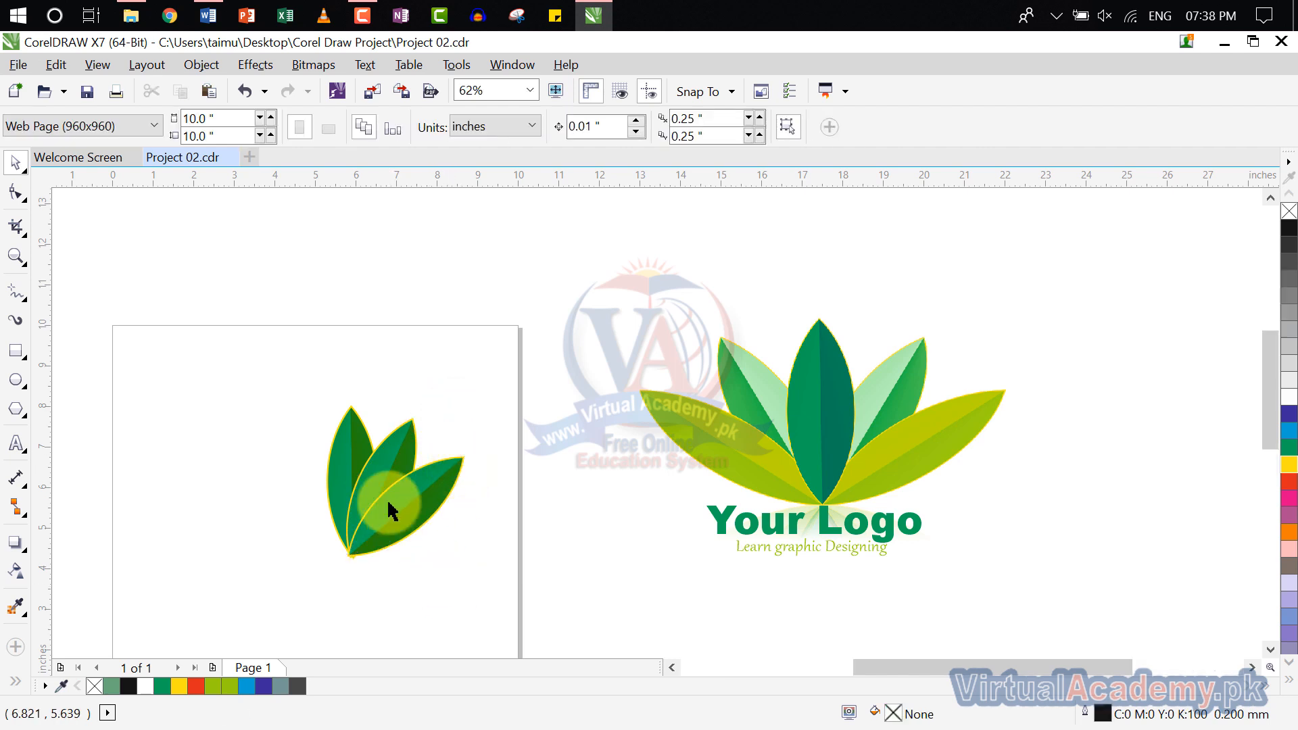
# Change the green end of the middle leaf's conical fill to a light teal shade of the CMYK palette's Green swatch.
pyautogui.scroll(2, 392, 512)
pyautogui.click(385, 452)
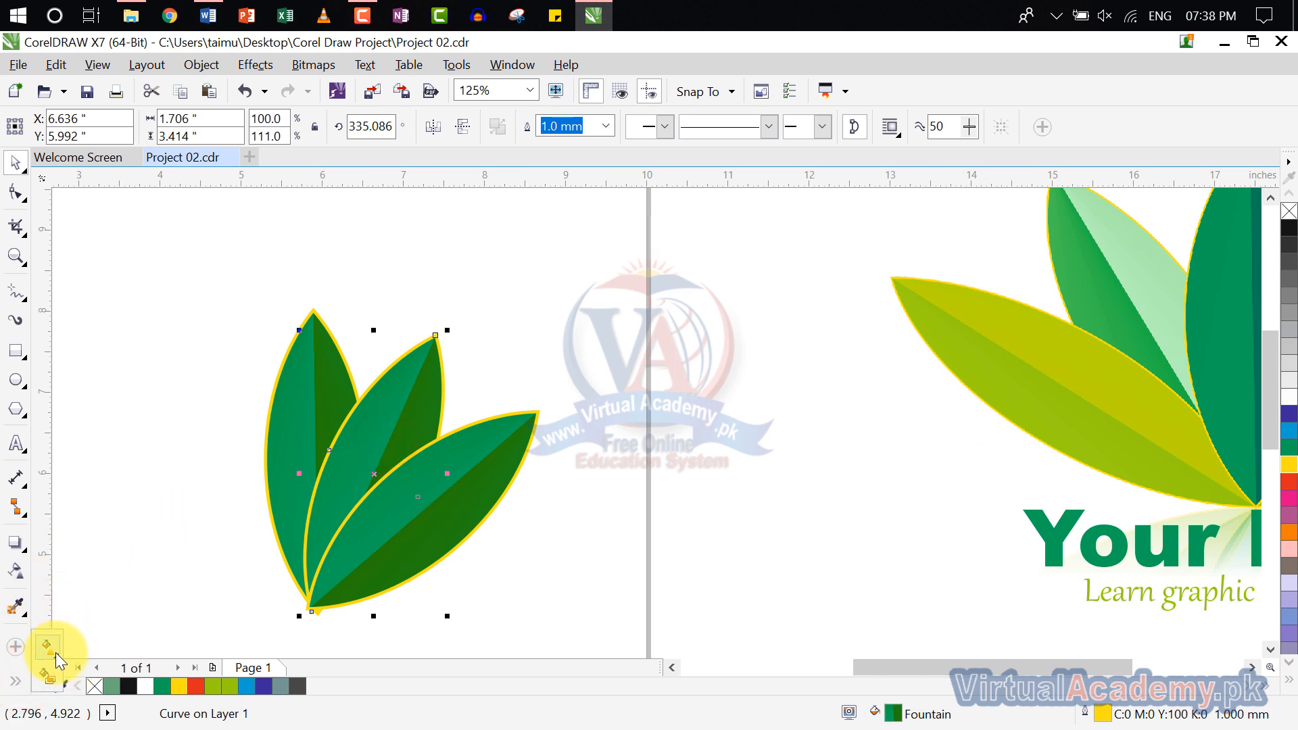
pyautogui.click(55, 651)
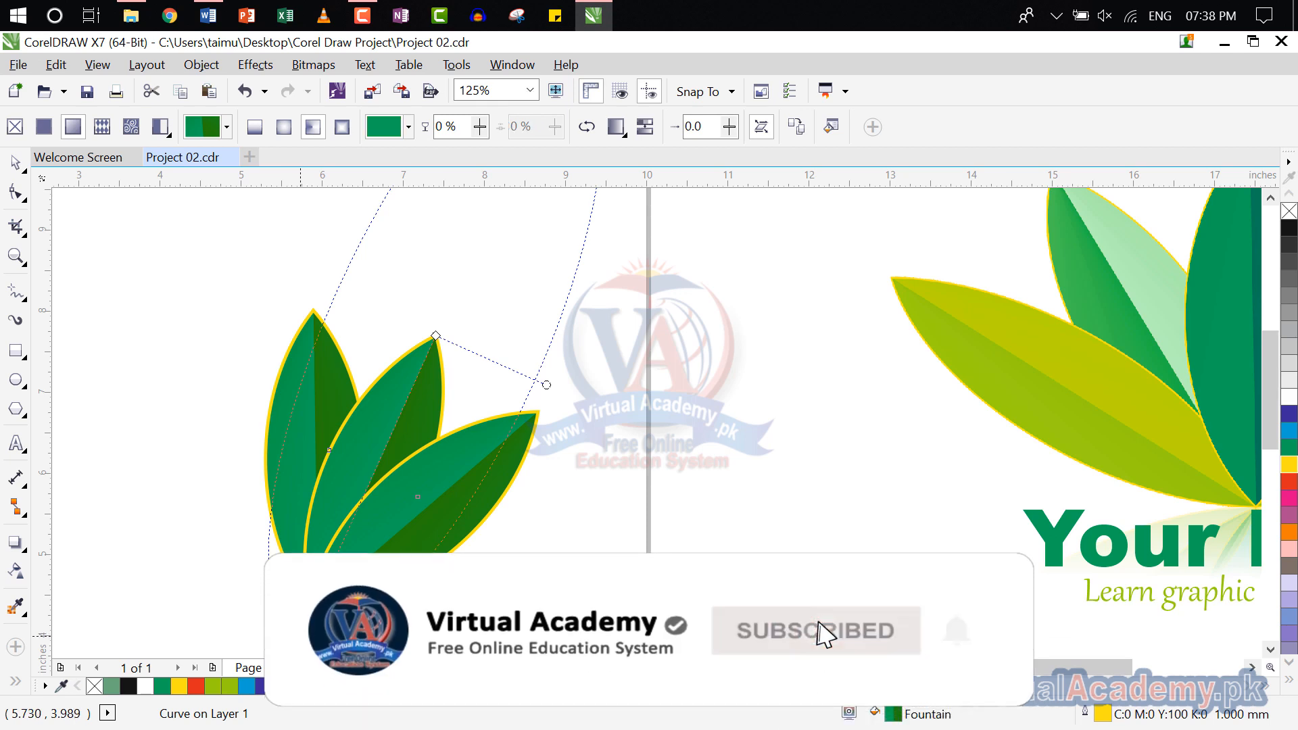
pyautogui.click(187, 594)
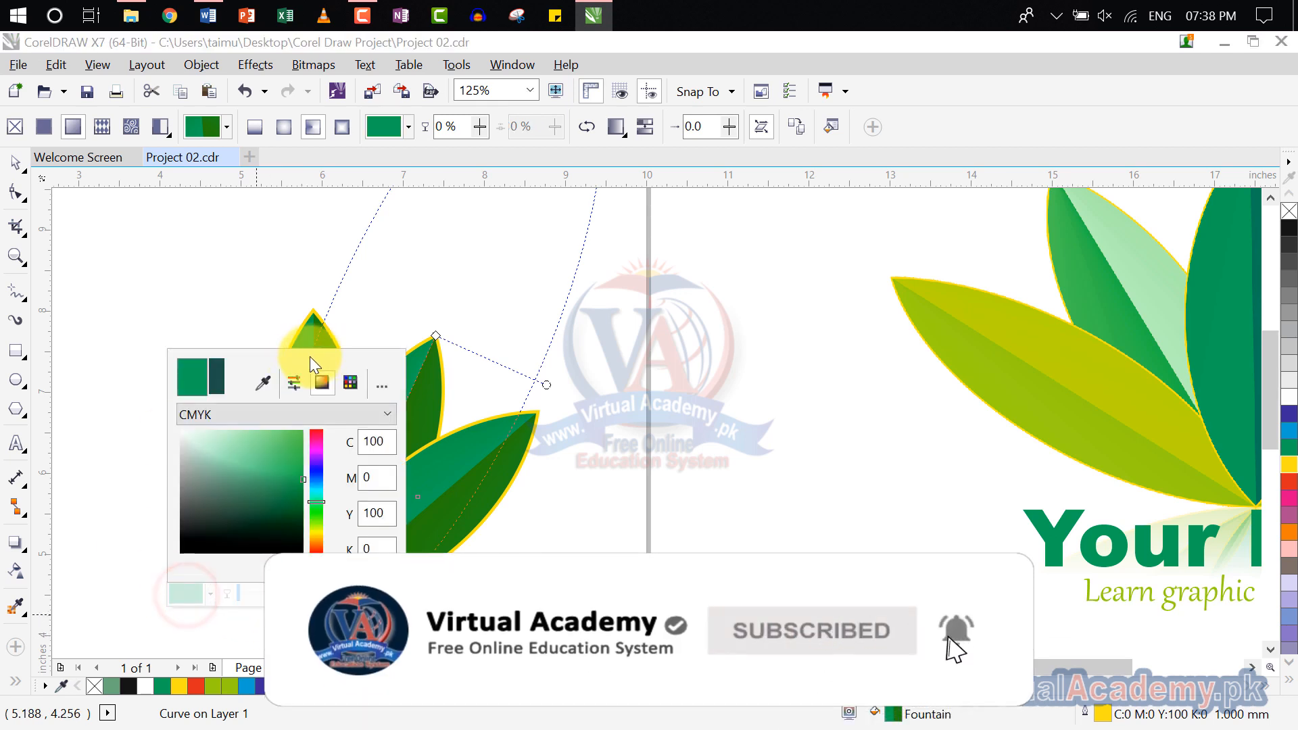
pyautogui.click(347, 387)
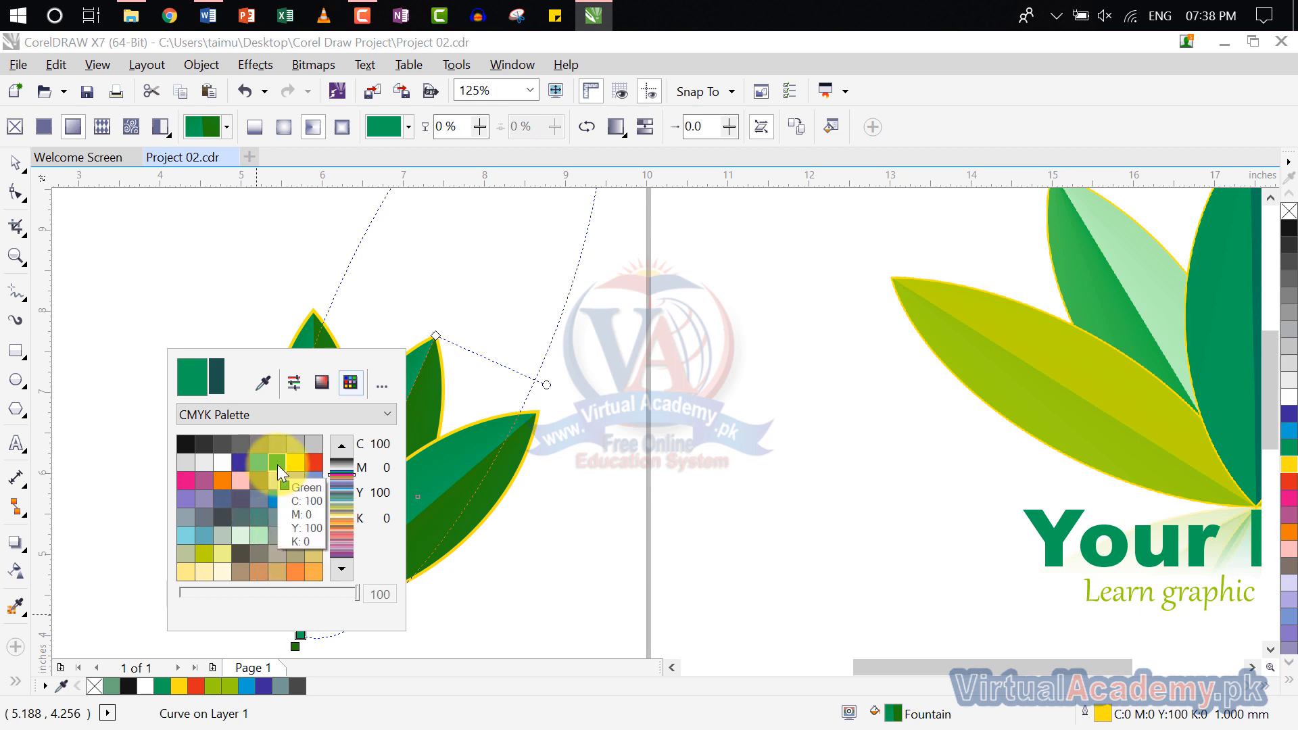
pyautogui.click(277, 464)
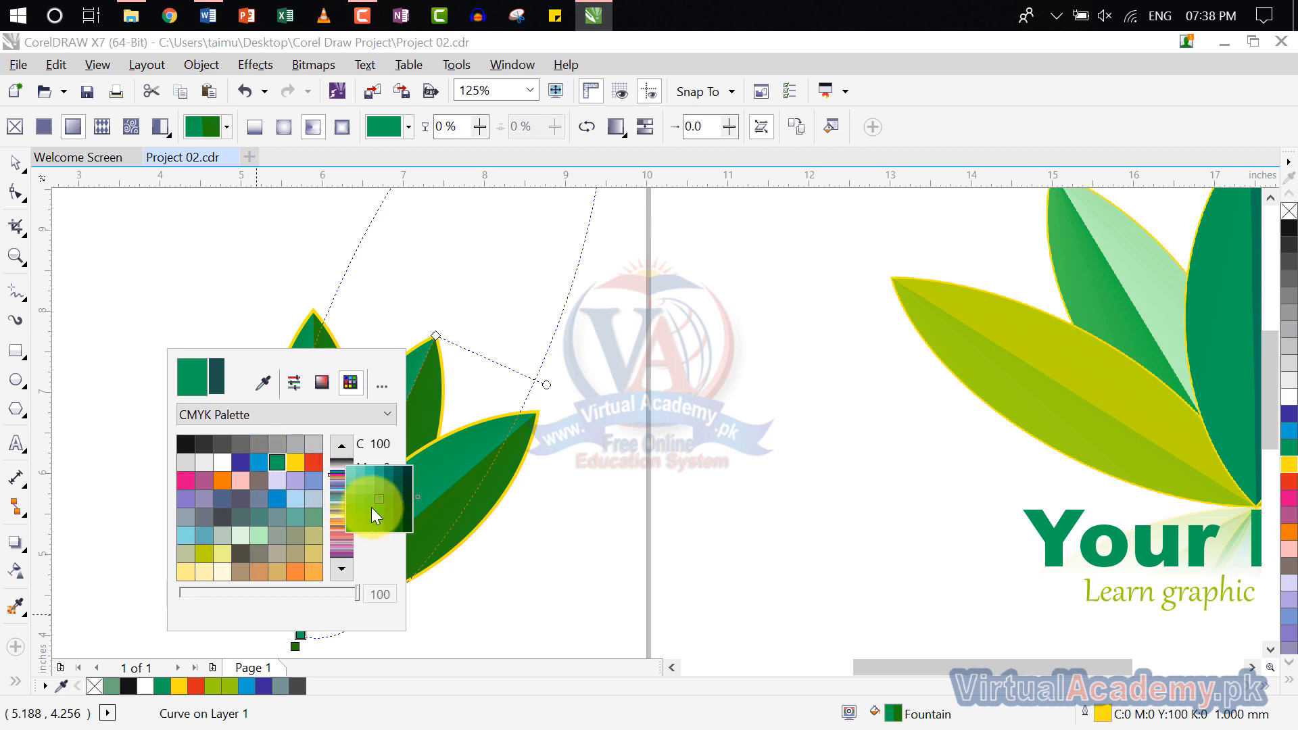
pyautogui.click(370, 473)
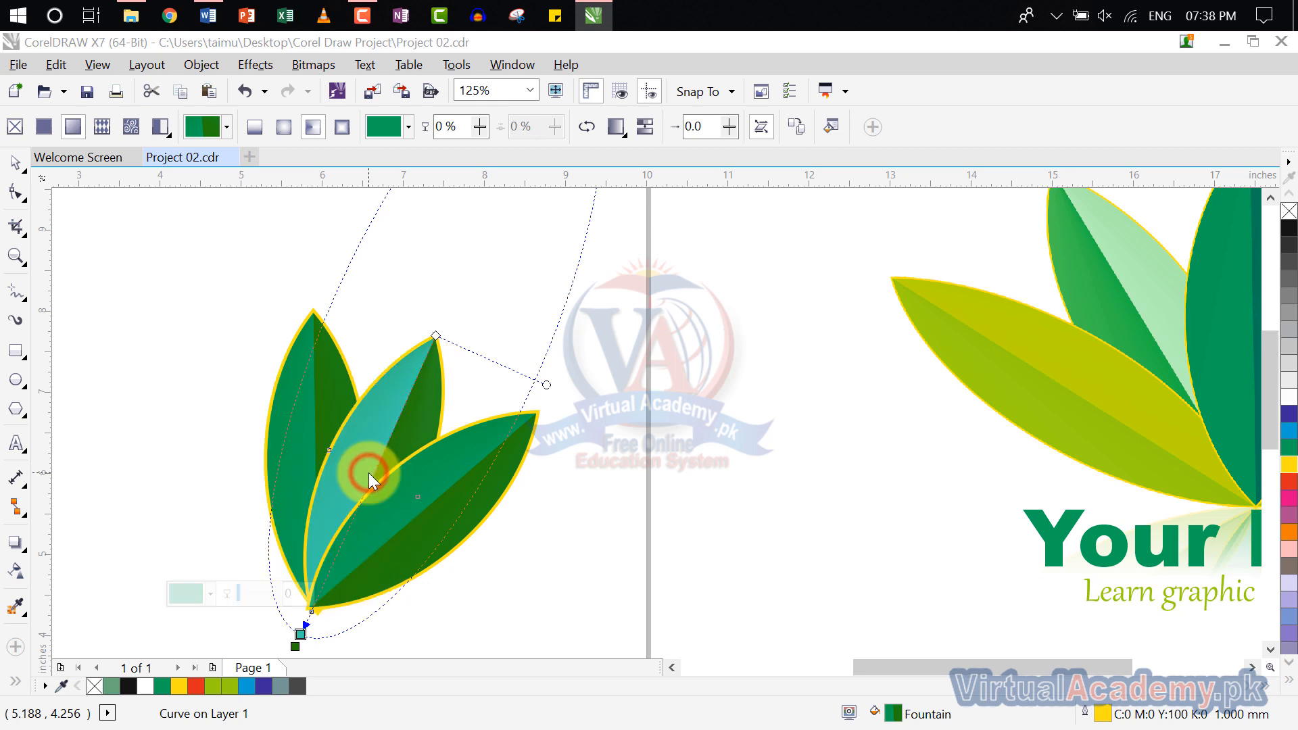
# Recolor the teal end of the middle leaf's conical fill light green, C 62, M 0, Y 61, K 0.
pyautogui.click(301, 632)
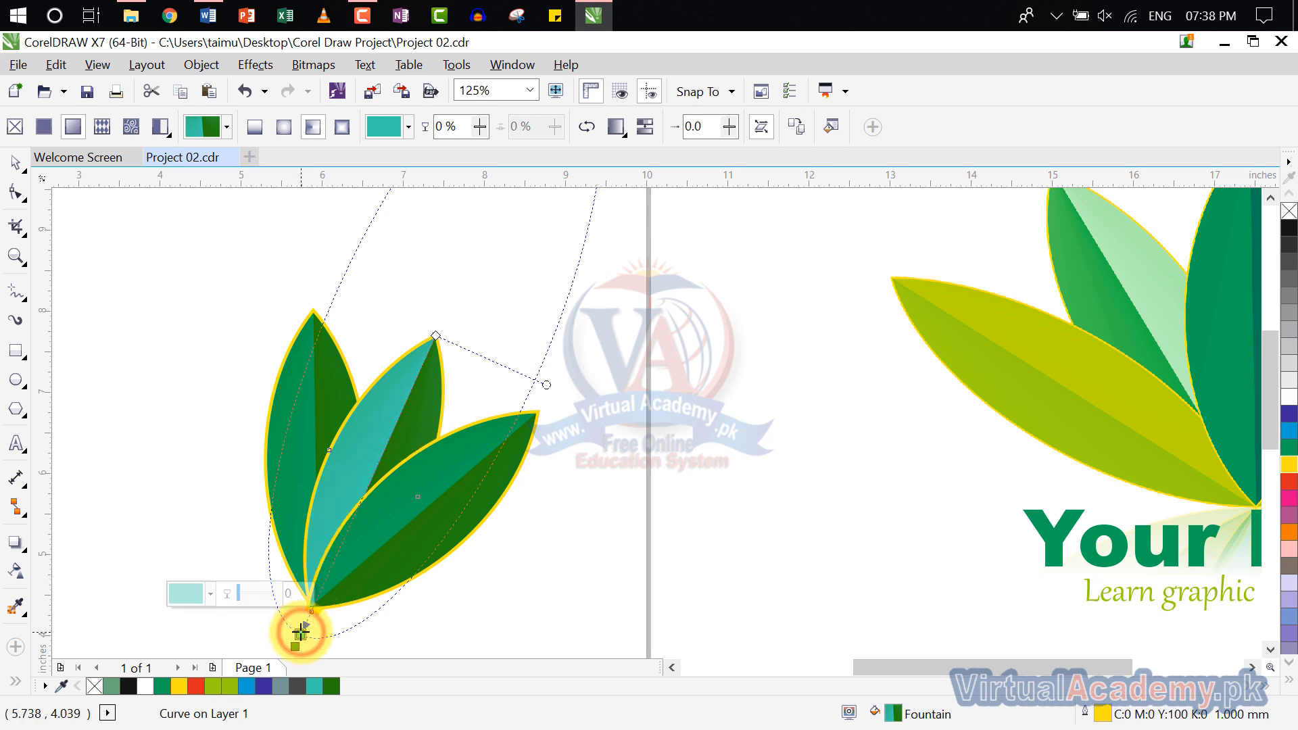
pyautogui.click(202, 594)
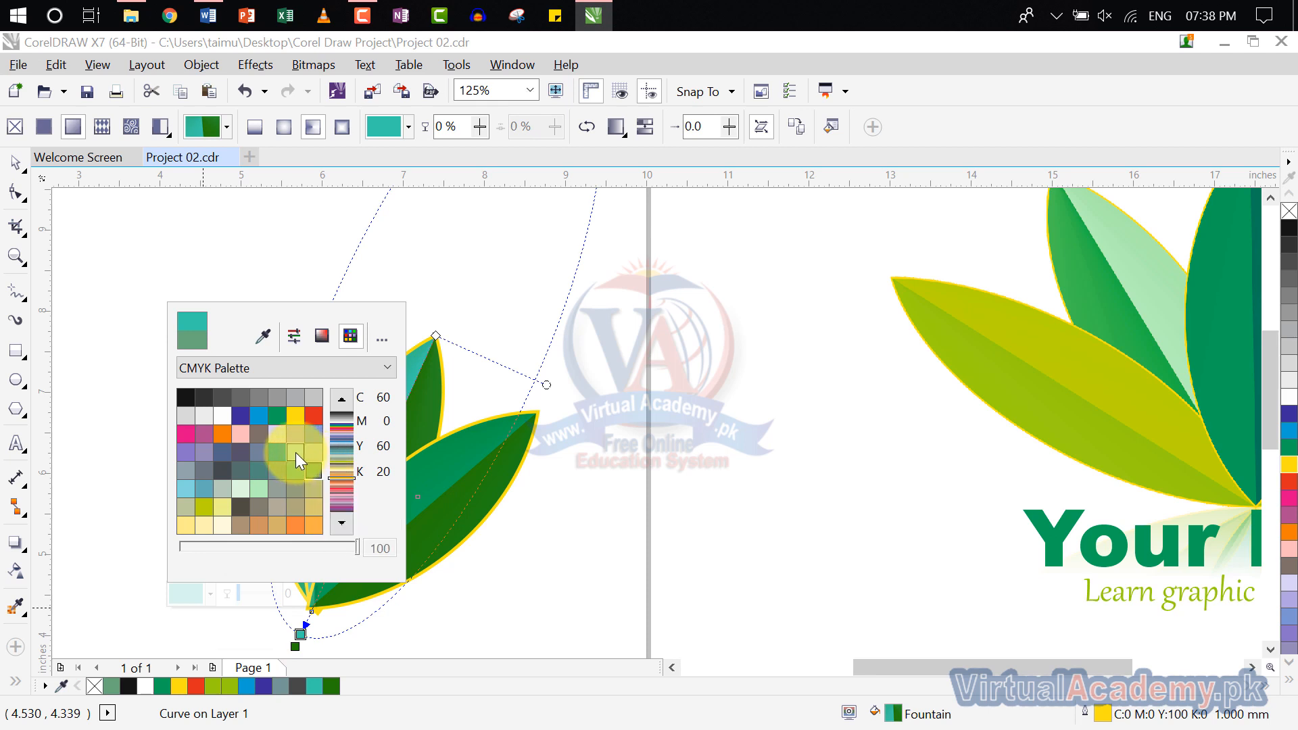
pyautogui.click(278, 420)
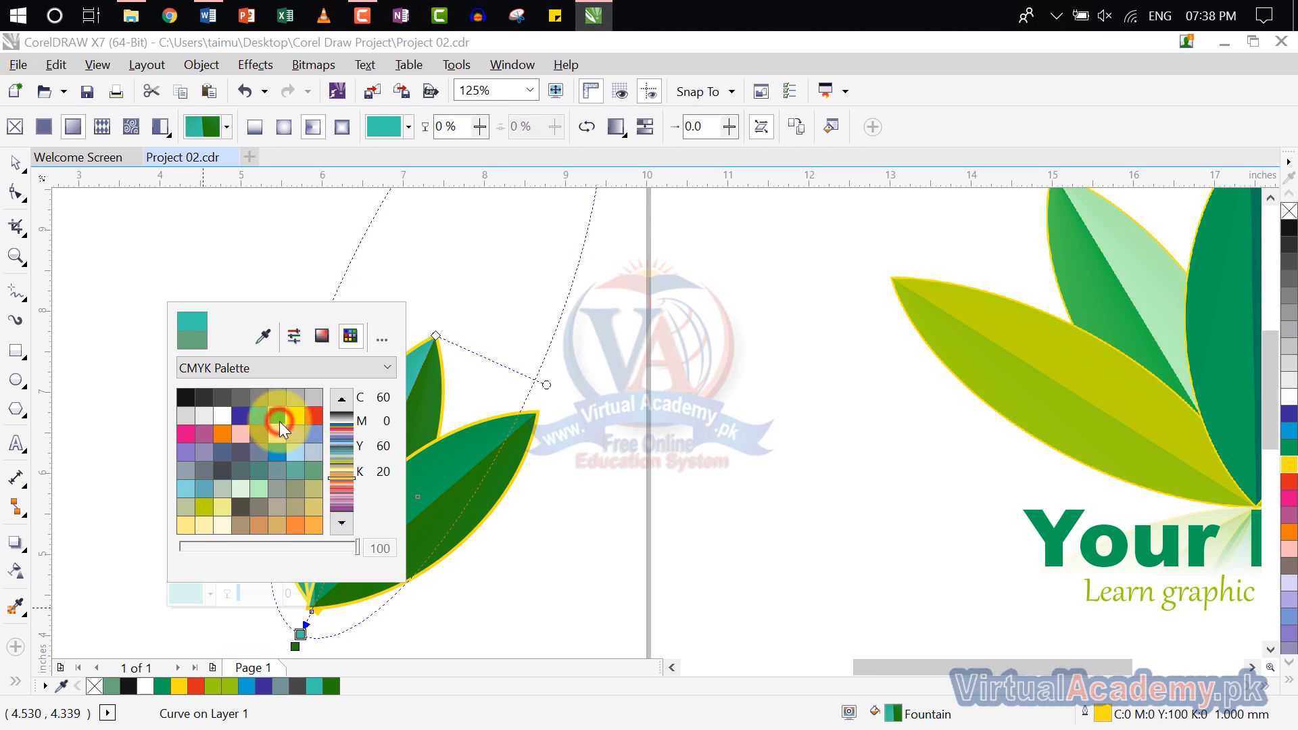
pyautogui.click(373, 457)
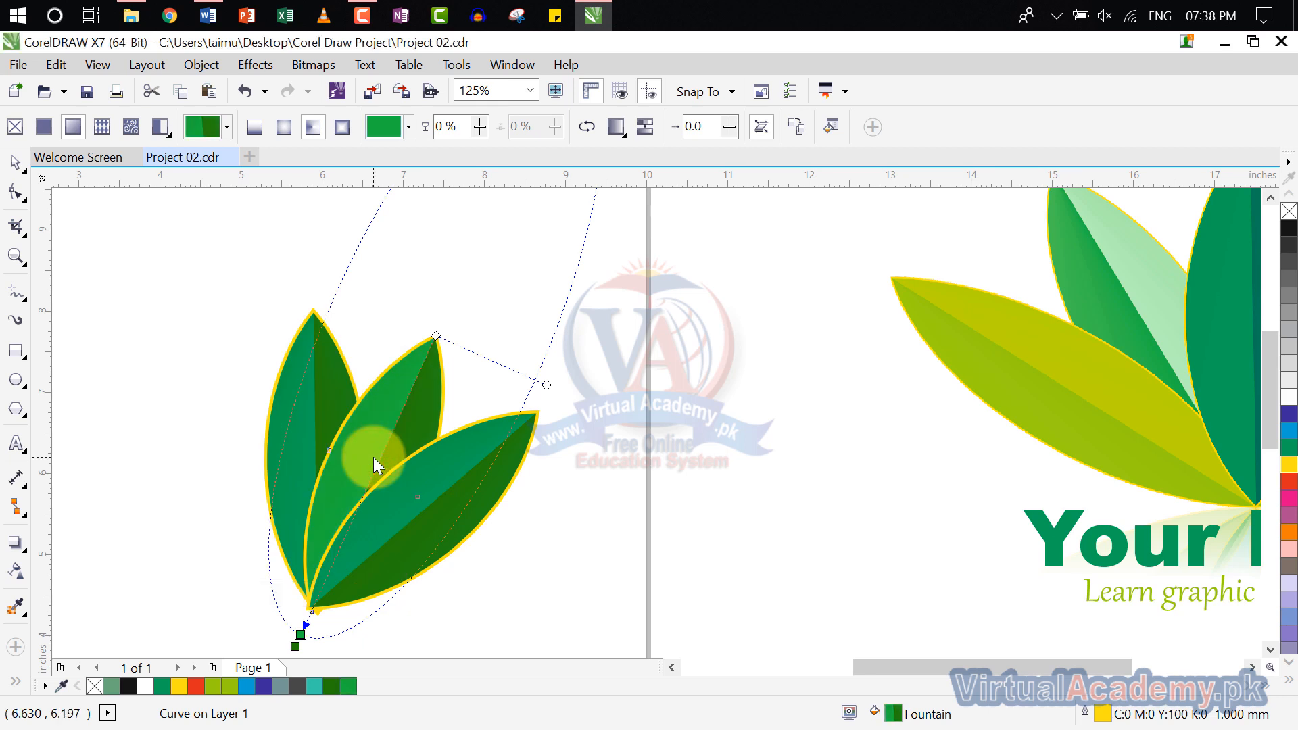
pyautogui.click(300, 638)
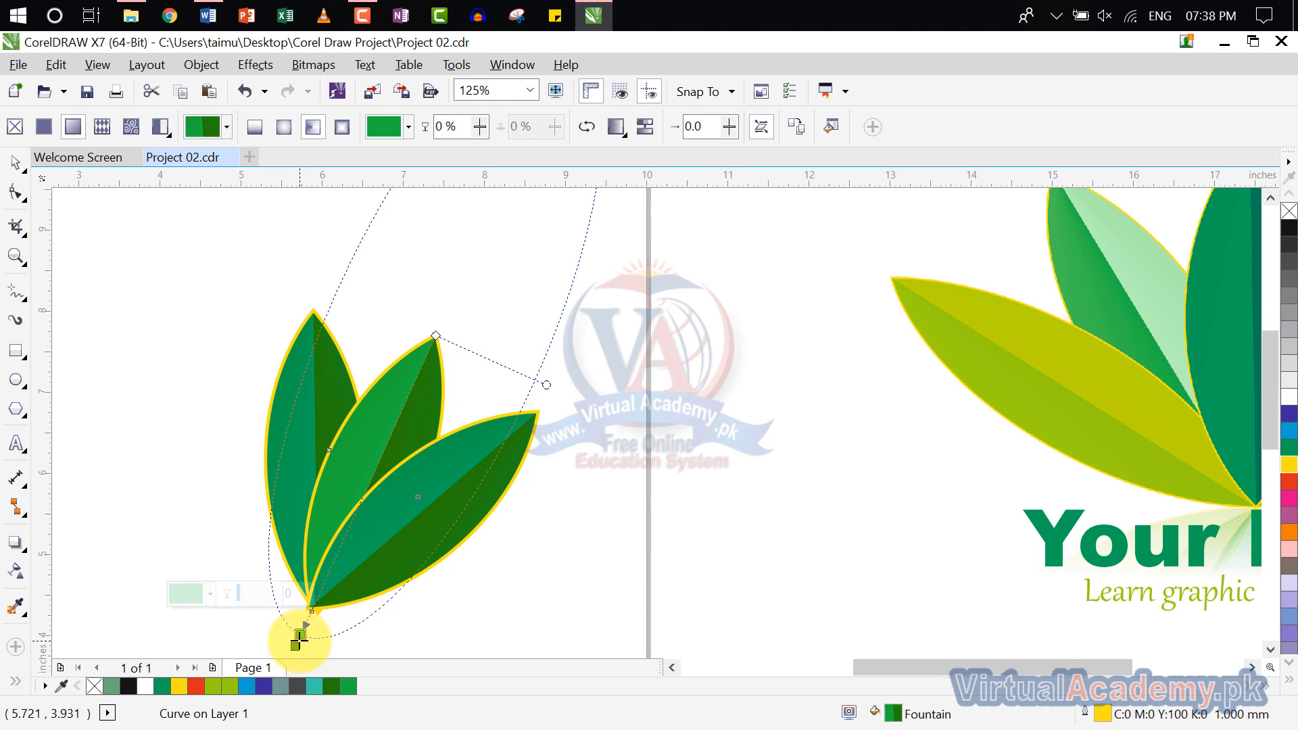
pyautogui.click(188, 595)
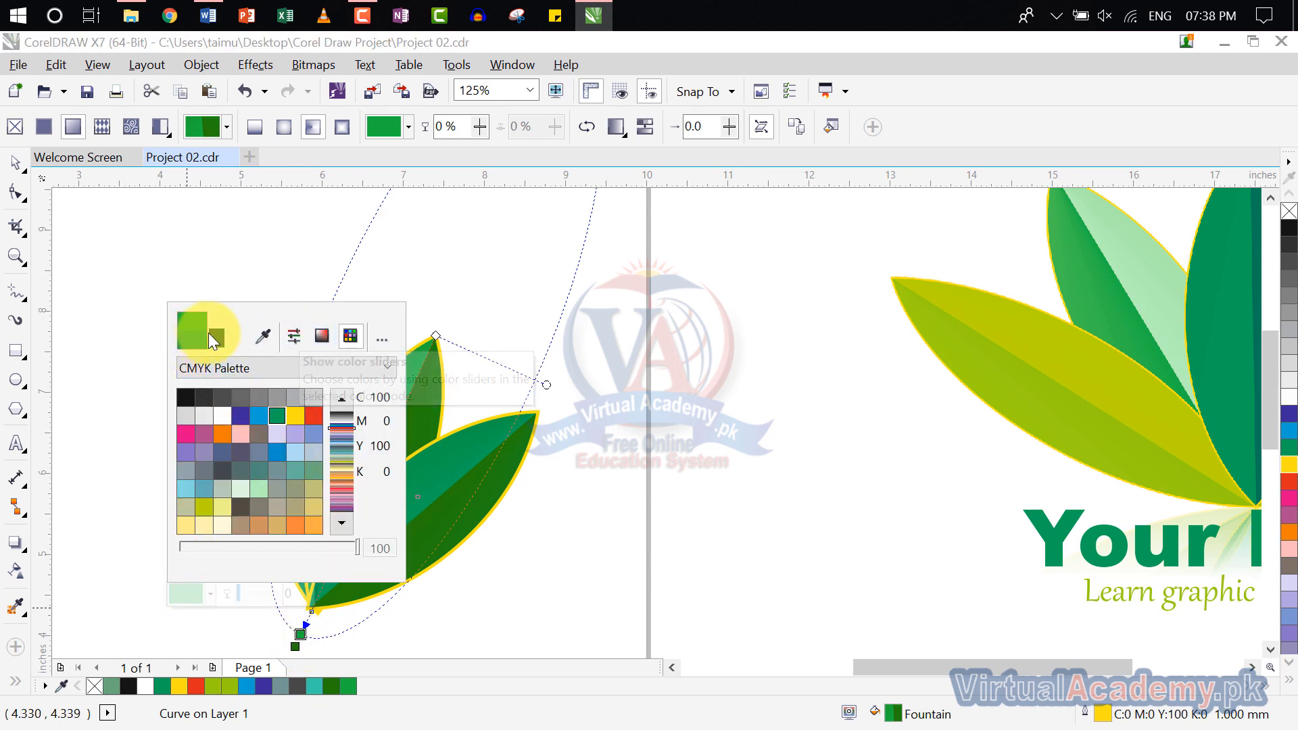
pyautogui.click(314, 339)
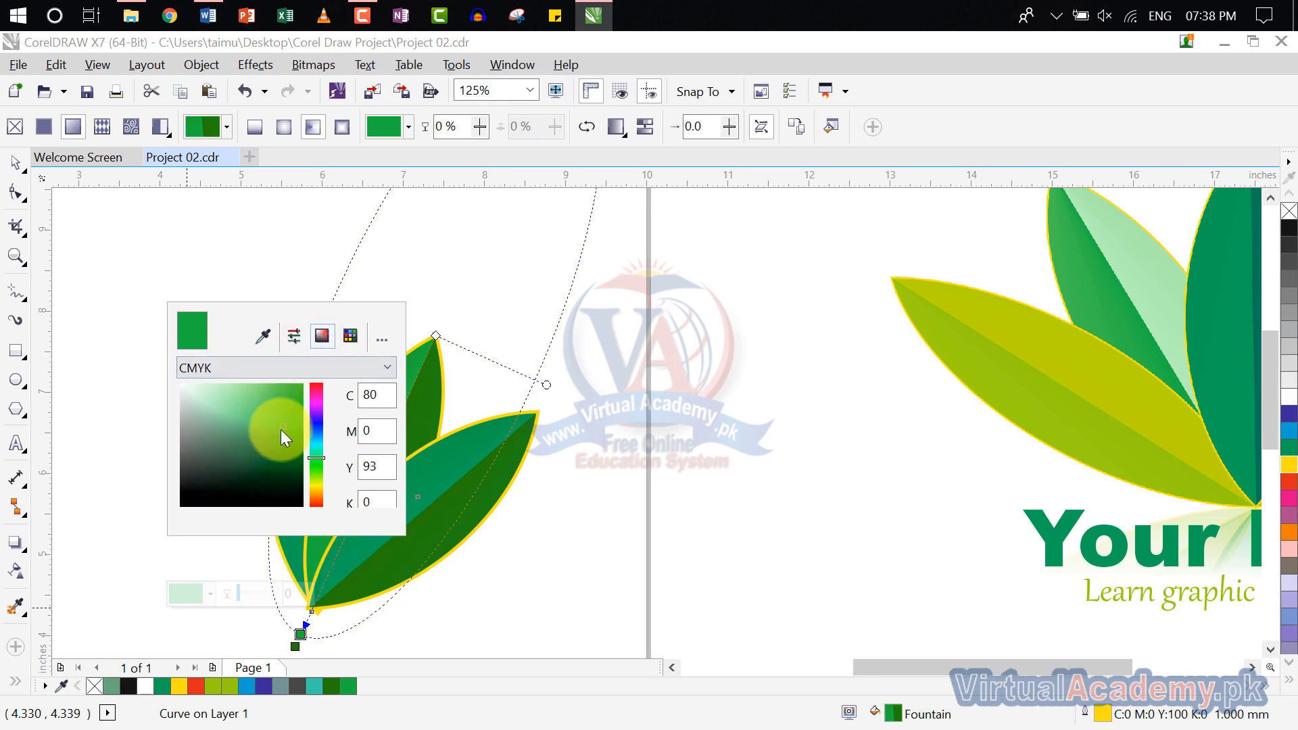
pyautogui.moveTo(283, 424); pyautogui.dragTo(238, 411)
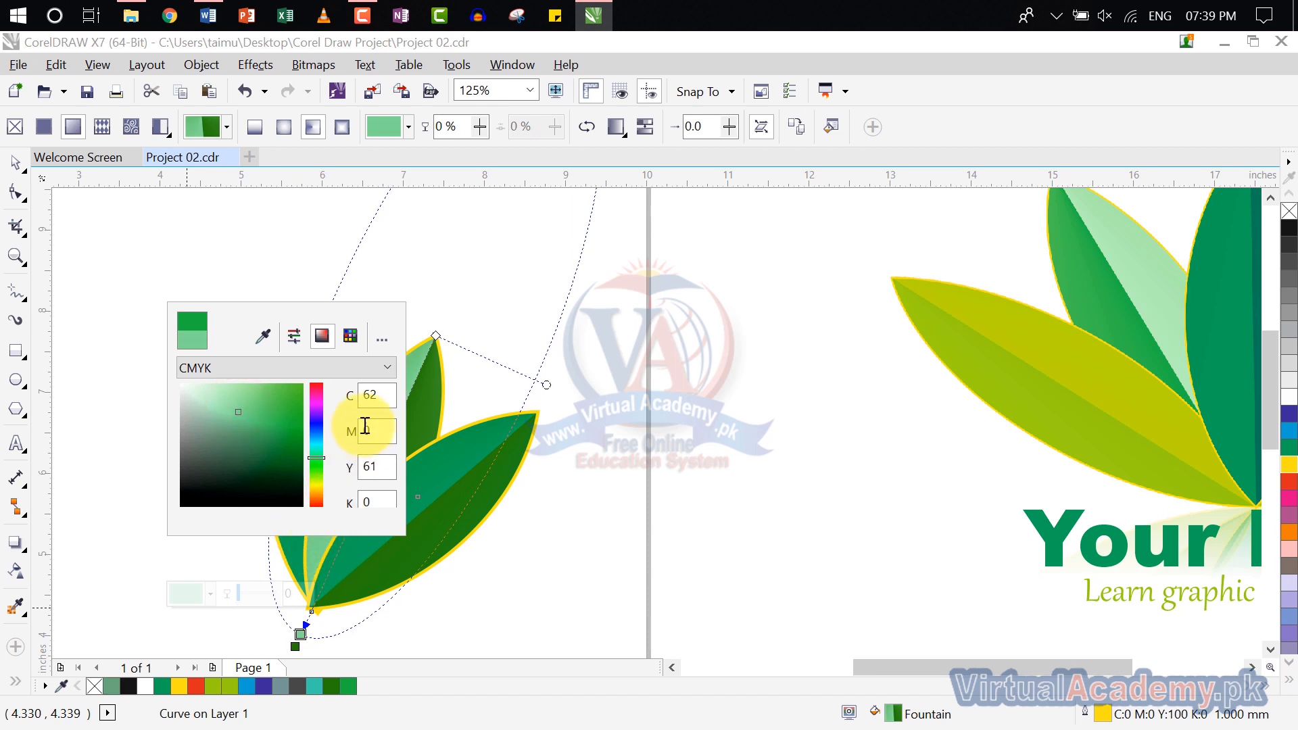
pyautogui.click(509, 394)
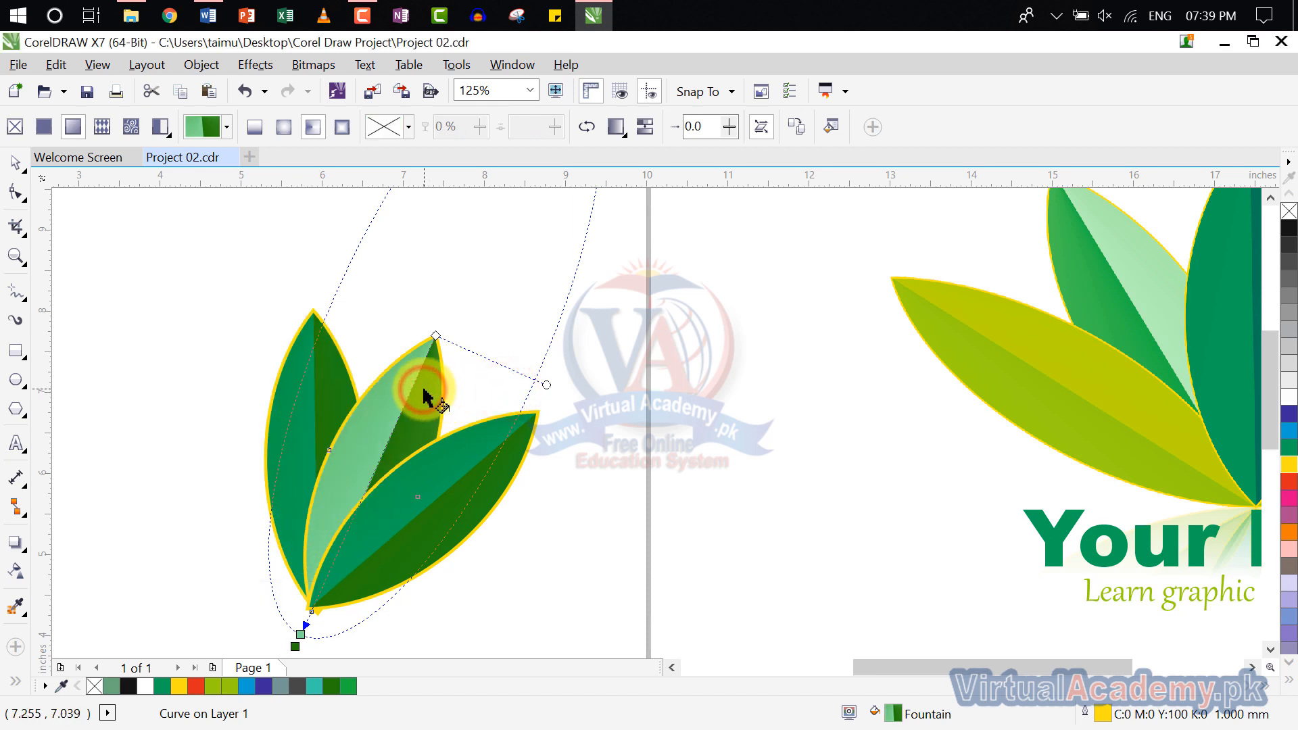
# Recolor the dark green end of the middle leaf's conical fill muted green, C 59, M 6, Y 69, K 4.
pyautogui.click(296, 647)
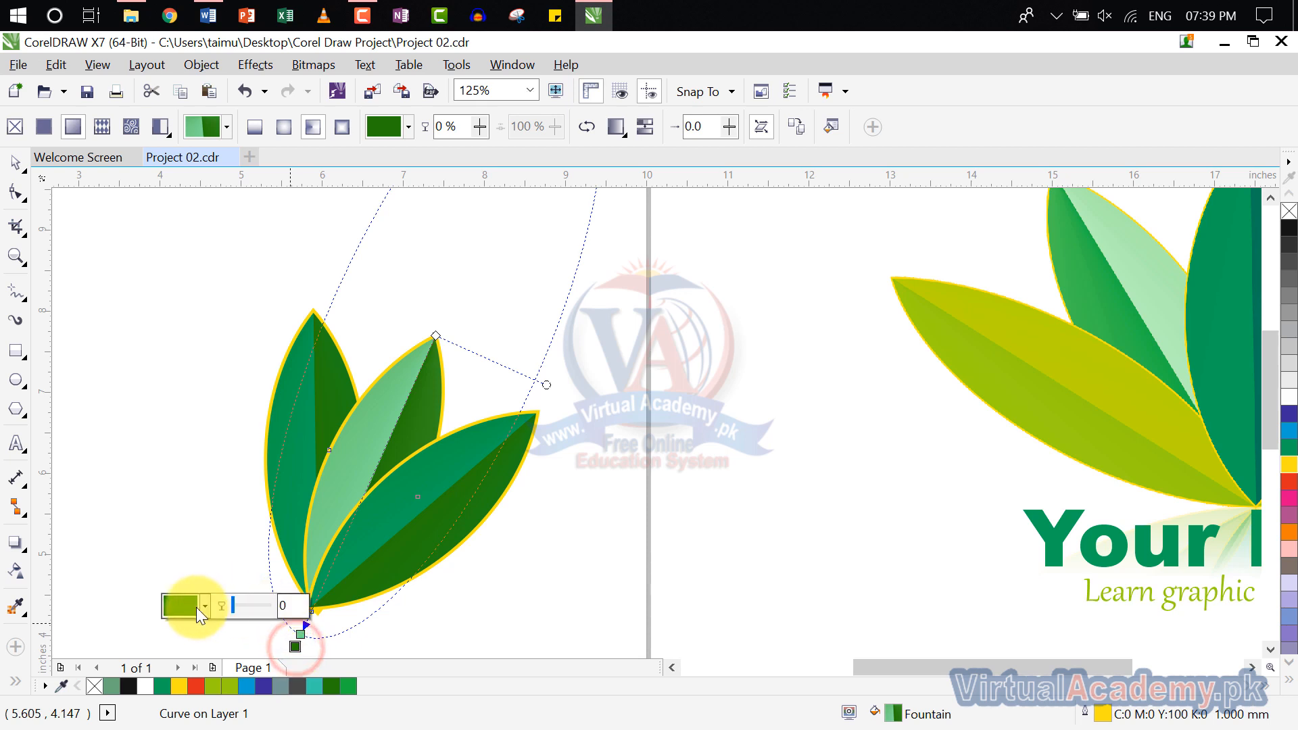
pyautogui.click(191, 606)
pyautogui.click(257, 482)
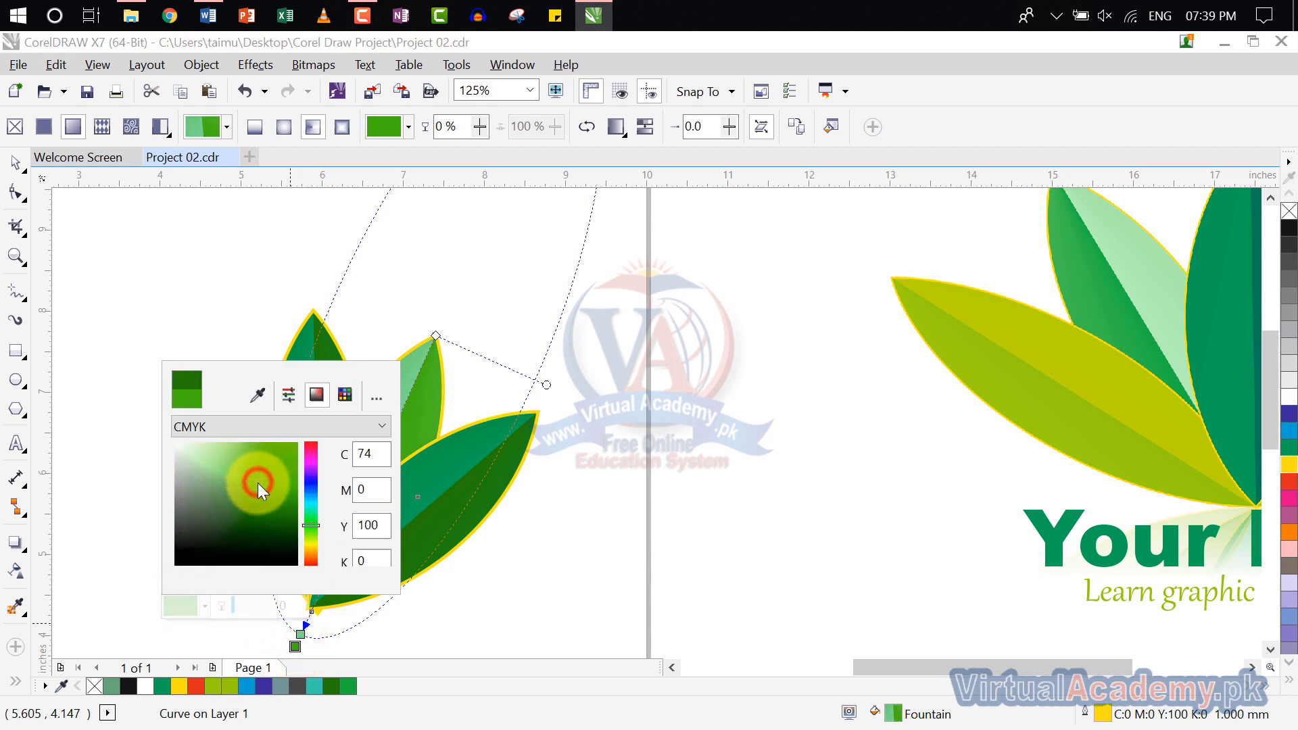
pyautogui.click(270, 480)
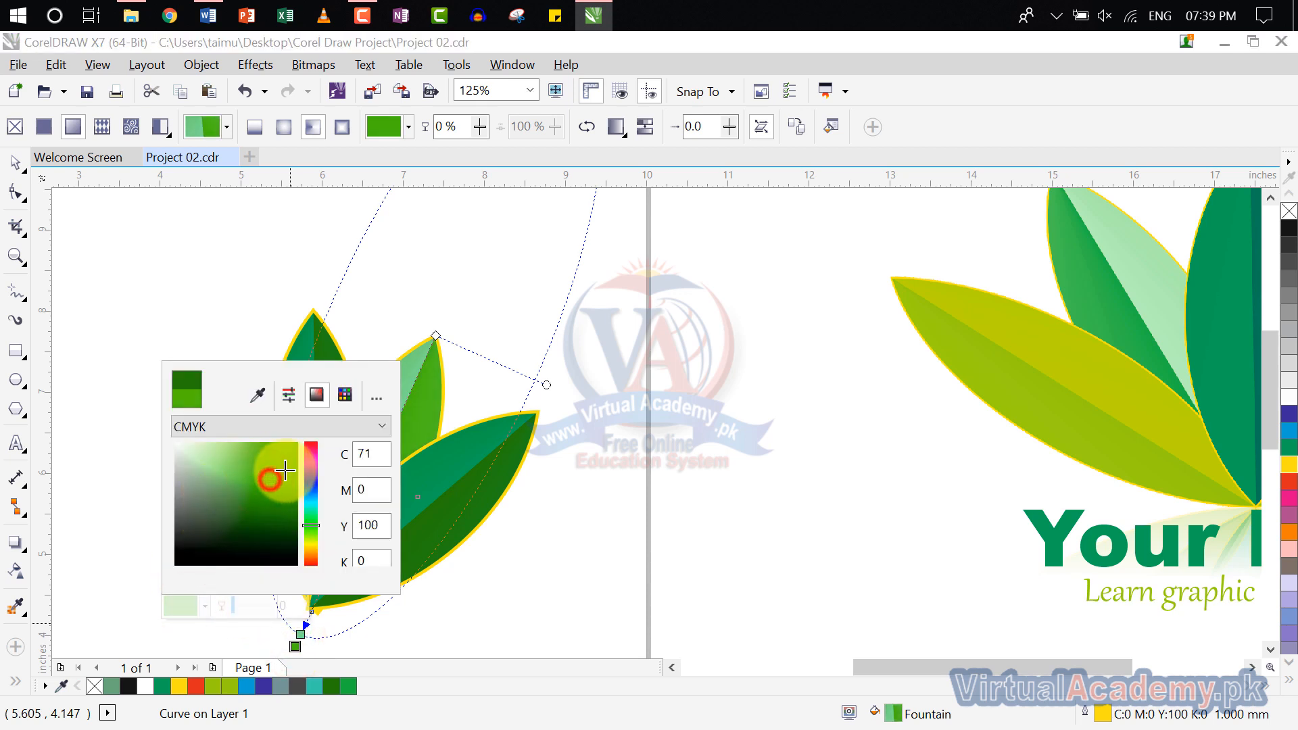
pyautogui.click(286, 470)
pyautogui.click(269, 516)
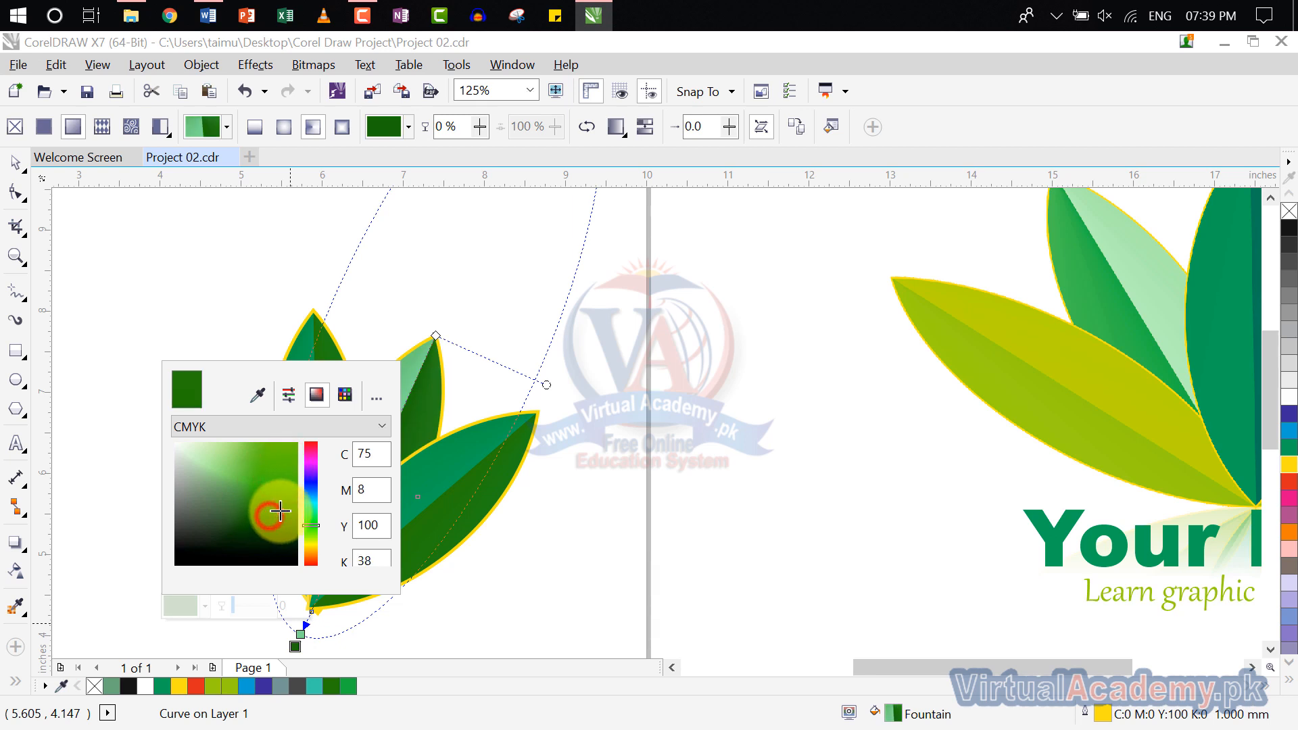
pyautogui.click(278, 510)
pyautogui.click(210, 465)
pyautogui.click(209, 465)
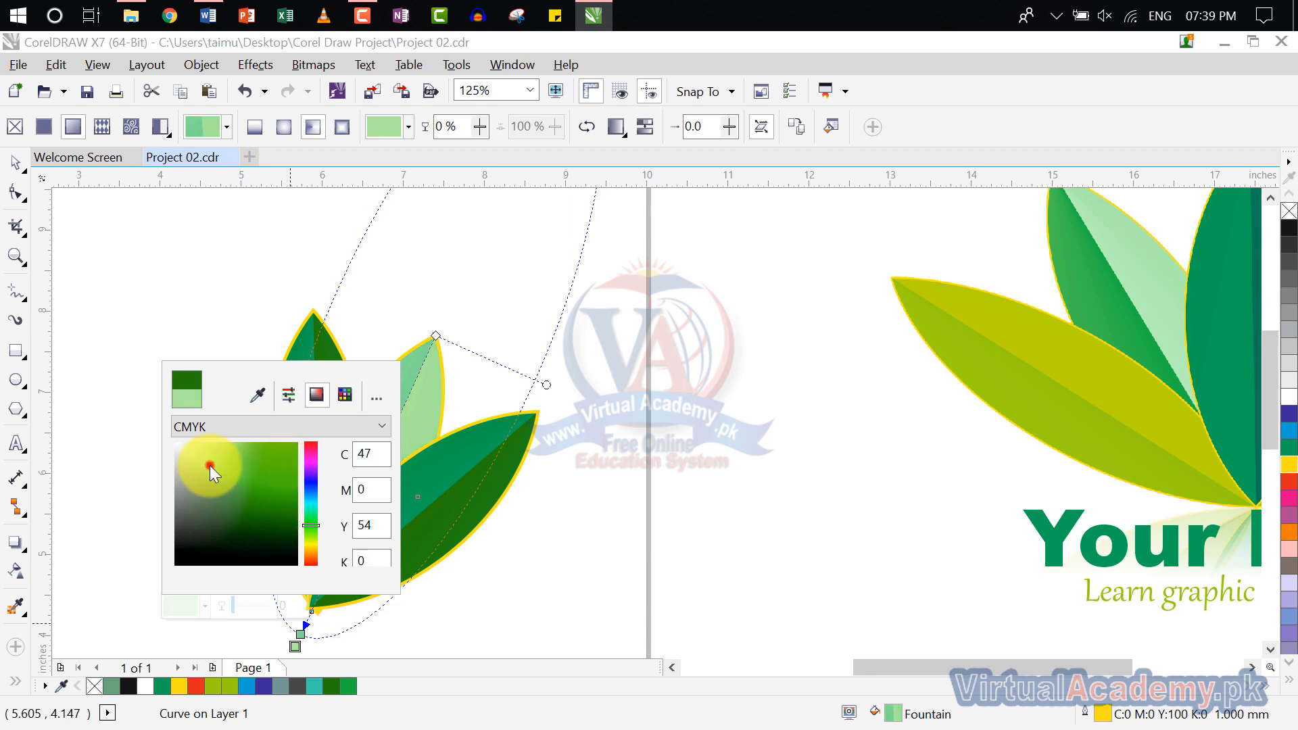
pyautogui.click(225, 469)
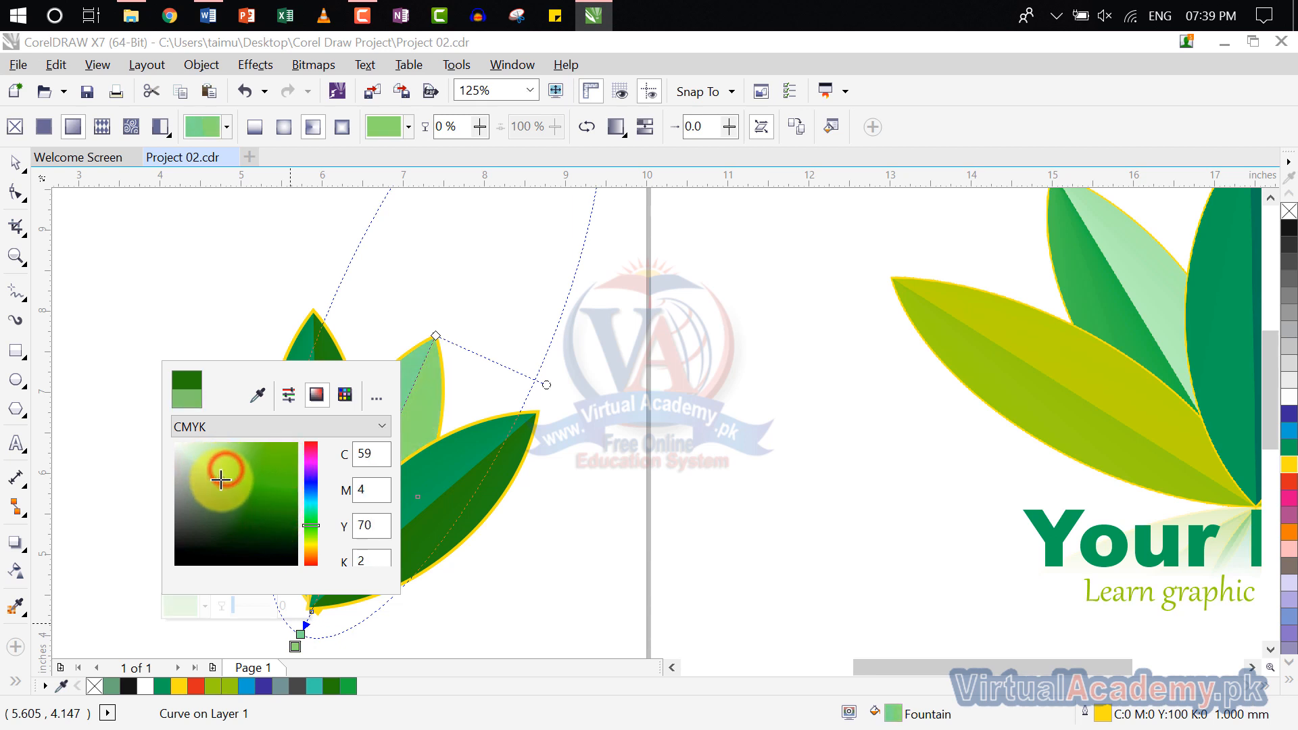
pyautogui.click(221, 480)
pyautogui.moveTo(221, 480)
pyautogui.mouseDown()
pyautogui.moveTo(231, 487)
pyautogui.moveTo(195, 465)
pyautogui.moveTo(220, 480)
pyautogui.mouseUp()
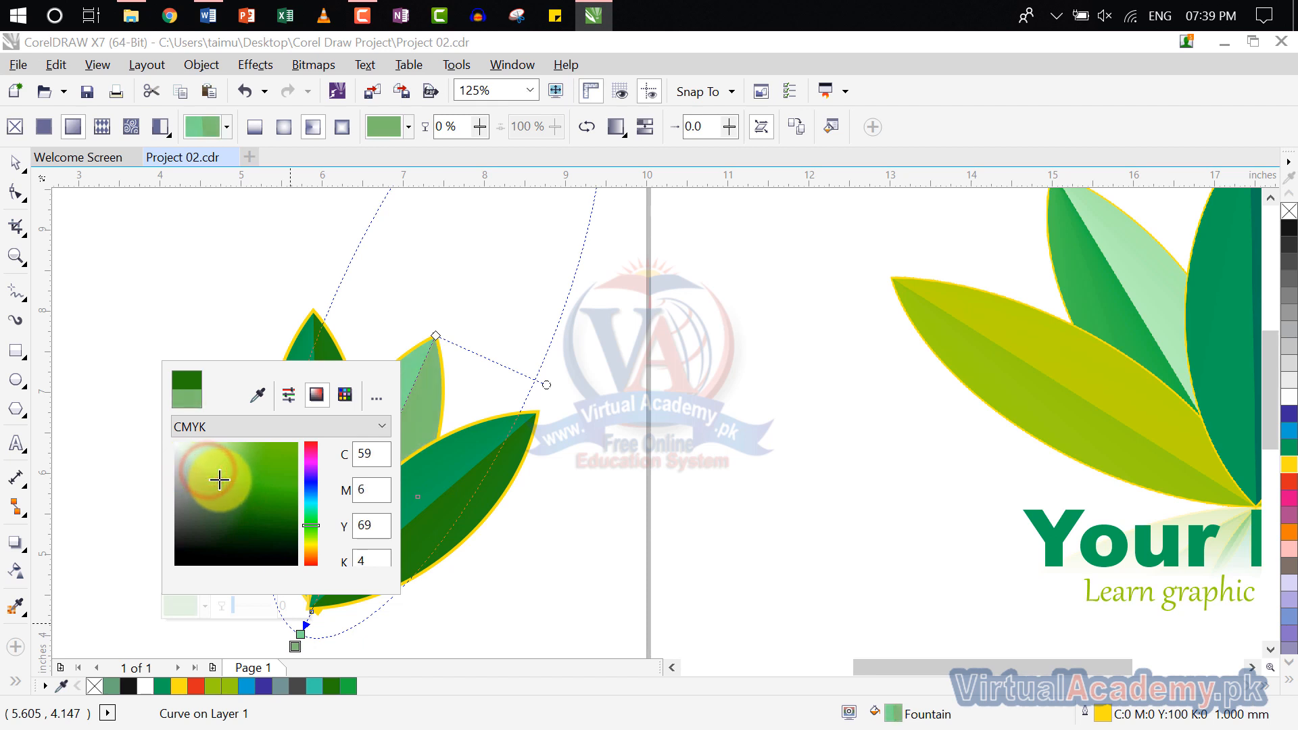
pyautogui.click(427, 614)
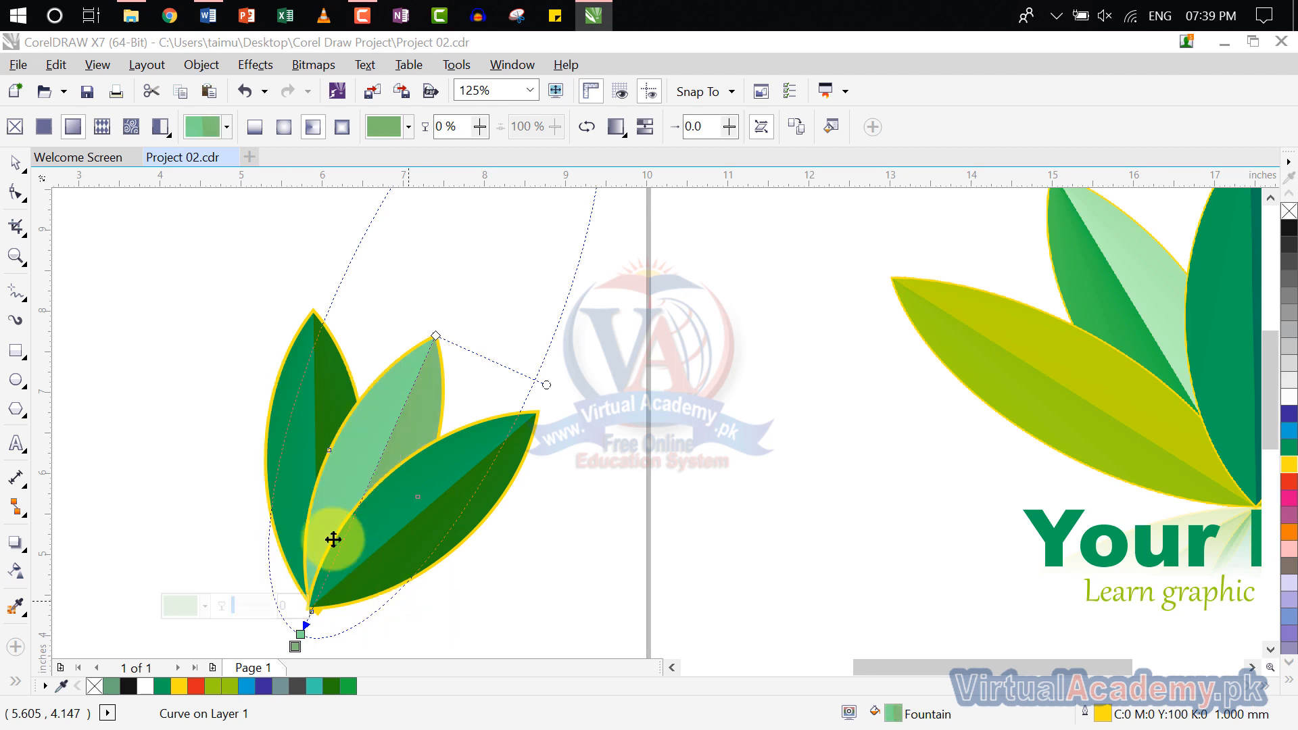
# Recolor the lighter green end of the lowest leaf's conical fill lime green, C 53, M 0, Y 100, K 0.
pyautogui.click(428, 513)
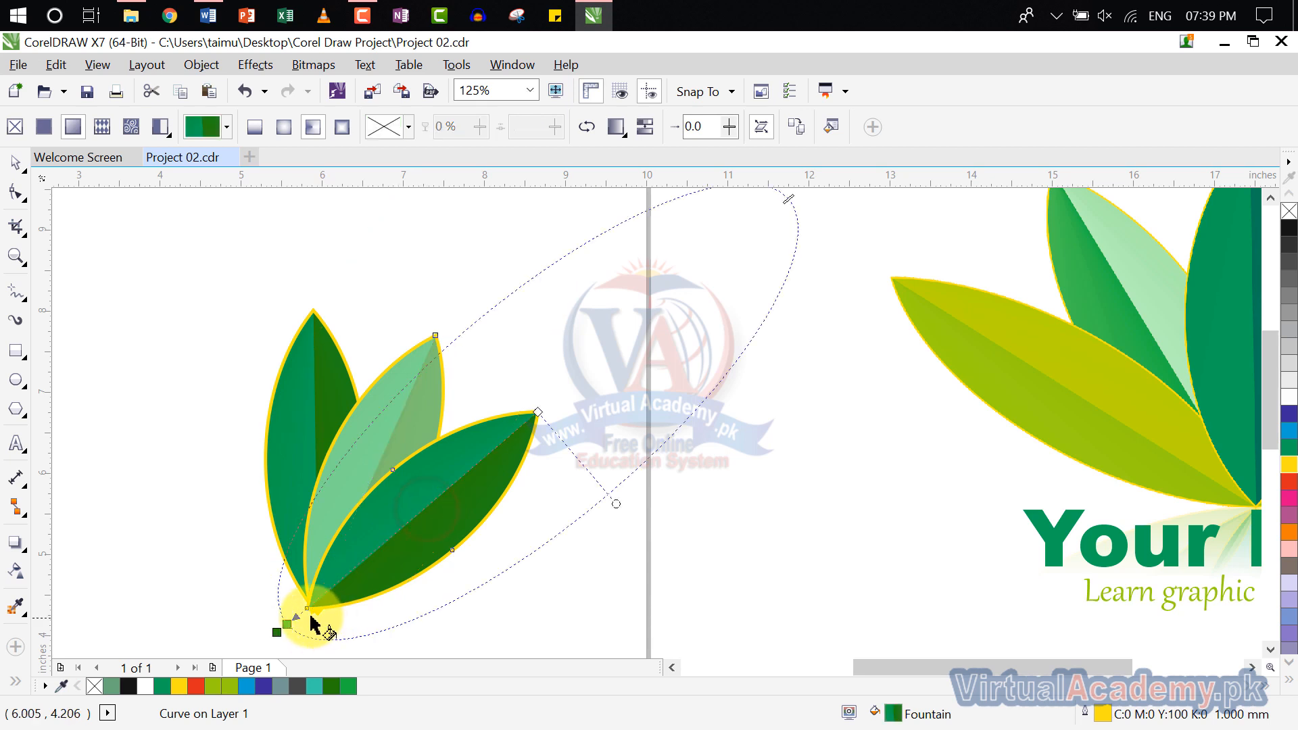
pyautogui.click(282, 622)
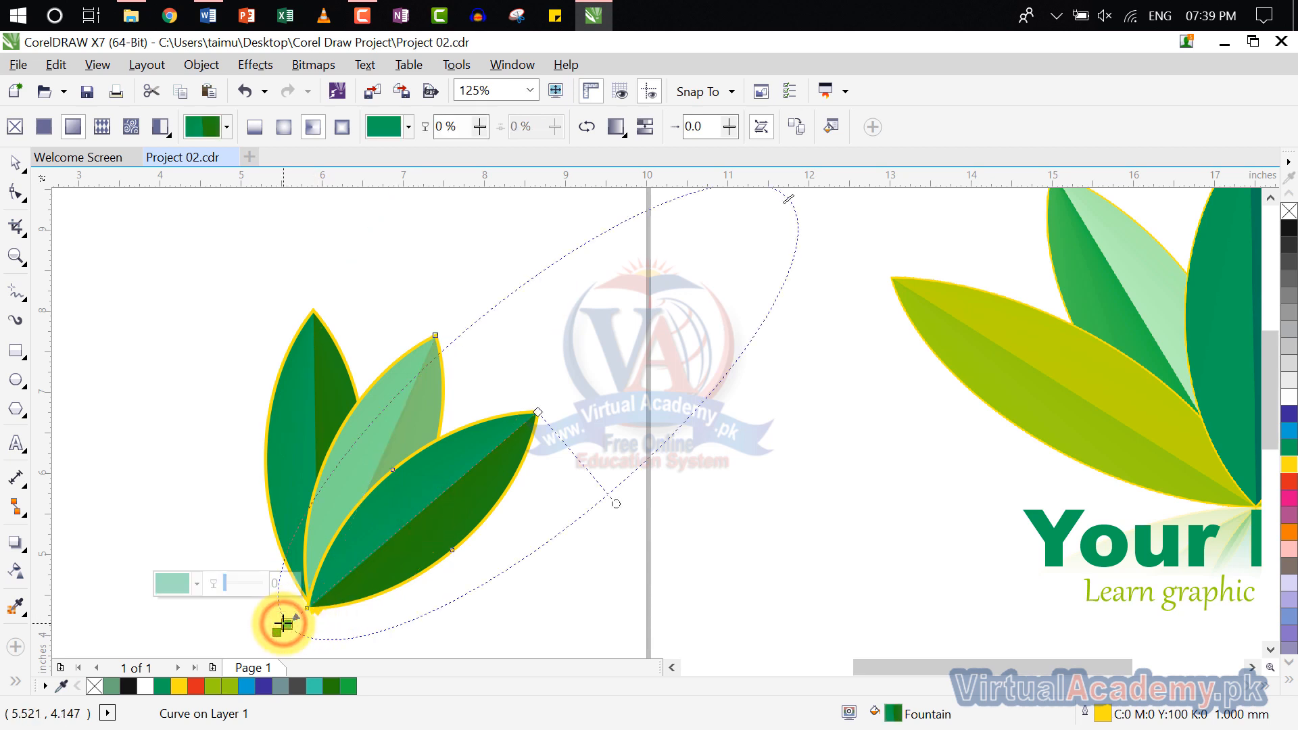
pyautogui.click(180, 586)
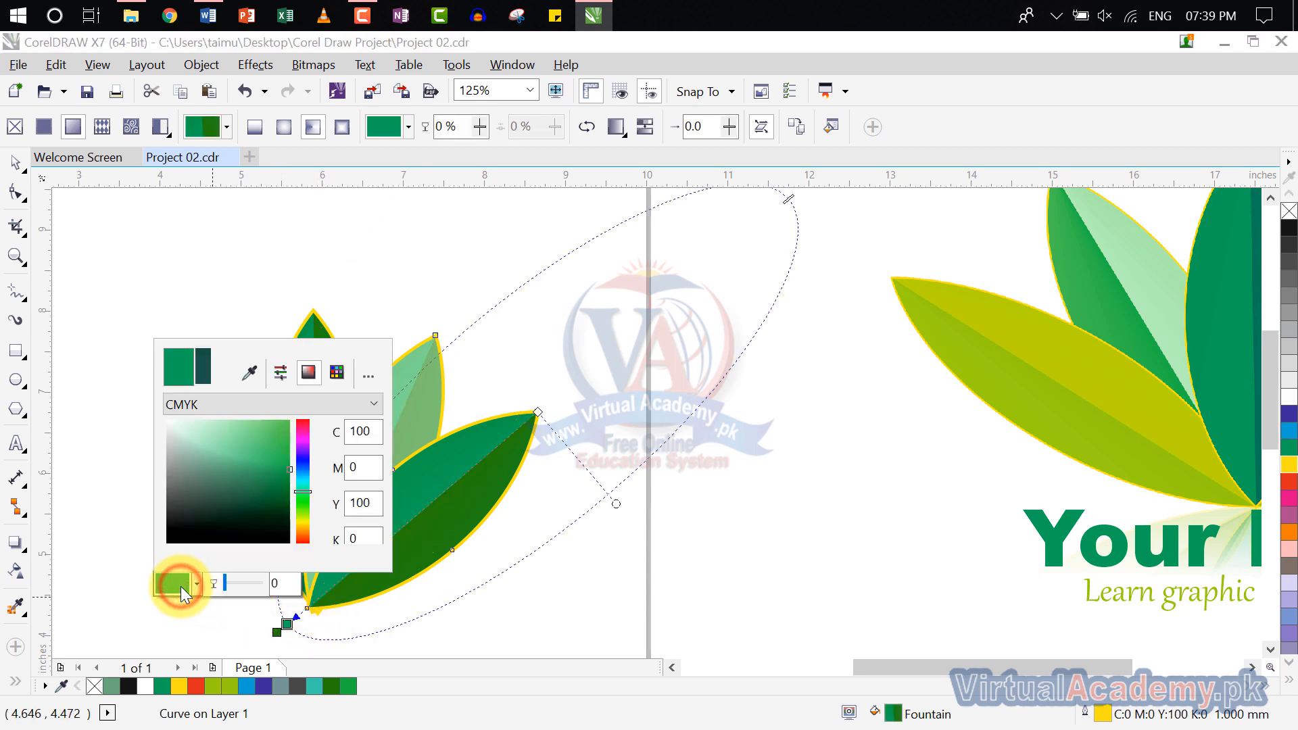
pyautogui.click(303, 512)
pyautogui.moveTo(290, 502); pyautogui.dragTo(276, 428)
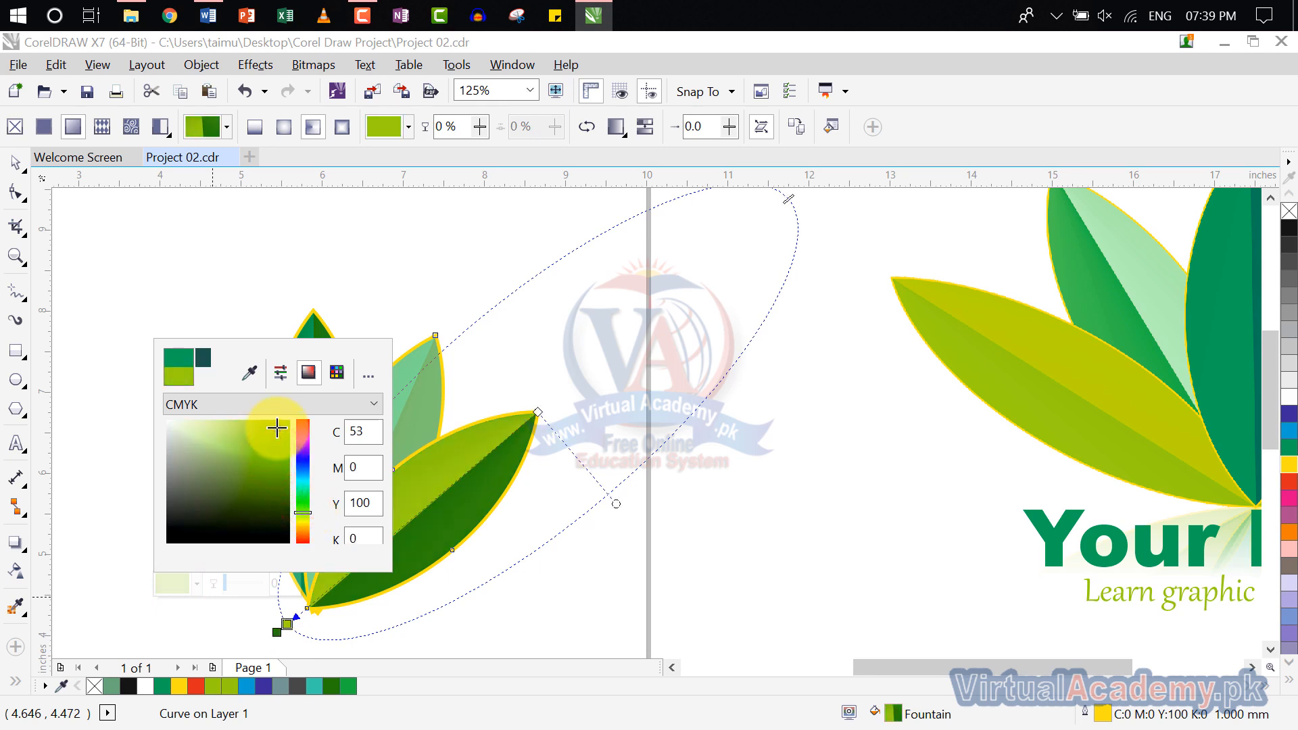
pyautogui.click(602, 547)
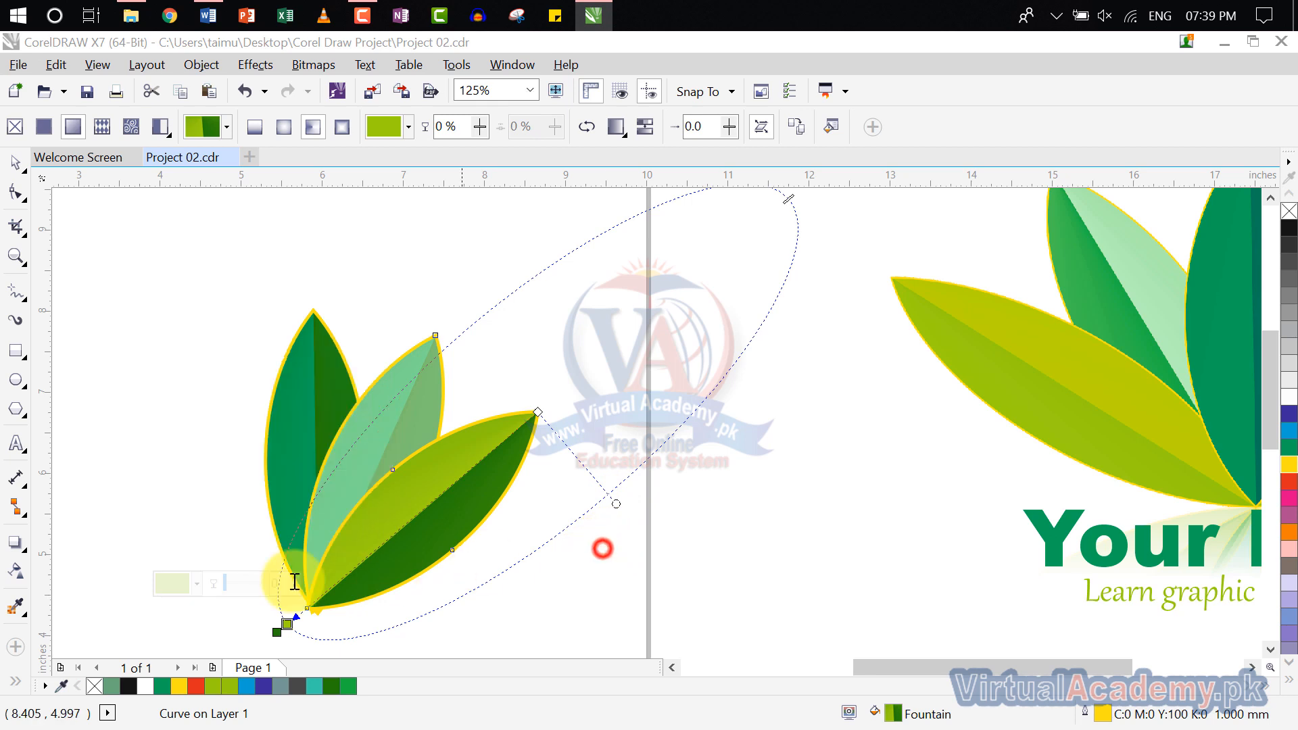
# Recolor the dark green end of the lowest leaf's conical fill olive, C 45, M 4, Y 95, K 15.
pyautogui.click(277, 630)
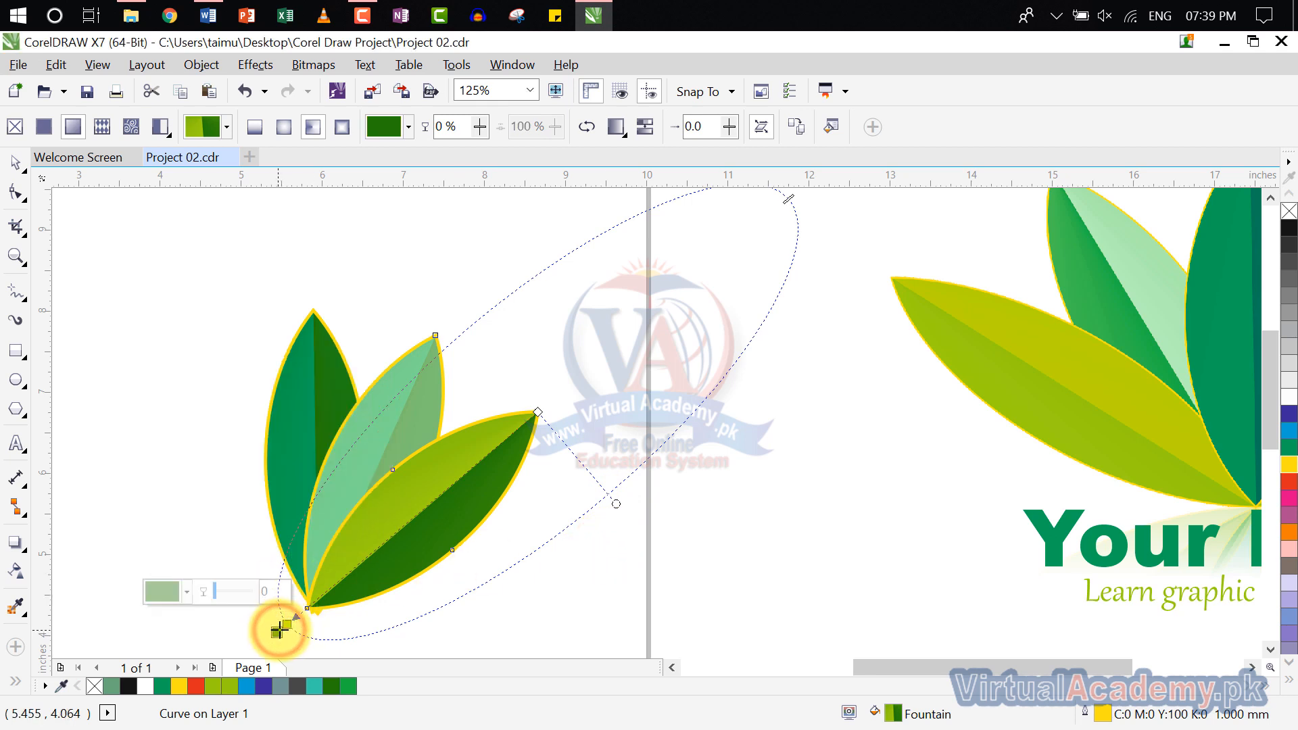
pyautogui.click(168, 589)
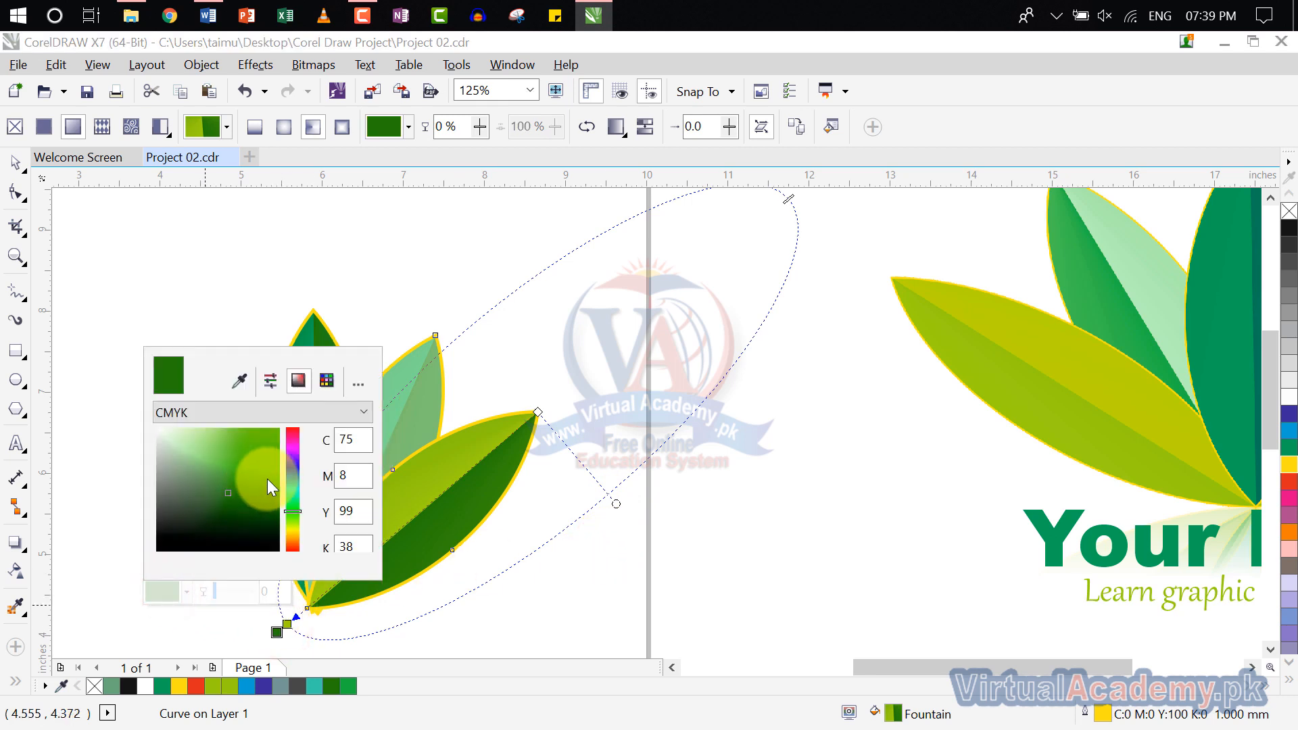
pyautogui.moveTo(288, 506); pyautogui.dragTo(241, 467)
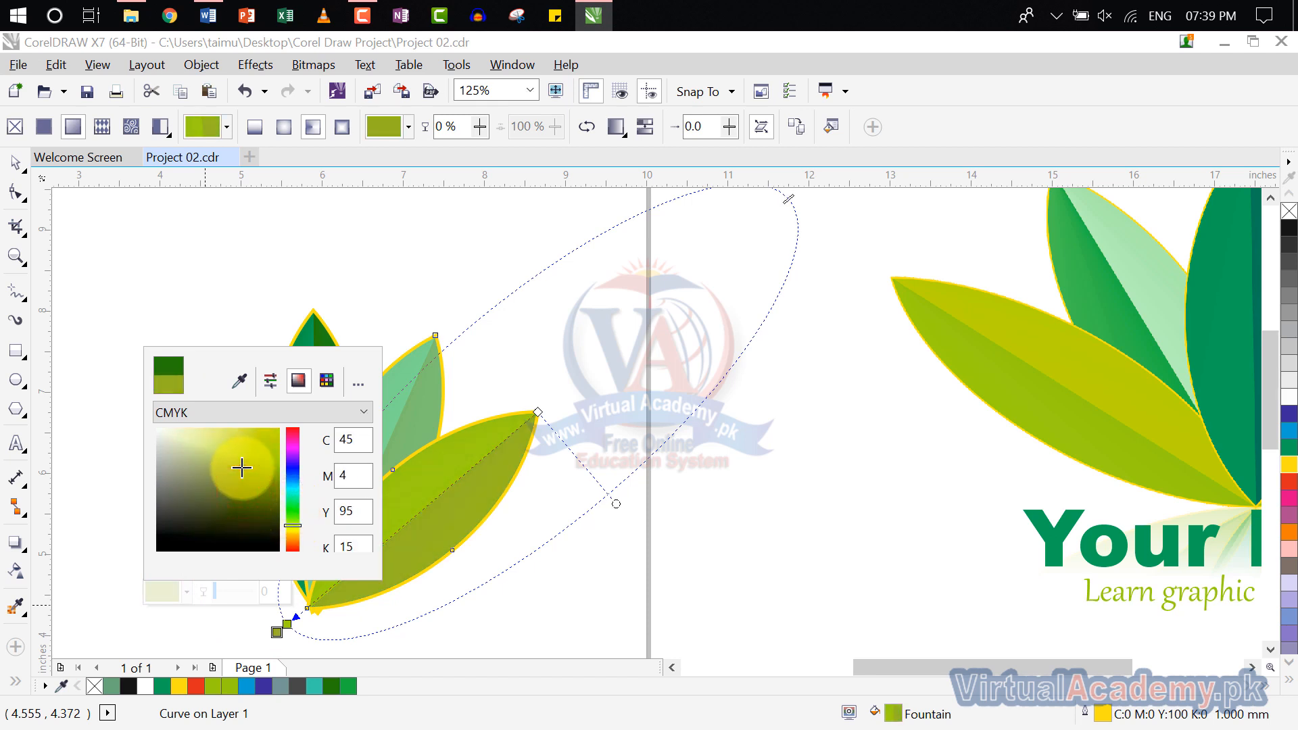
pyautogui.click(589, 350)
# Select the two tilted leaves together and add a horizontally mirrored copy of them on the opposite side of the upright leaf.
pyautogui.click(17, 162)
pyautogui.click(262, 259)
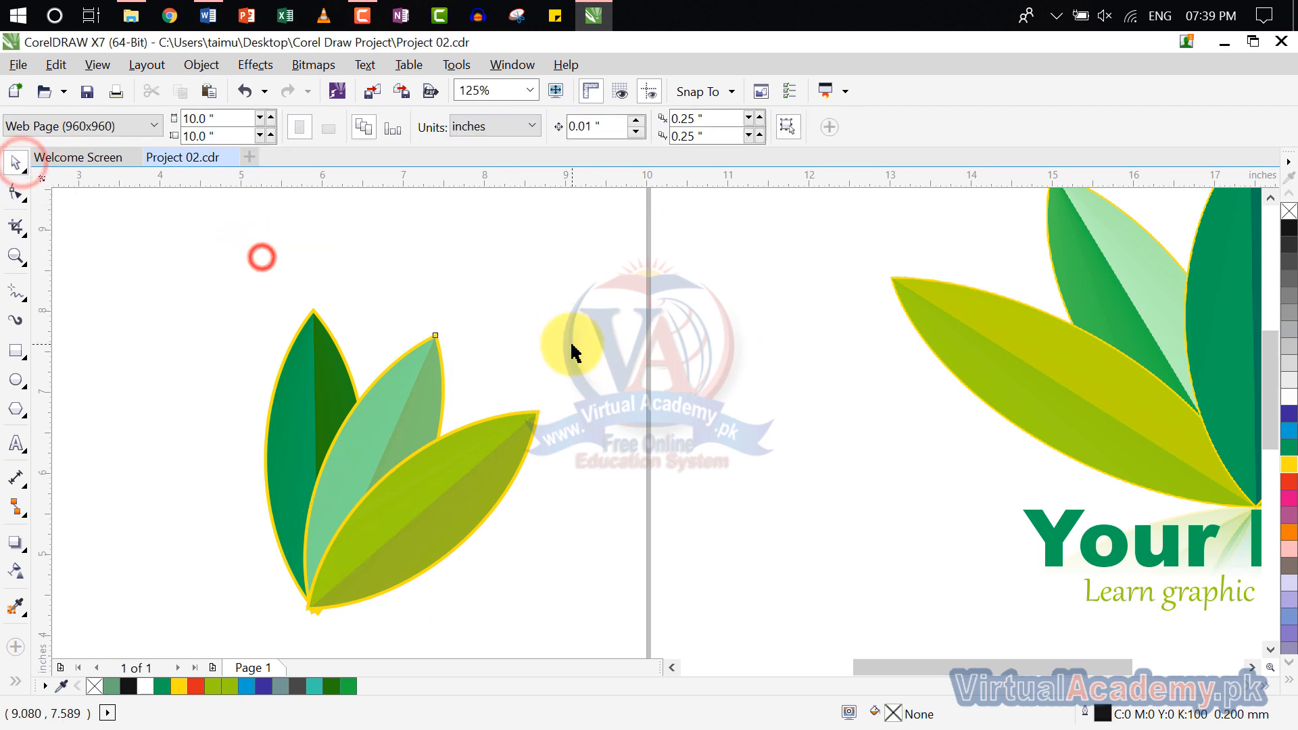
pyautogui.scroll(-2, 561, 352)
pyautogui.moveTo(559, 346); pyautogui.dragTo(462, 489)
pyautogui.moveTo(593, 328); pyautogui.dragTo(440, 516)
pyautogui.moveTo(590, 296); pyautogui.dragTo(432, 520)
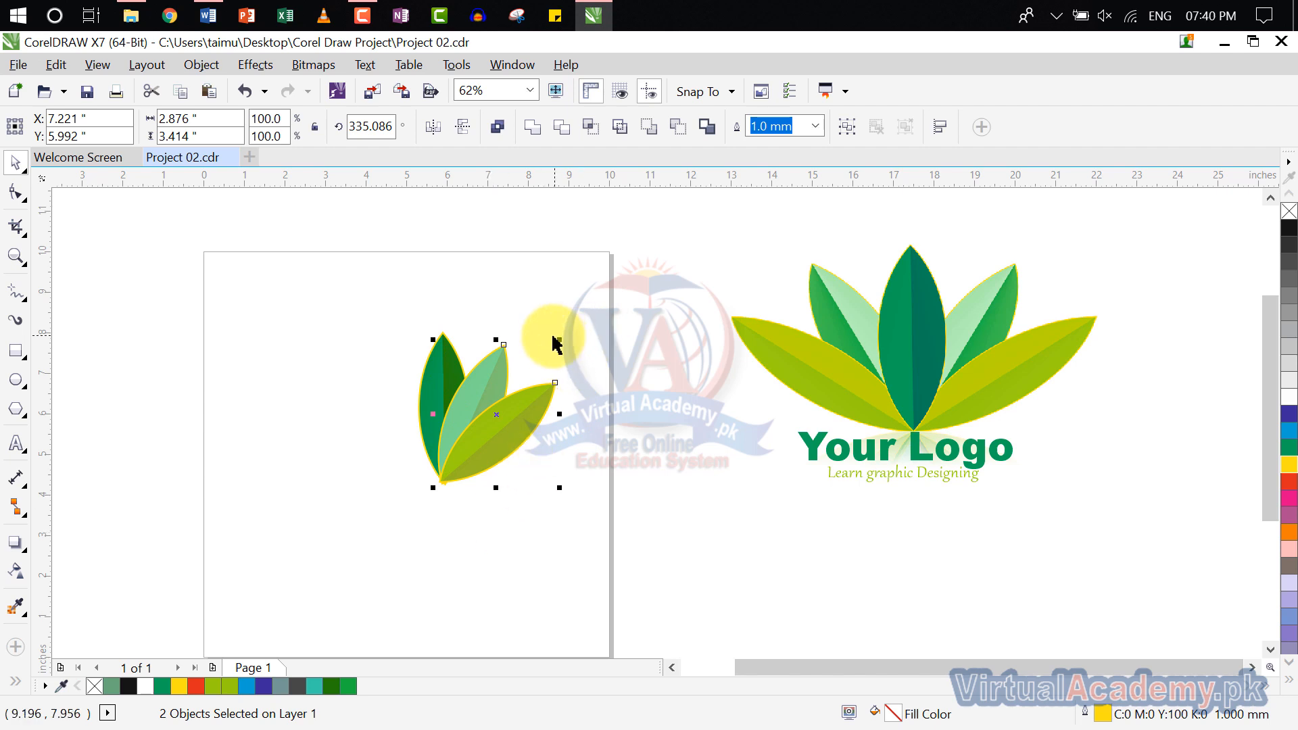
pyautogui.moveTo(560, 339); pyautogui.dragTo(377, 360)
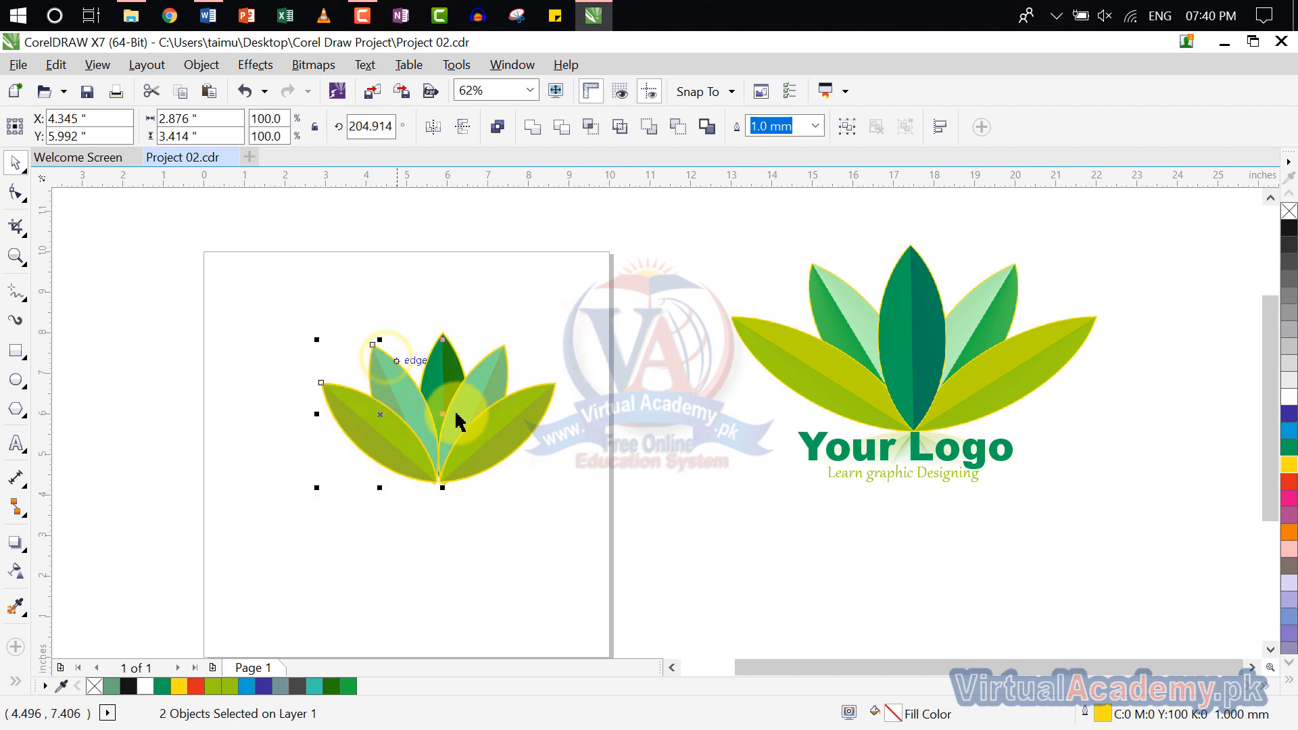
pyautogui.click(524, 533)
# Bring the upright dark green centre leaf in front of all the other leaves.
pyautogui.scroll(9, 475, 505)
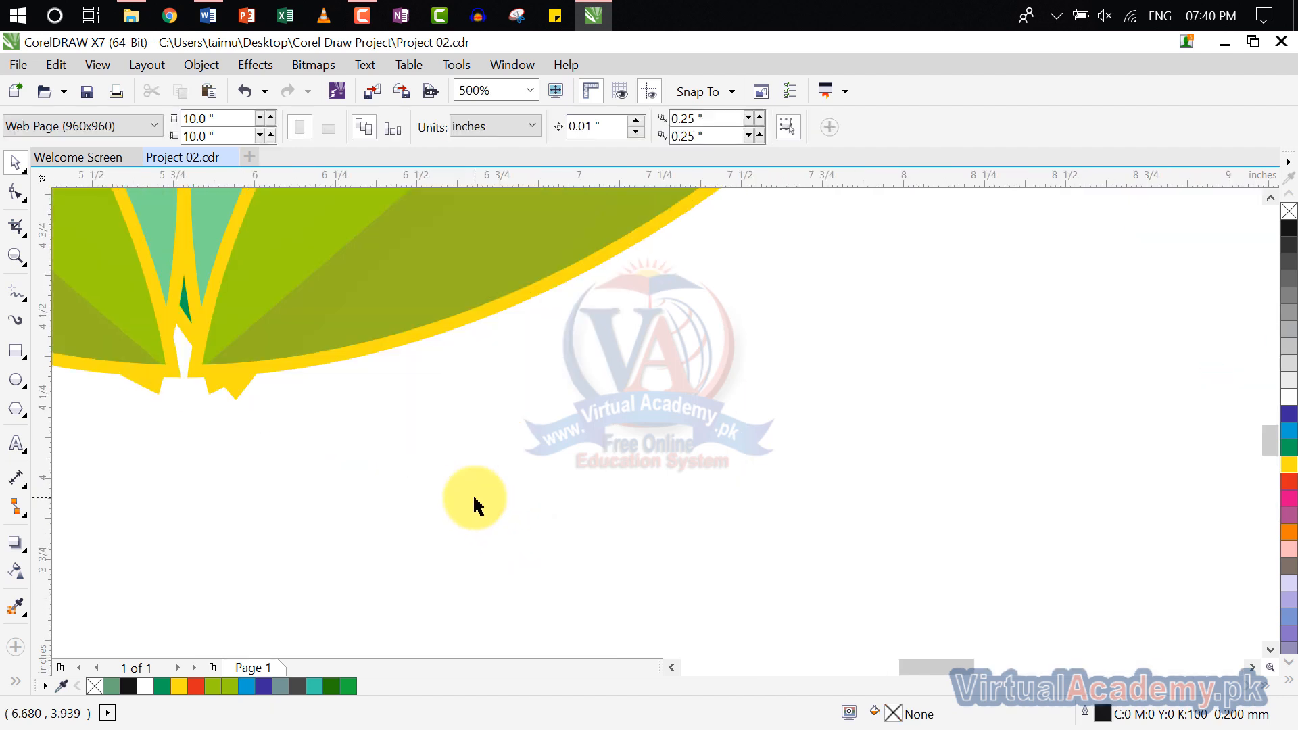
pyautogui.scroll(-3, 475, 506)
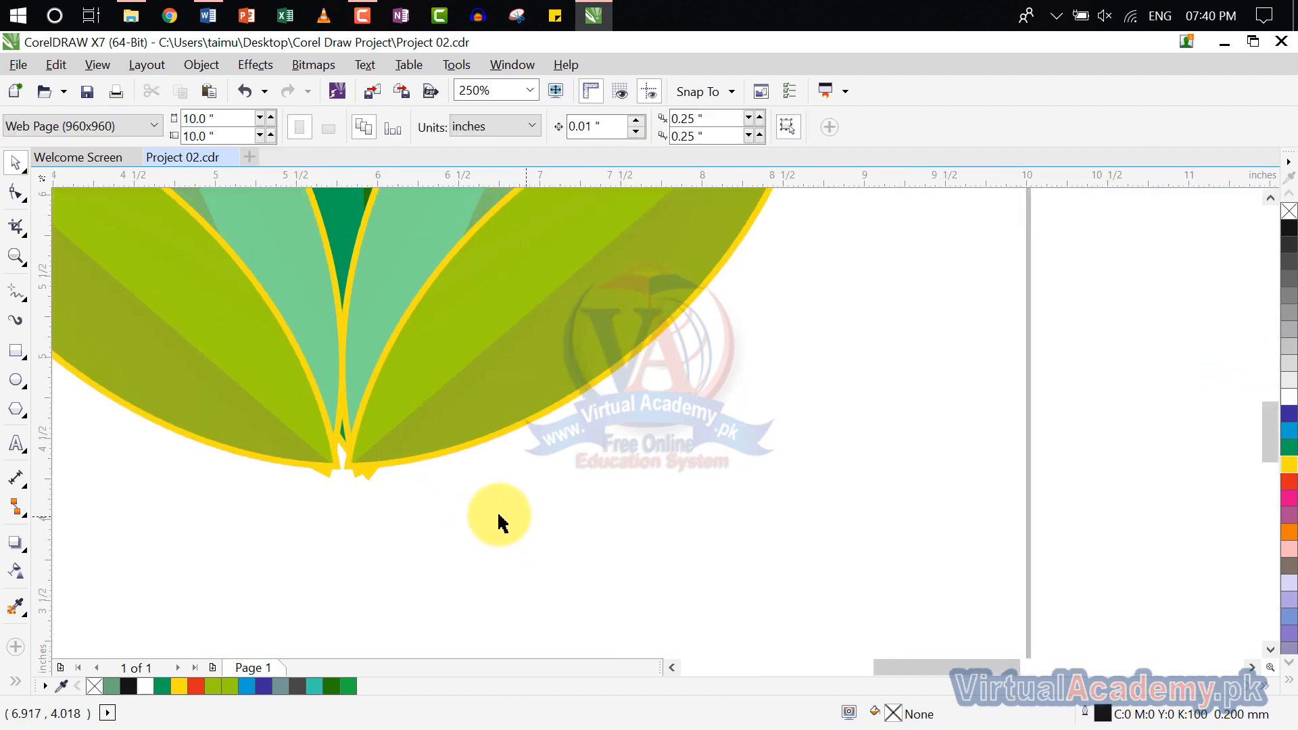
pyautogui.scroll(-3, 408, 478)
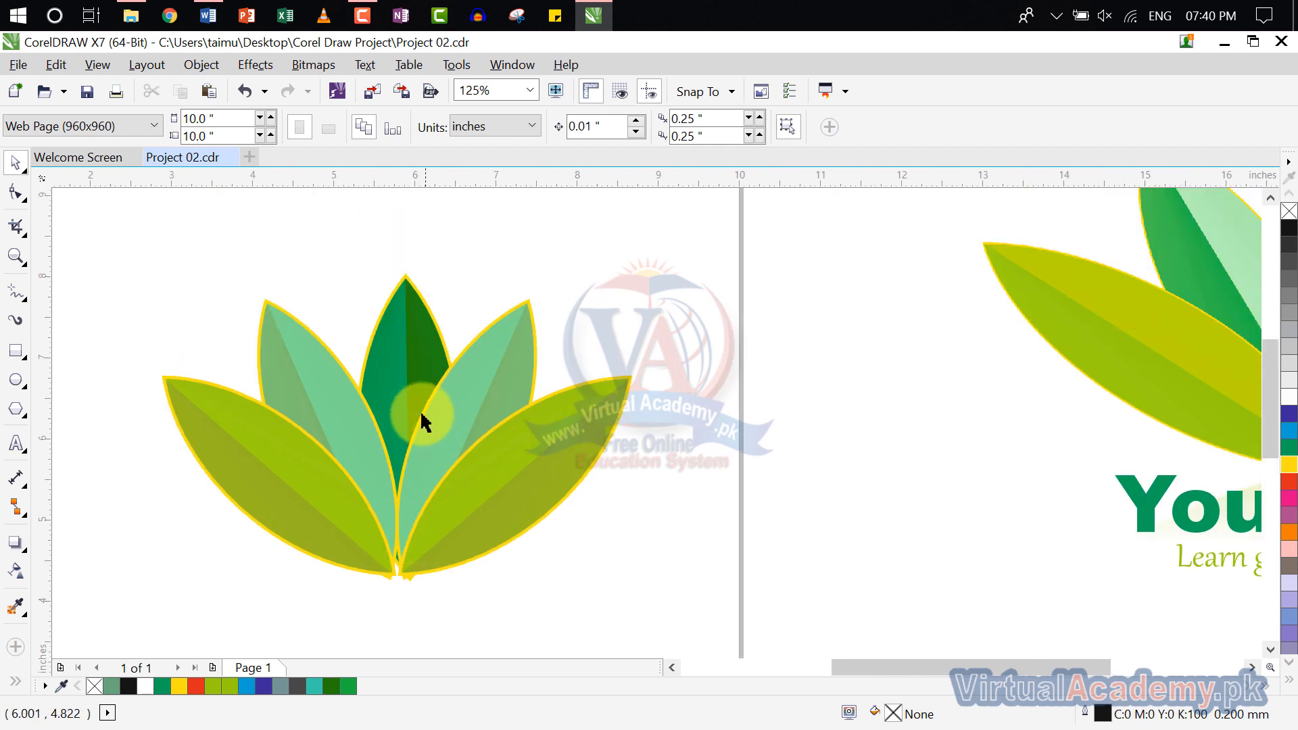
pyautogui.click(408, 359)
pyautogui.rightClick(409, 357)
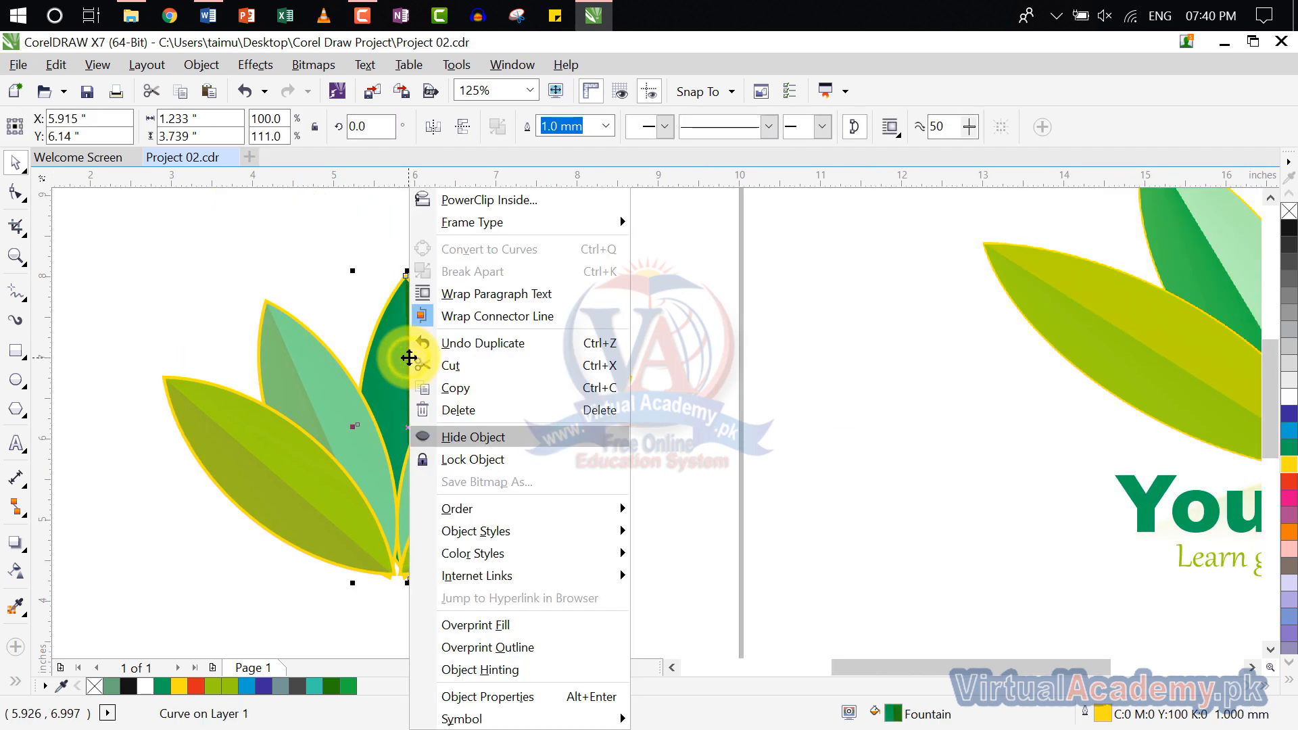
pyautogui.moveTo(541, 512)
pyautogui.click(718, 515)
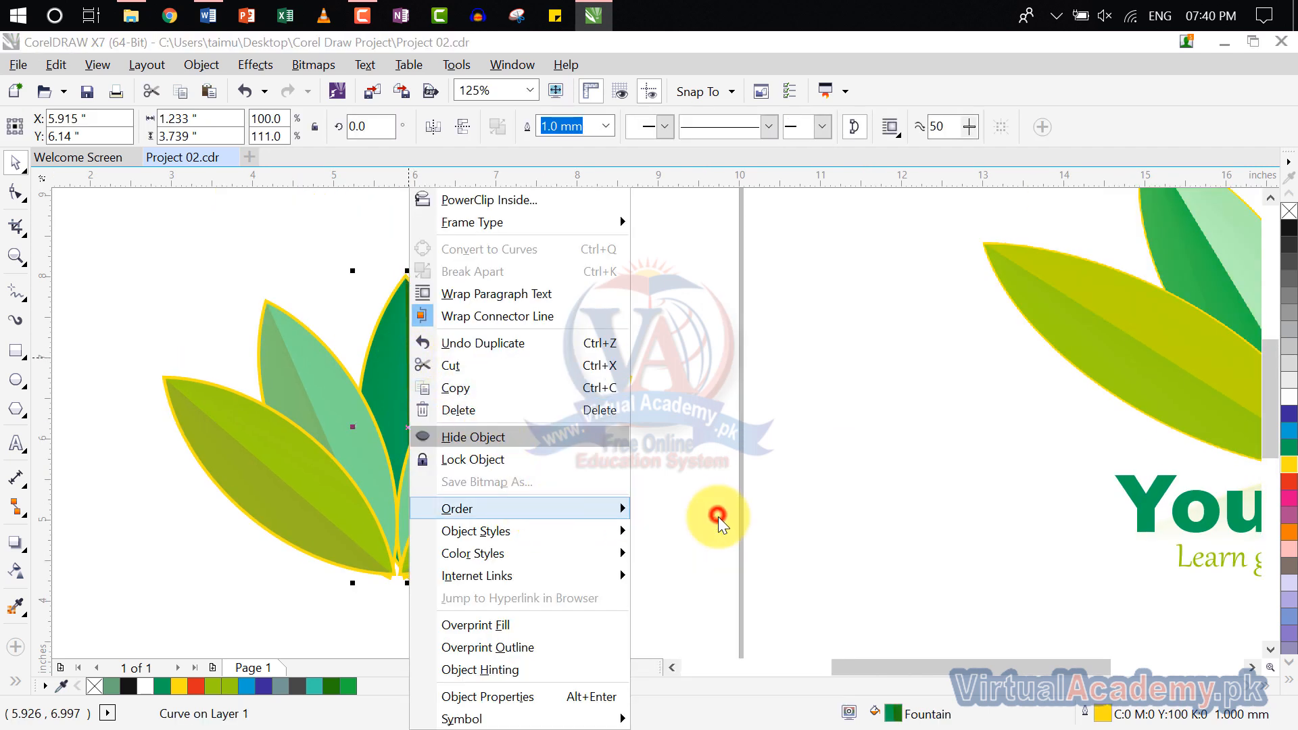
pyautogui.click(722, 496)
# Move the left-hand leaves so their bottom tips meet the bottom tip of the upright centre leaf.
pyautogui.scroll(8, 399, 580)
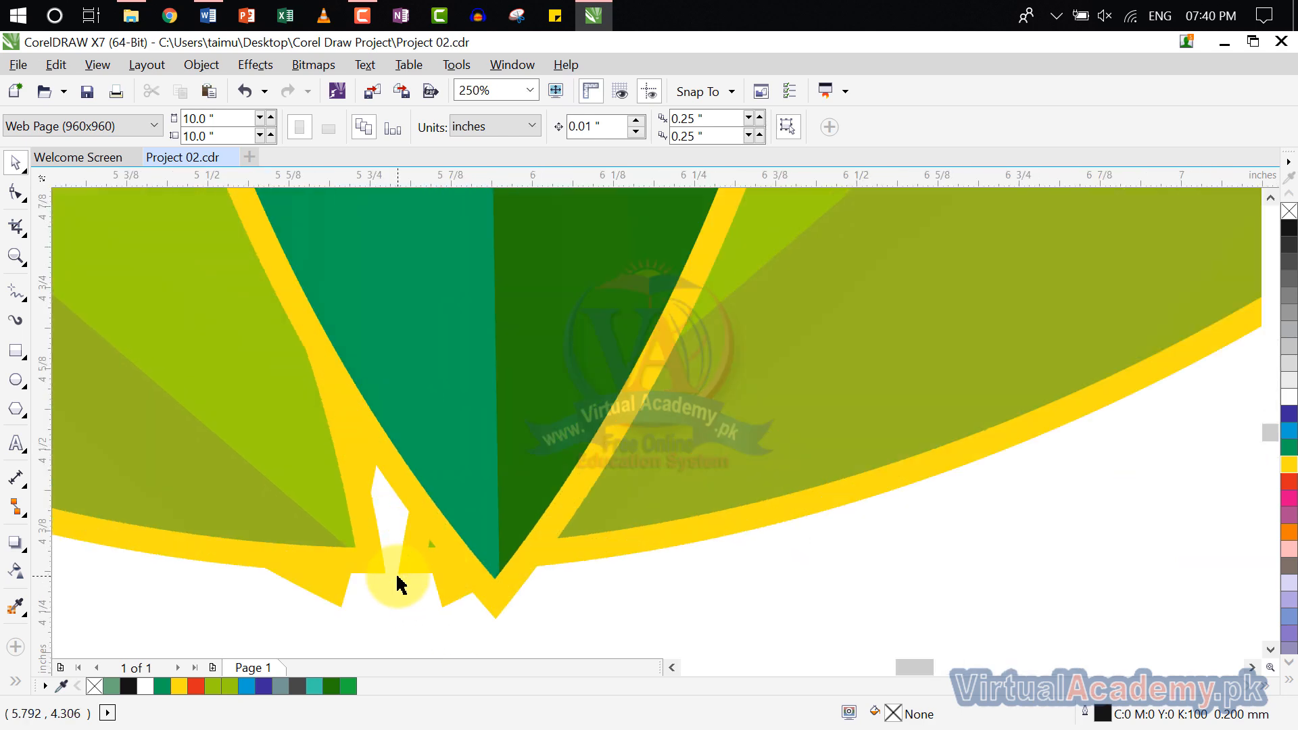
pyautogui.click(489, 544)
pyautogui.click(362, 539)
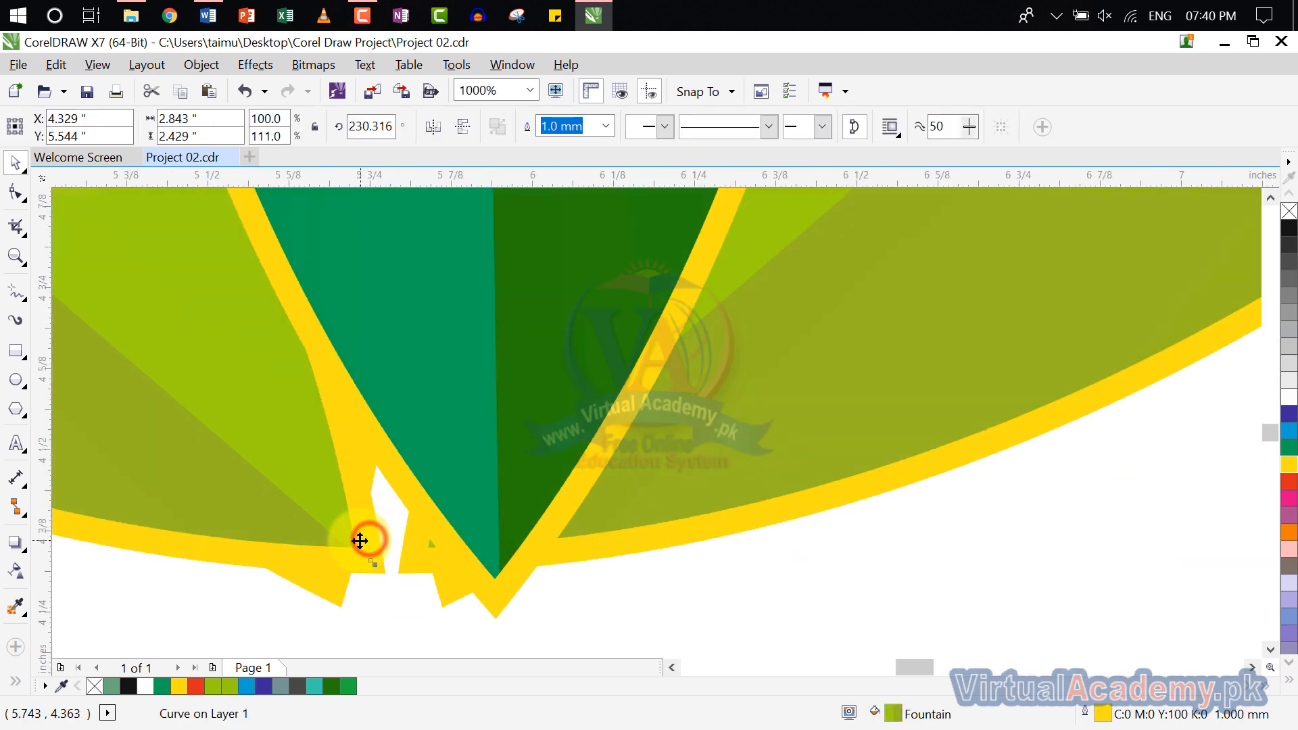
pyautogui.scroll(-8, 358, 537)
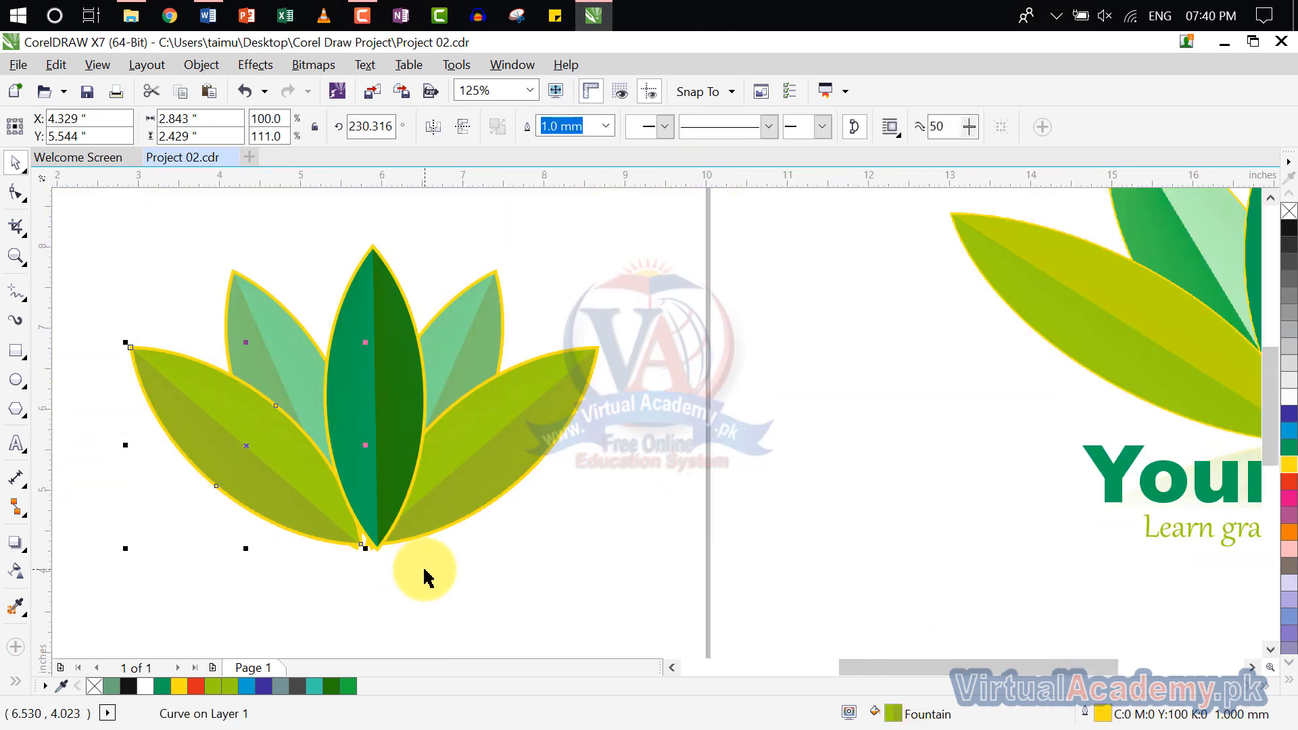
pyautogui.click(459, 473)
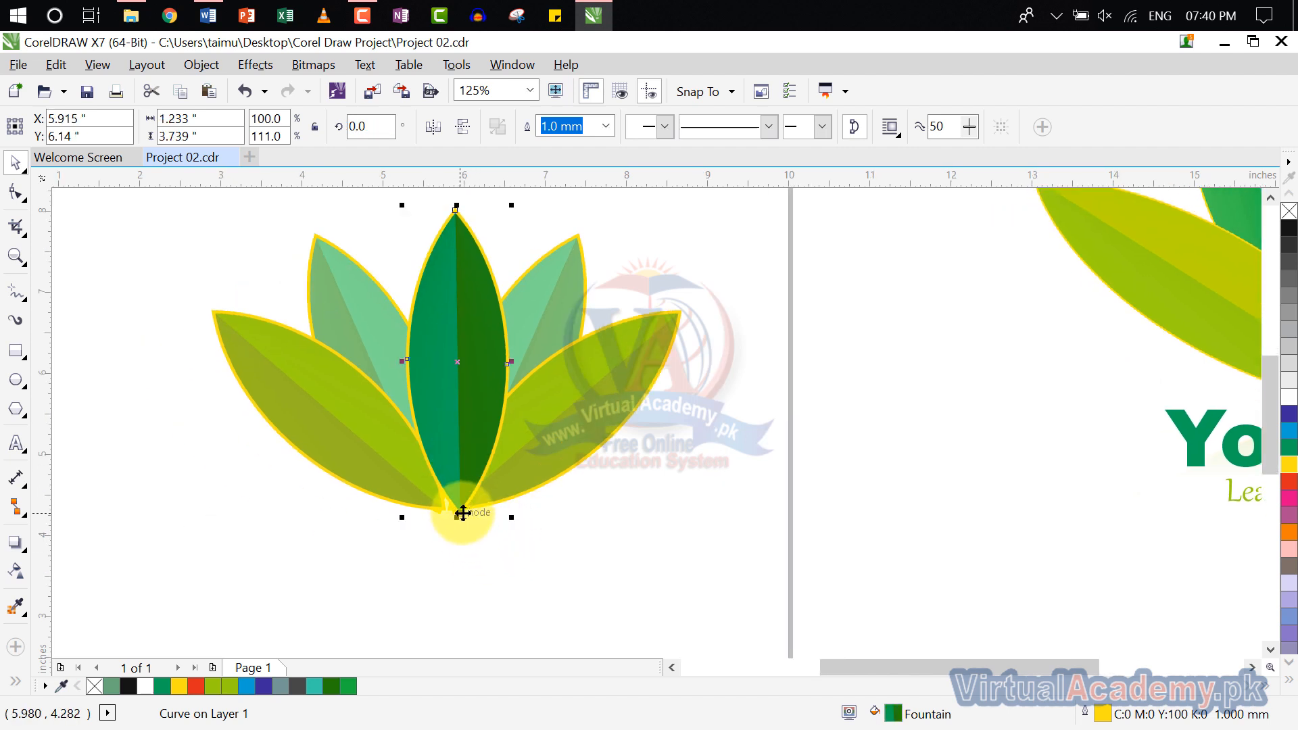
pyautogui.scroll(5, 458, 514)
pyautogui.scroll(-2, 458, 534)
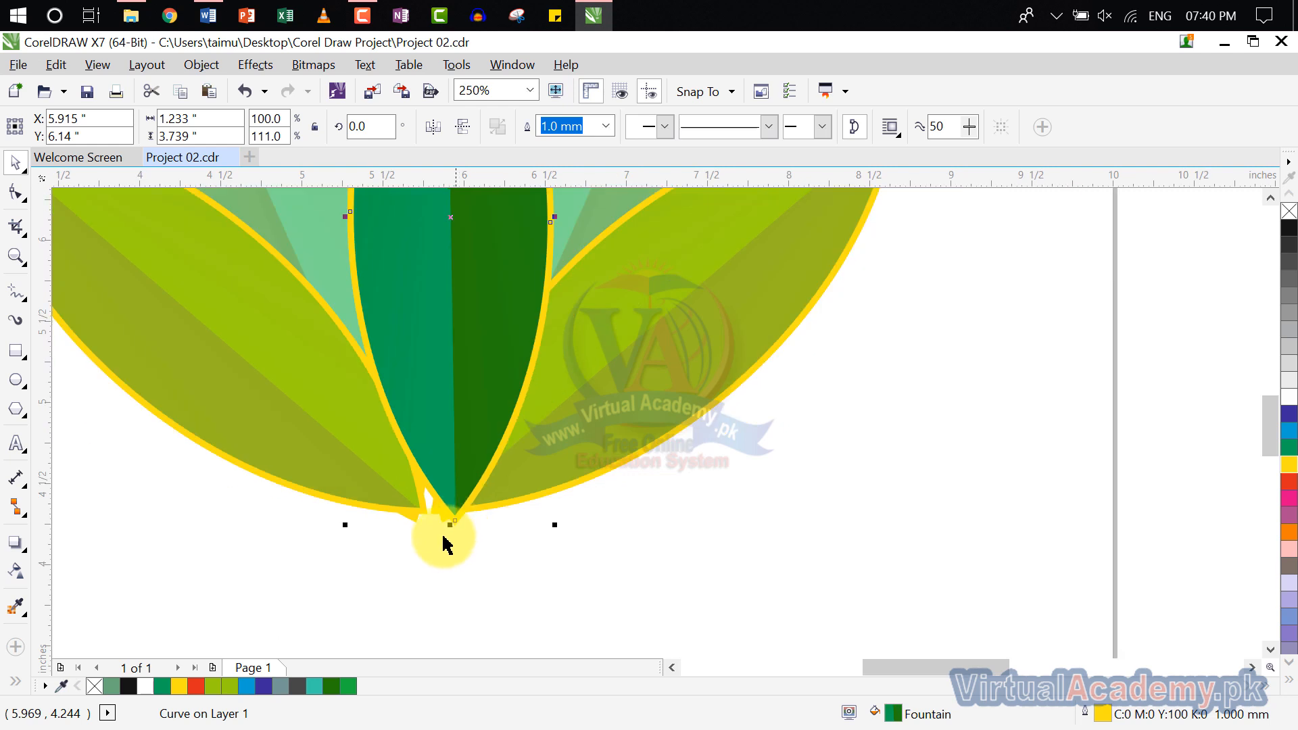
pyautogui.click(410, 502)
pyautogui.moveTo(410, 501); pyautogui.dragTo(433, 514)
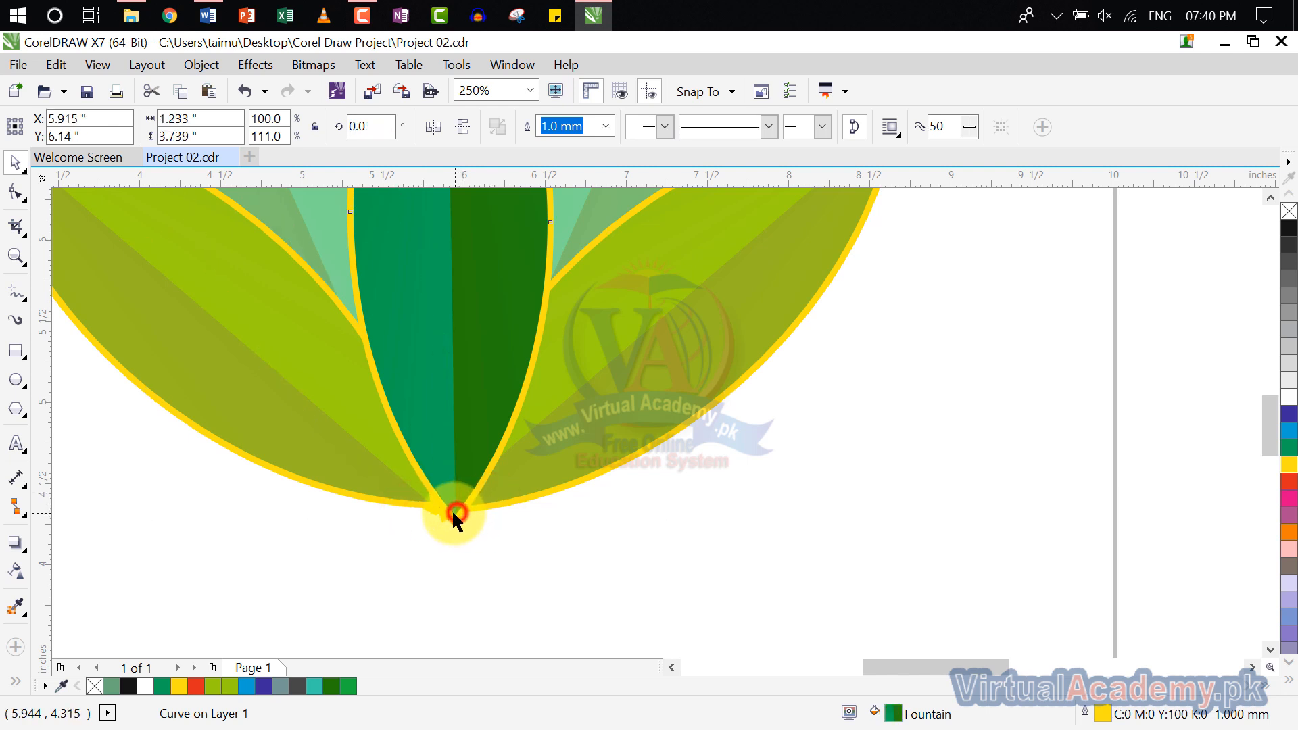
pyautogui.moveTo(454, 517); pyautogui.dragTo(456, 517)
pyautogui.click(472, 533)
pyautogui.scroll(-4, 498, 549)
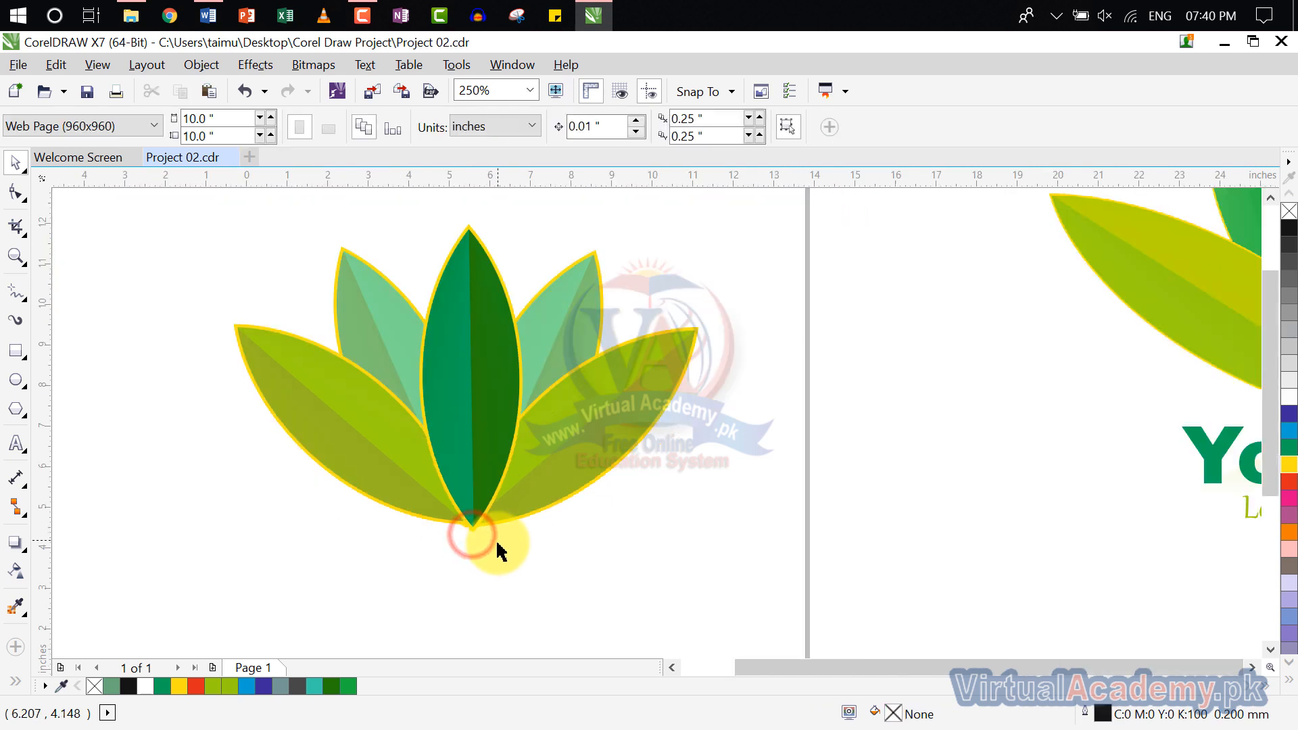
# Select all five leaves and group them into one object.
pyautogui.scroll(-3, 498, 549)
pyautogui.scroll(3, 502, 562)
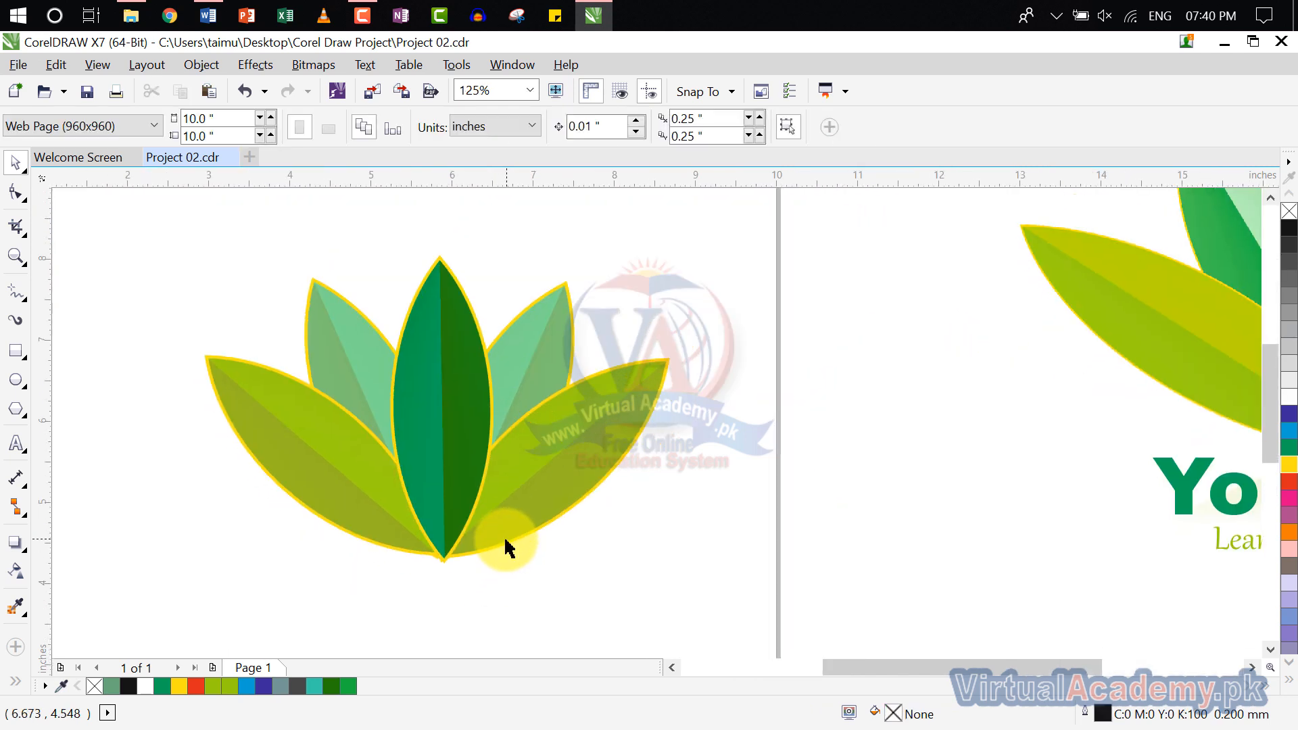
pyautogui.moveTo(718, 195); pyautogui.dragTo(153, 629)
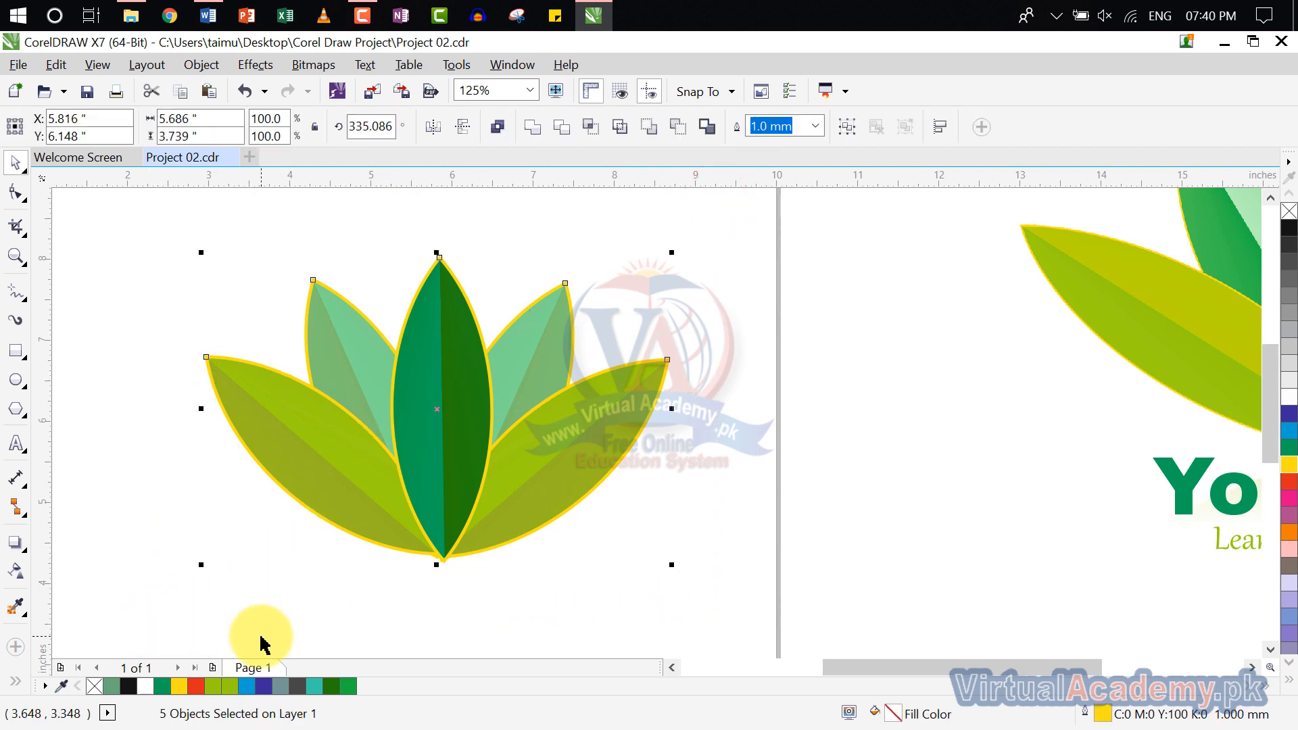
pyautogui.hotkey('ctrl', 'g')
# Add a vertically mirrored copy of the leaf group directly below the original as its reflection.
pyautogui.scroll(-3, 487, 376)
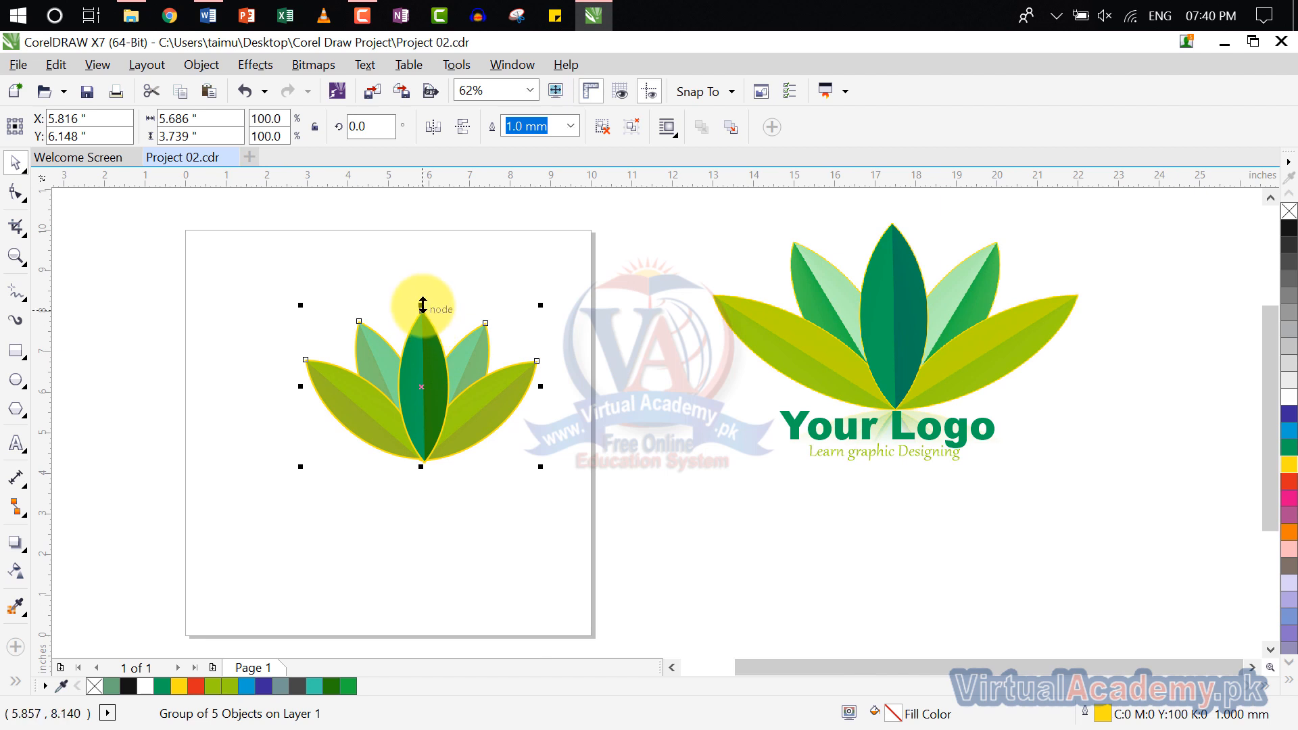
pyautogui.moveTo(422, 305); pyautogui.dragTo(436, 574)
pyautogui.hotkey('ctrl', 'z')
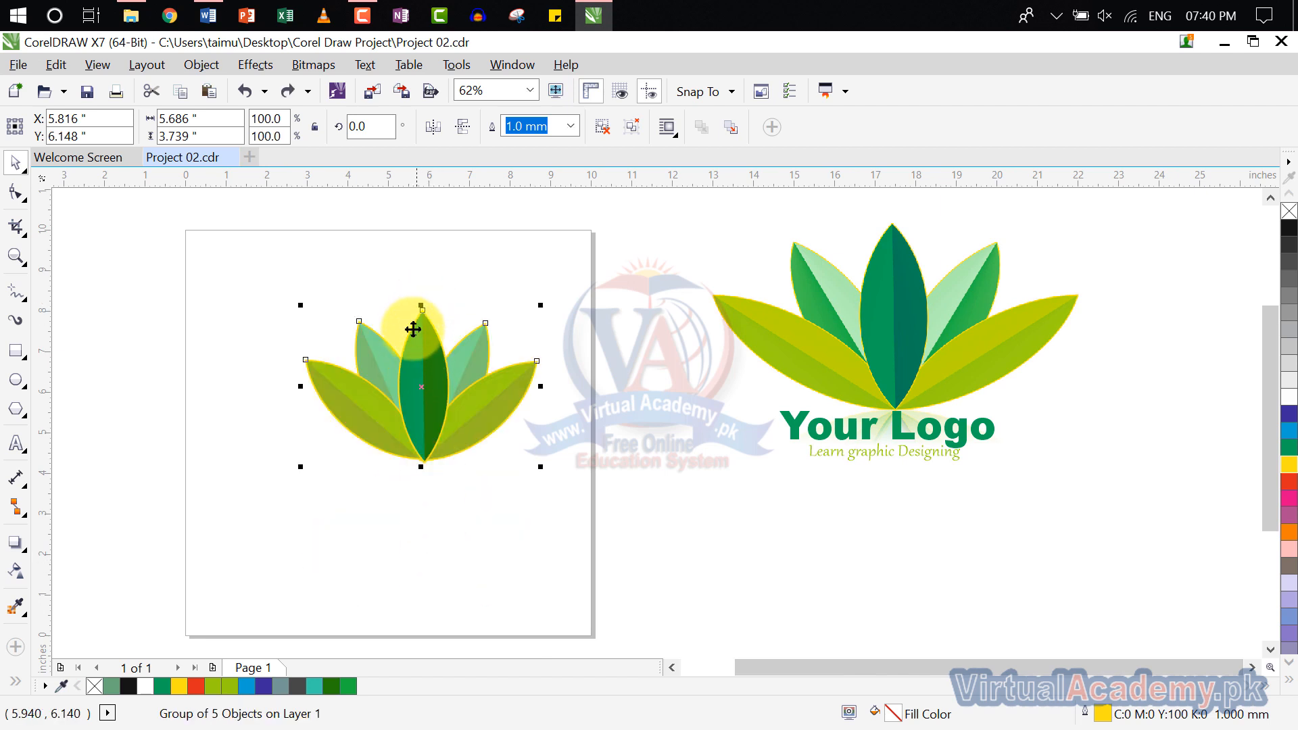
pyautogui.moveTo(424, 305); pyautogui.dragTo(432, 542)
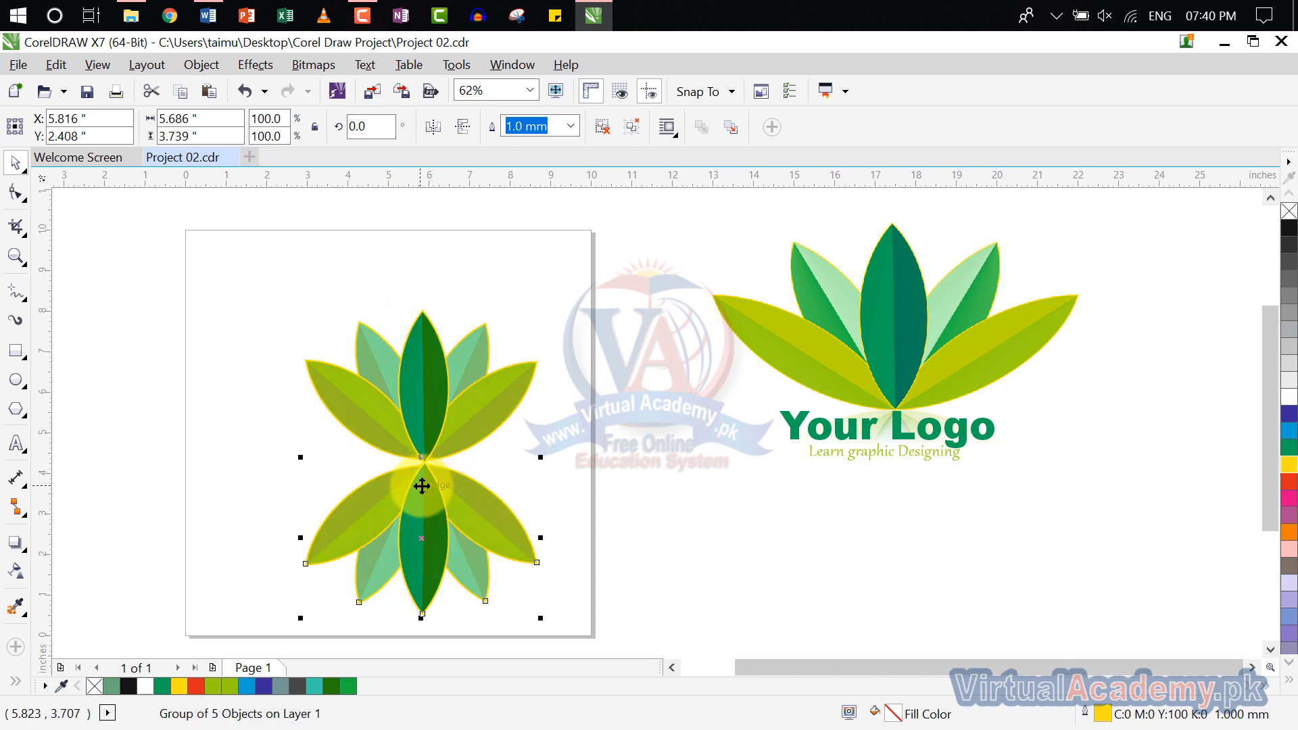
# Nudge the mirrored leaf group straight down 0.06 inches to separate it from the original leaves.
pyautogui.scroll(5, 436, 467)
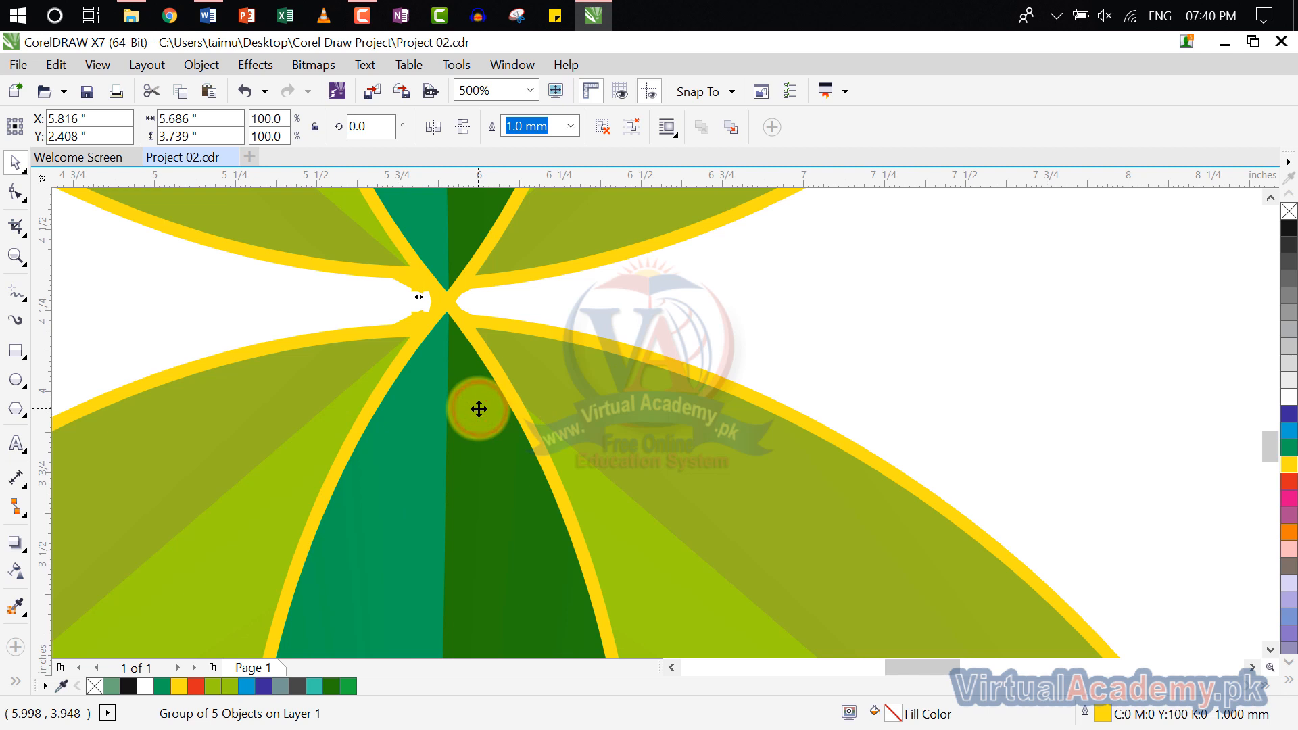
pyautogui.moveTo(443, 405); pyautogui.dragTo(443, 433)
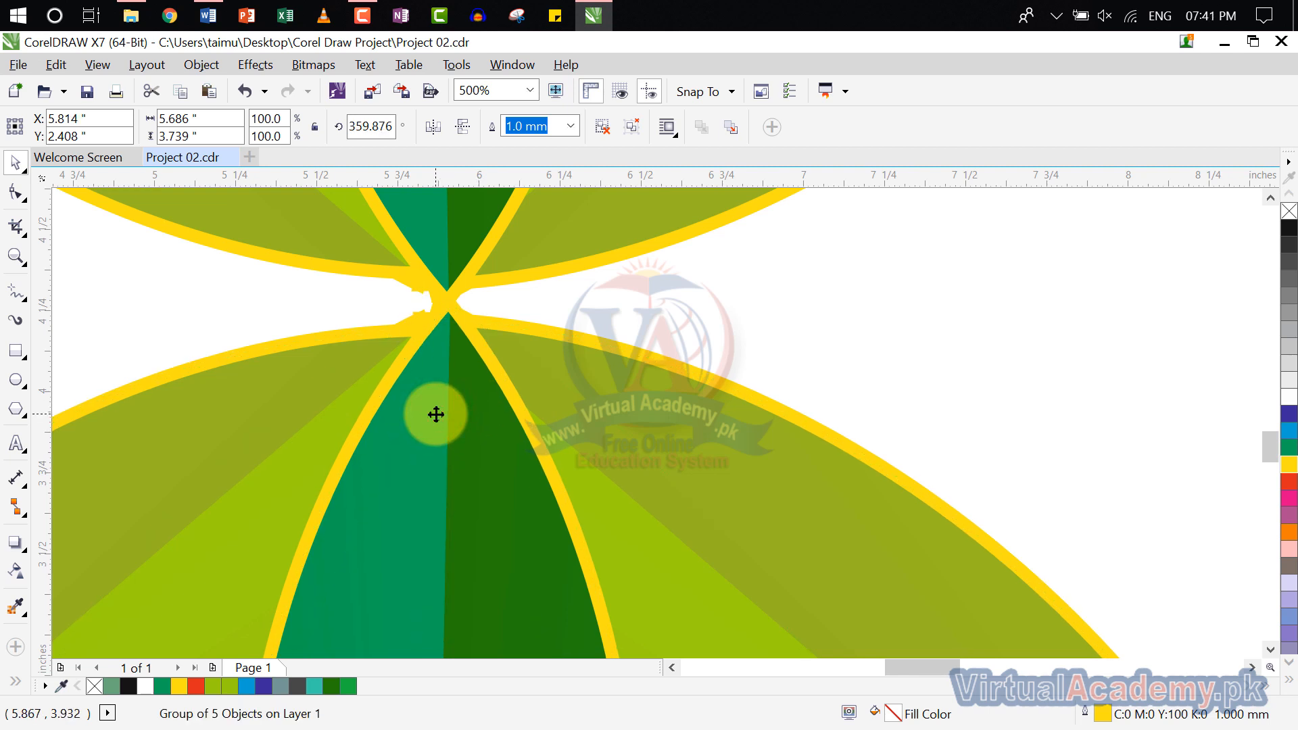
pyautogui.hotkey('ctrl', 'z')
pyautogui.click(770, 322)
pyautogui.click(519, 425)
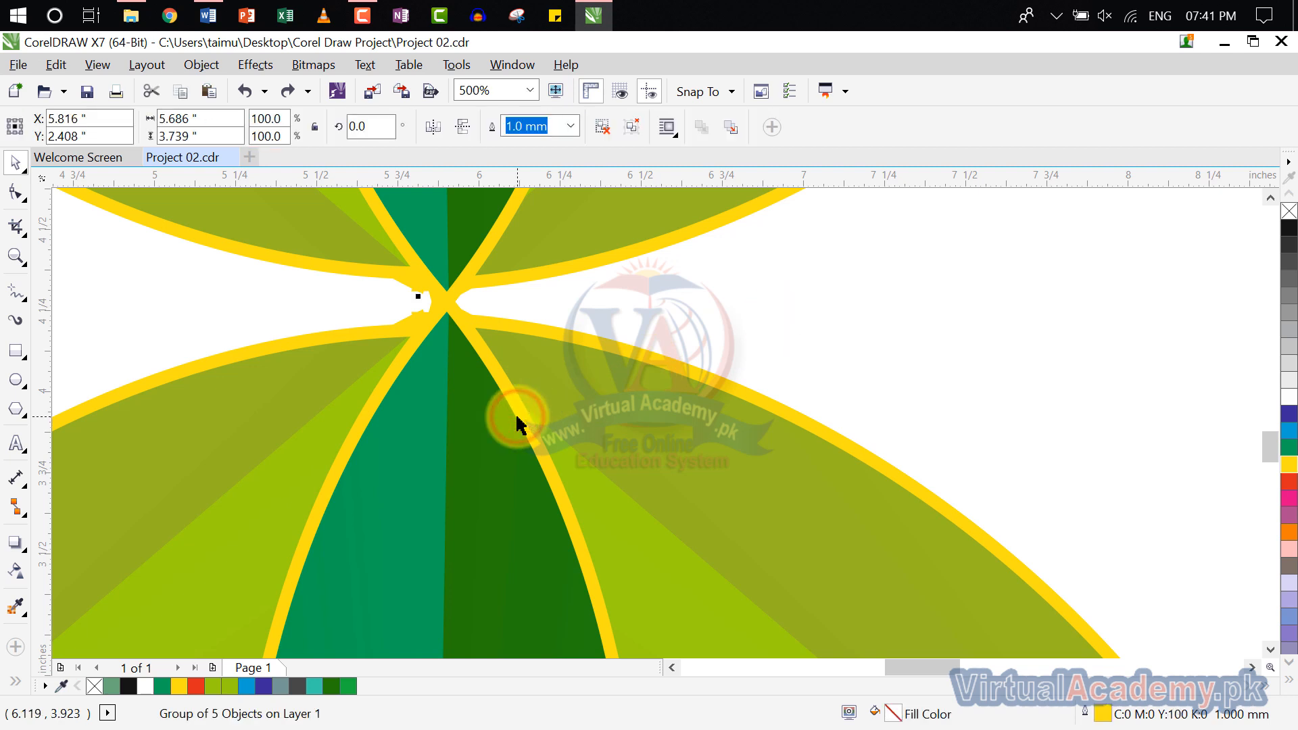
pyautogui.press('Down')
pyautogui.press('Down')
pyautogui.press('Down')
pyautogui.press('Down')
pyautogui.press('Down')
pyautogui.press('Down')
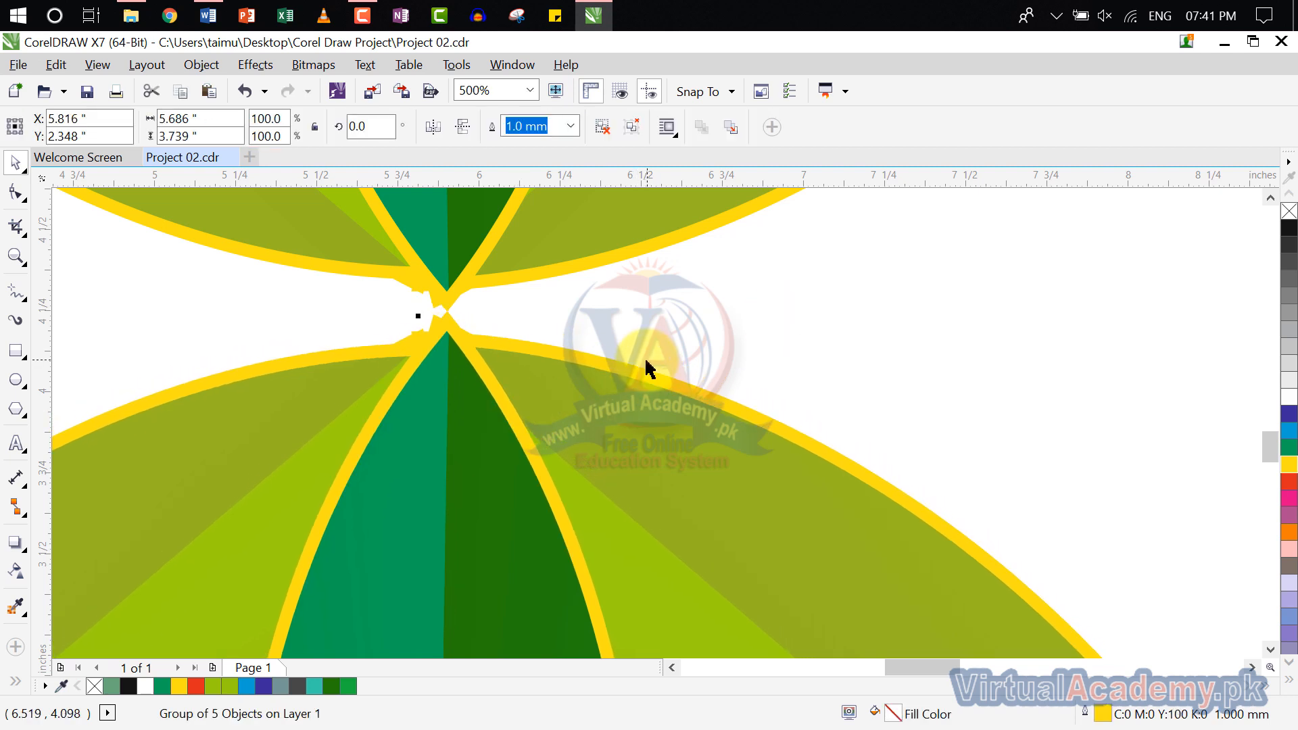
# Bring the mirrored leaf group slightly back up to a Y position of 2.388 inches.
pyautogui.scroll(-3, 646, 371)
pyautogui.scroll(-2, 643, 384)
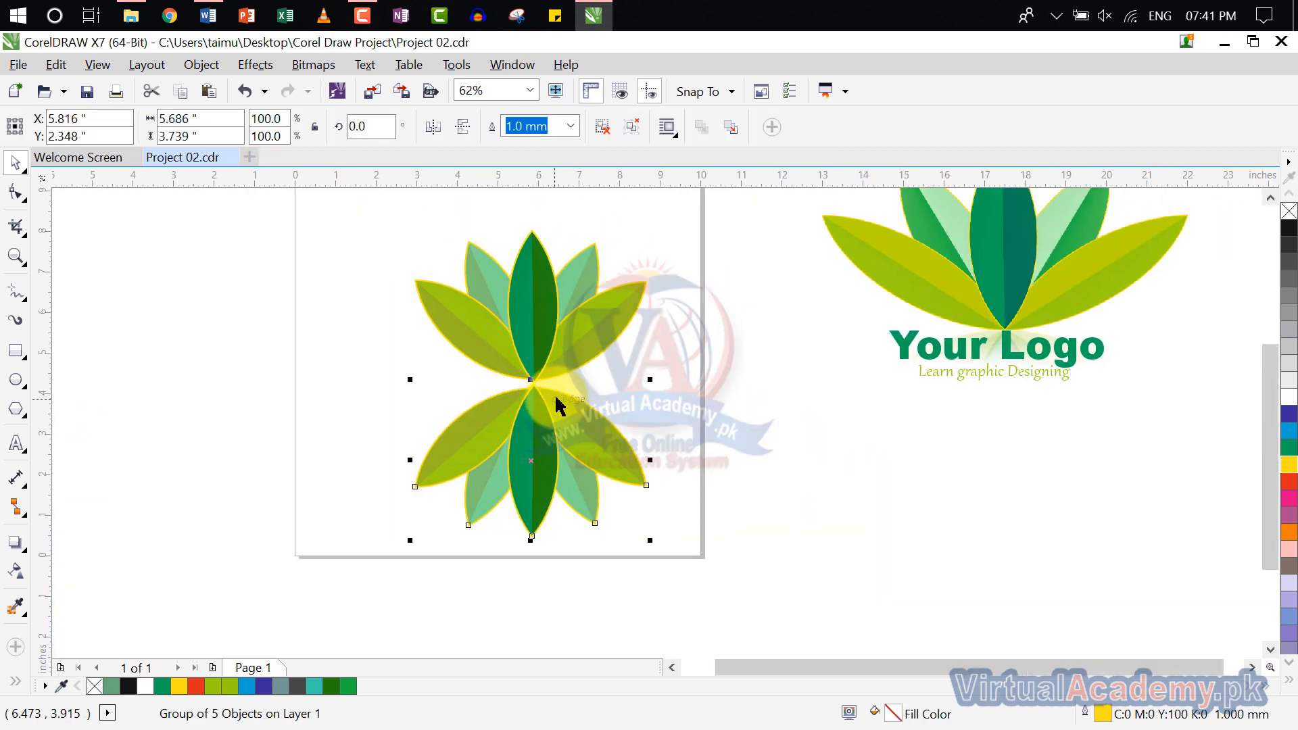
pyautogui.click(528, 421)
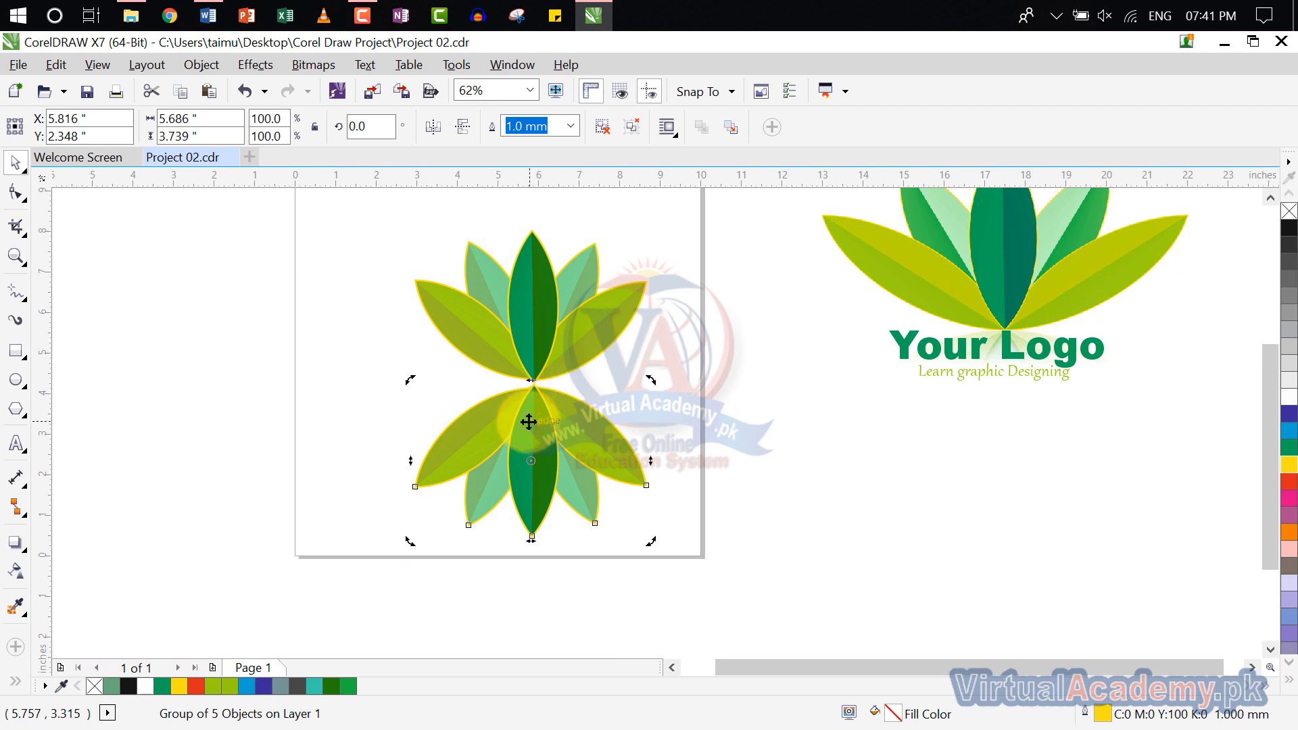
pyautogui.moveTo(528, 421); pyautogui.dragTo(527, 421)
pyautogui.click(528, 421)
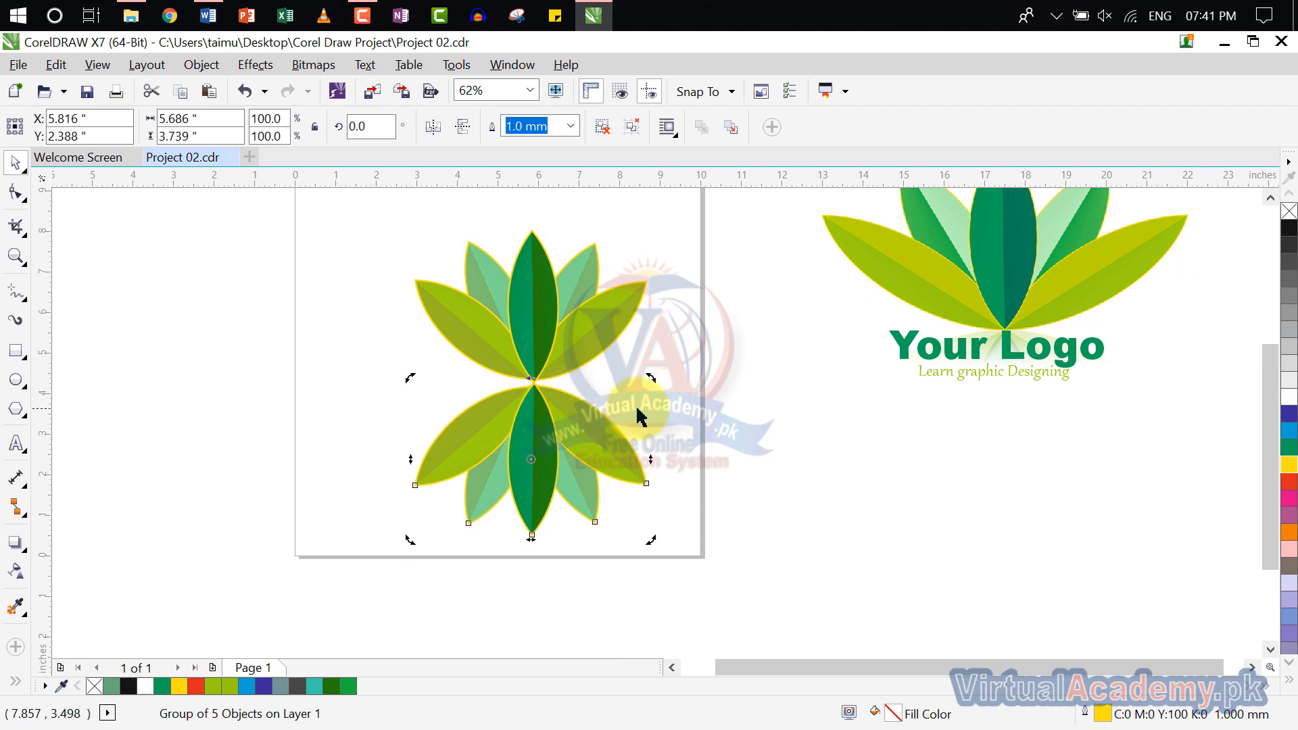
# Apply a linear fountain transparency to the mirrored group, running downward from the original centre leaf to about the middle of the reflection.
pyautogui.click(17, 573)
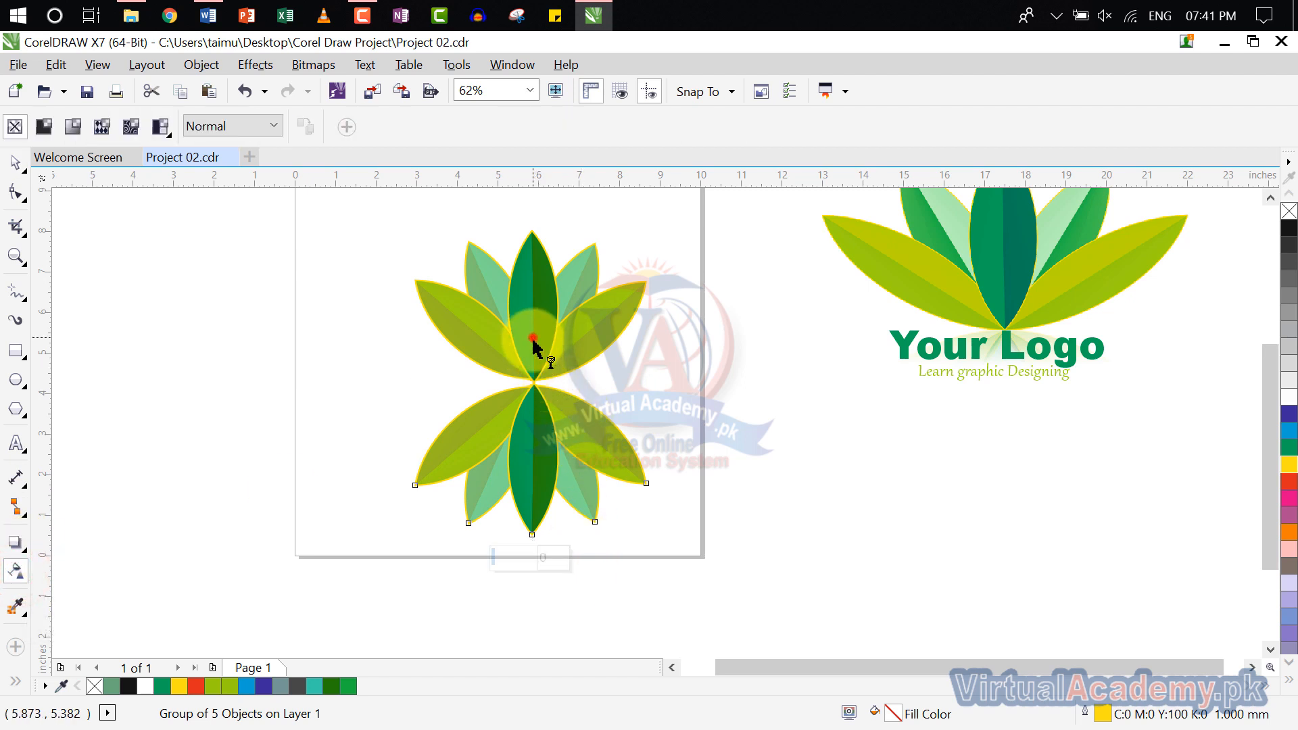
pyautogui.moveTo(533, 340); pyautogui.dragTo(533, 478)
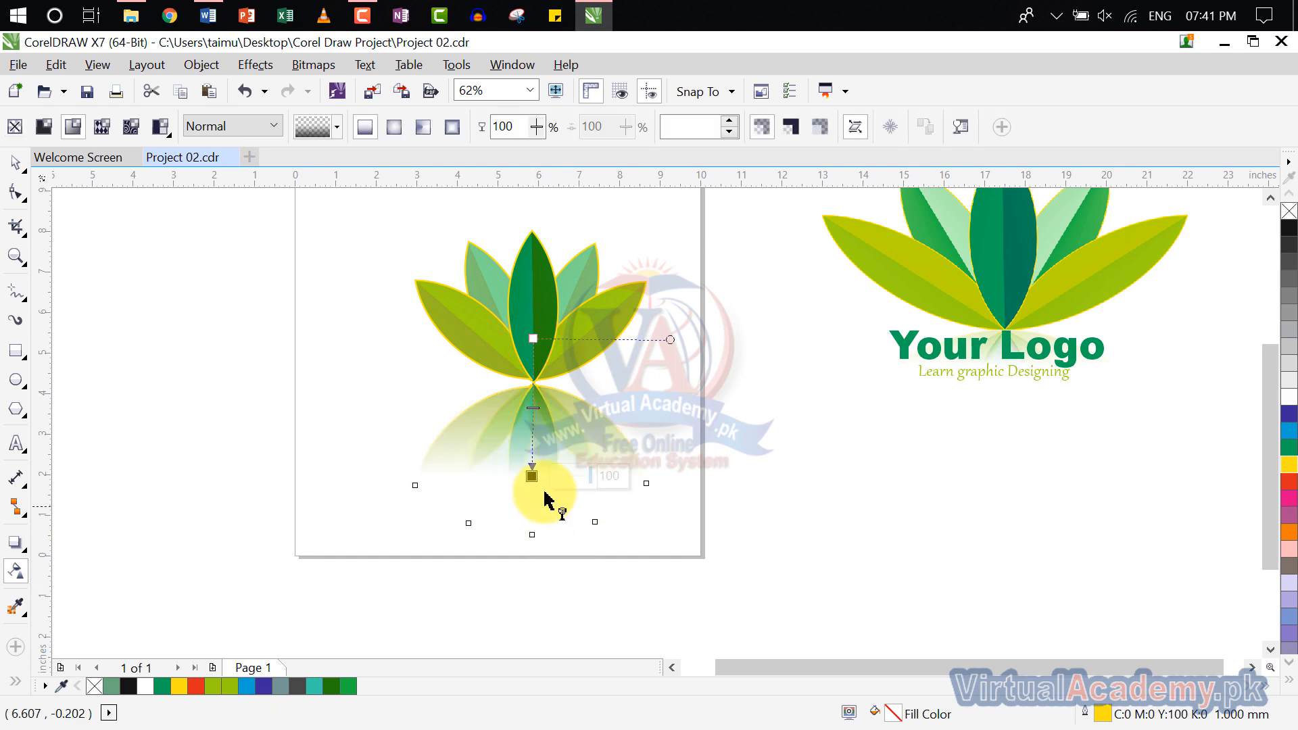
pyautogui.click(538, 483)
# Shorten the transparency gradient so the reflection fades out close below the leaf tips, and deselect the reflection.
pyautogui.scroll(2, 538, 473)
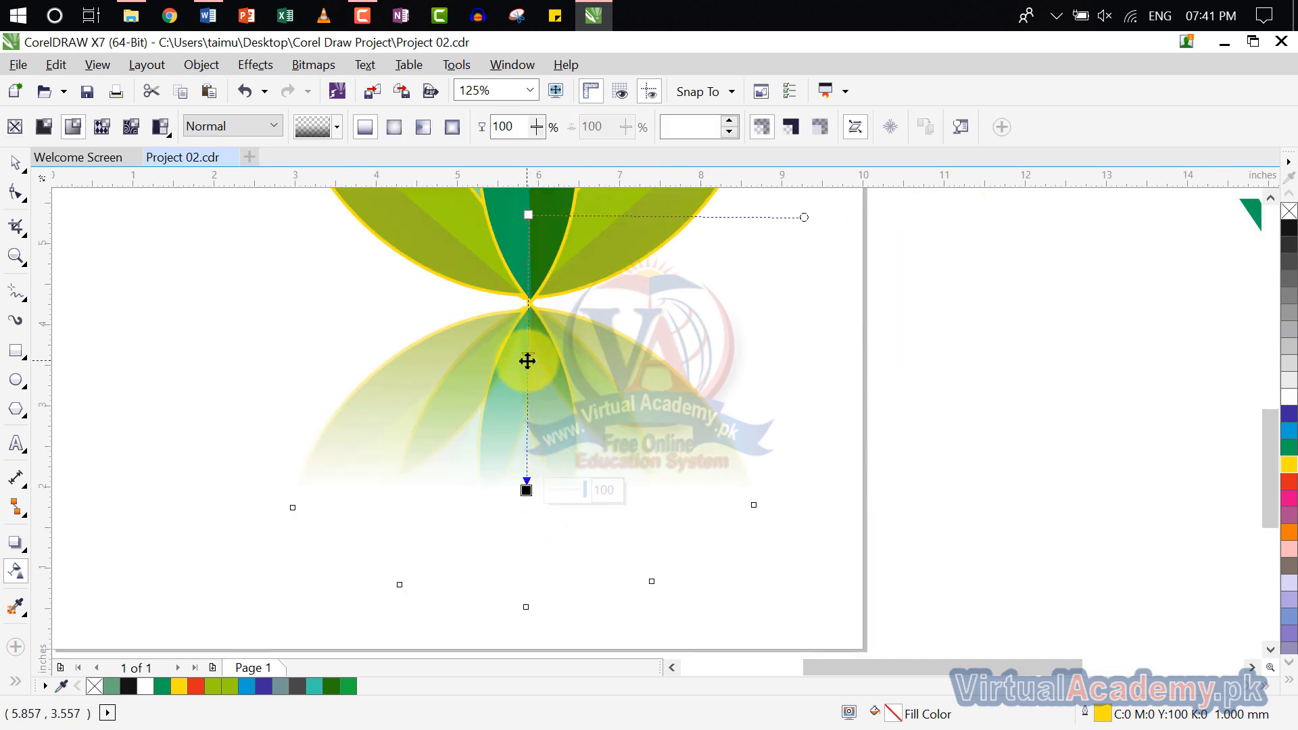
pyautogui.moveTo(530, 351); pyautogui.dragTo(529, 276)
pyautogui.click(527, 487)
pyautogui.moveTo(526, 482); pyautogui.dragTo(523, 392)
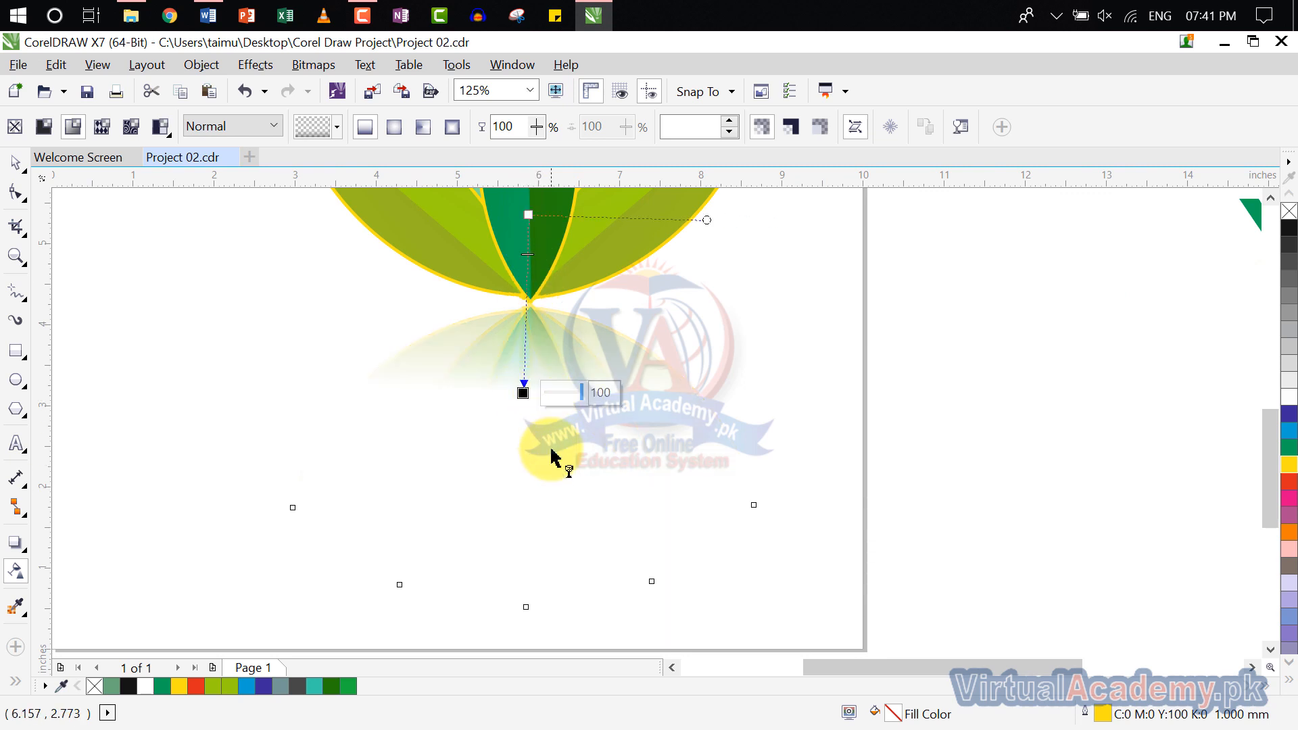
pyautogui.scroll(-3, 553, 440)
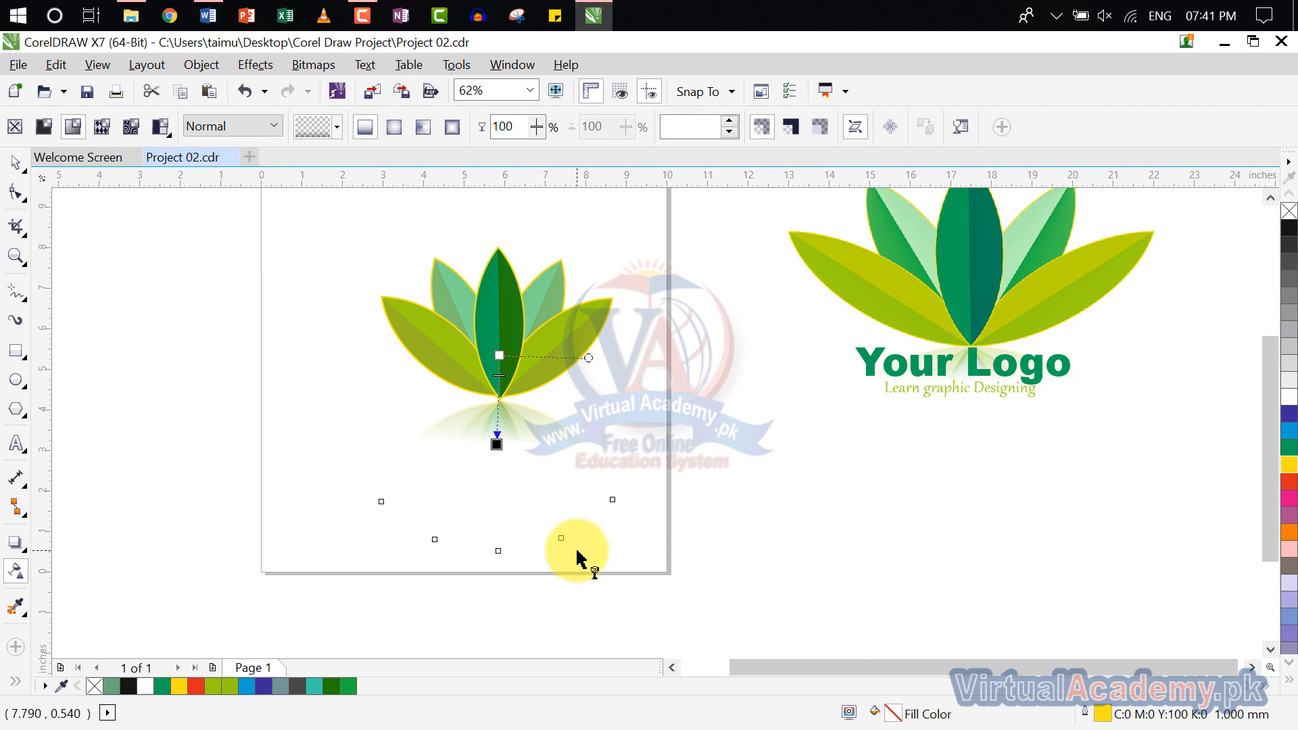
pyautogui.click(498, 428)
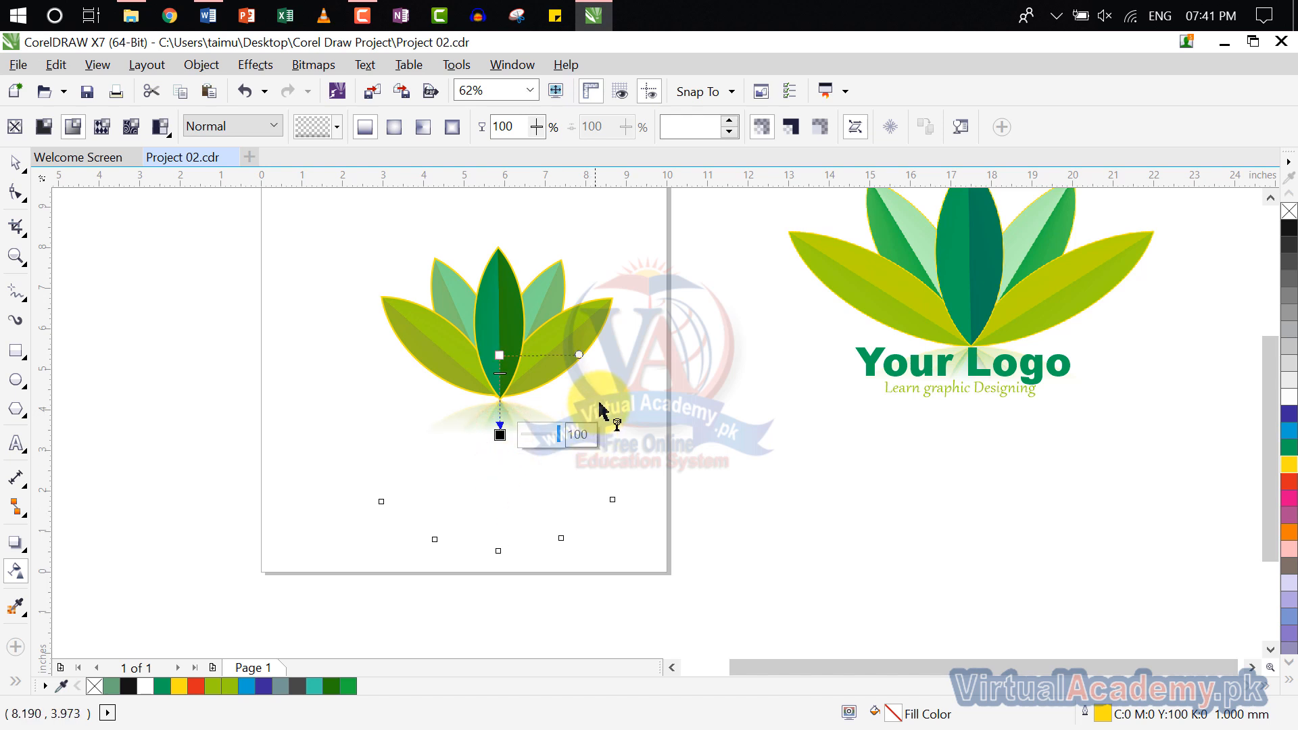
pyautogui.click(15, 162)
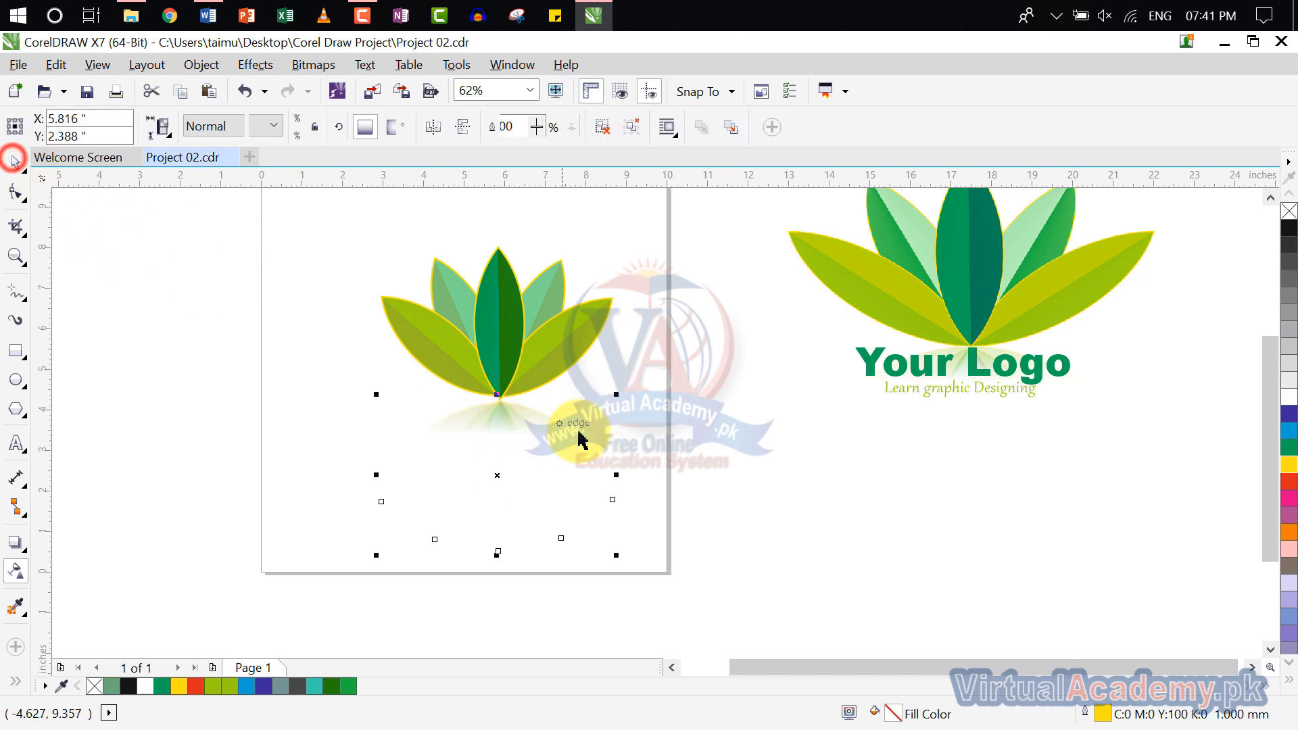
pyautogui.click(630, 358)
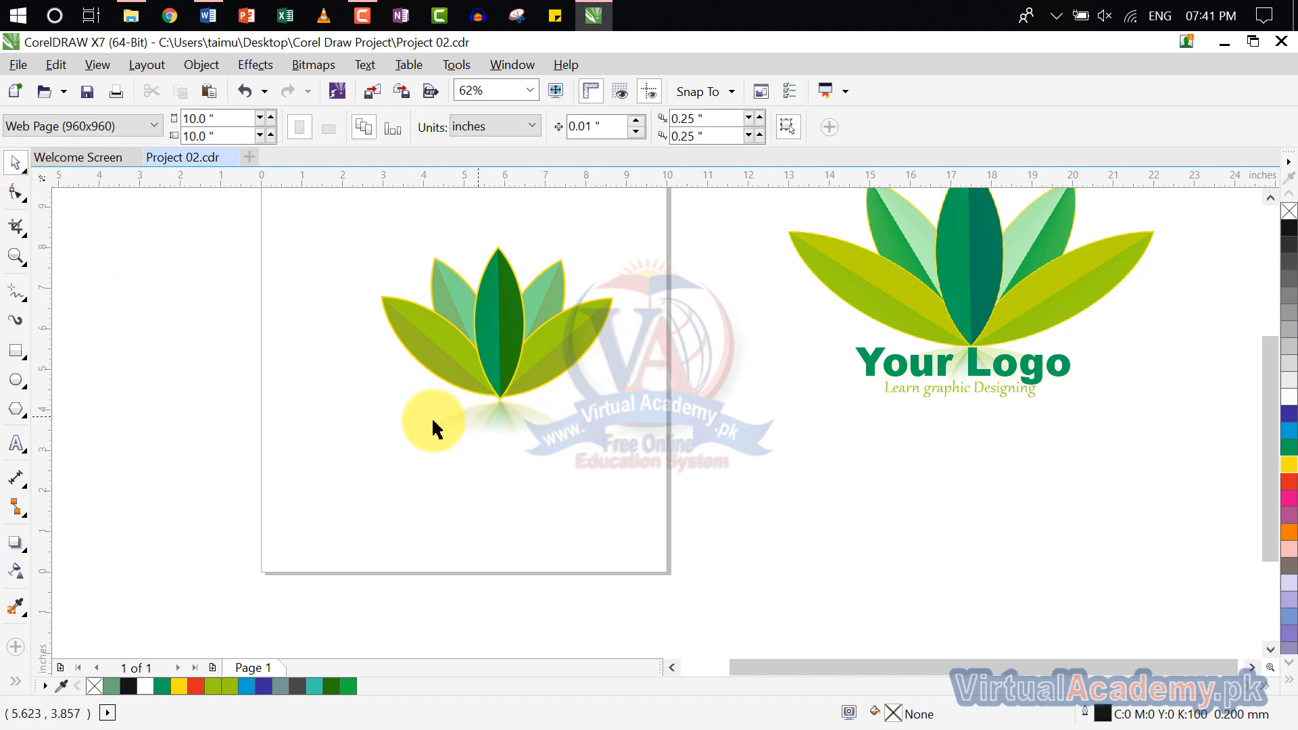
# Add the artistic text "YOUR" below the reflected leaves.
pyautogui.click(15, 444)
pyautogui.click(393, 455)
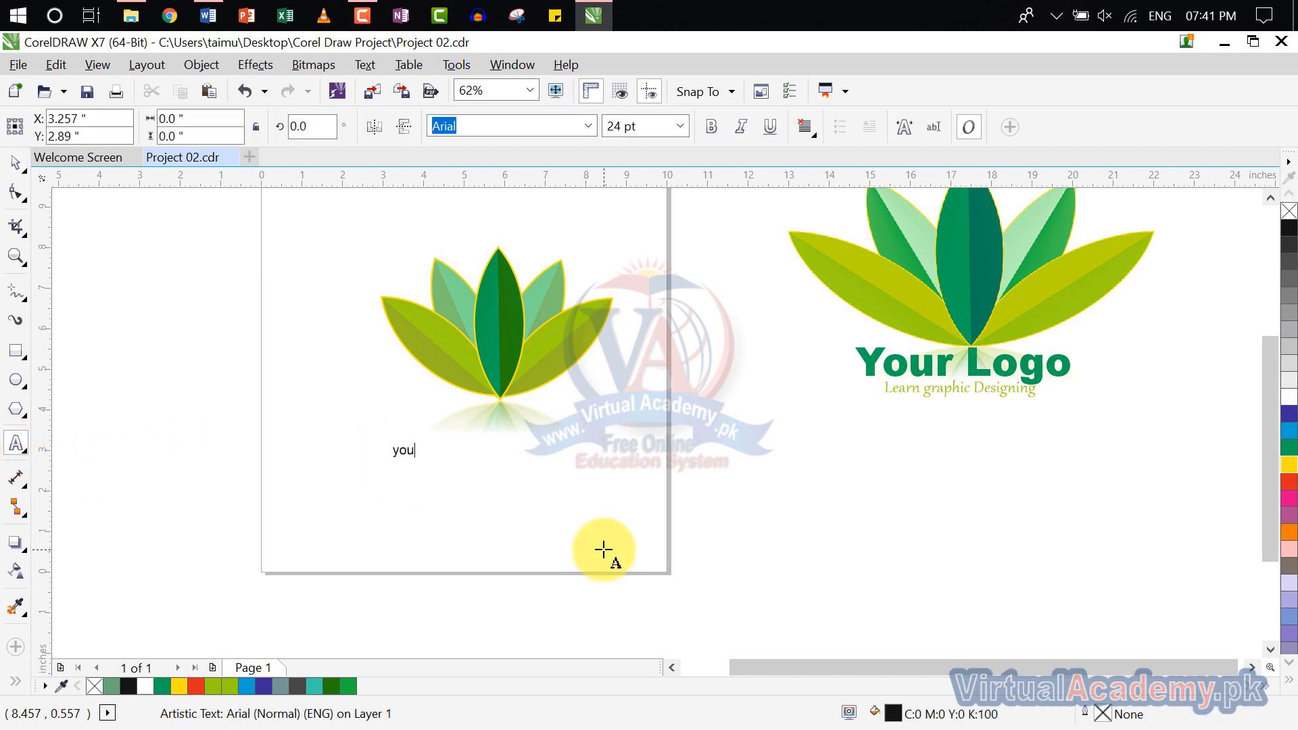
pyautogui.write('you')
pyautogui.press('BackSpace')
pyautogui.press('BackSpace')
pyautogui.press('BackSpace')
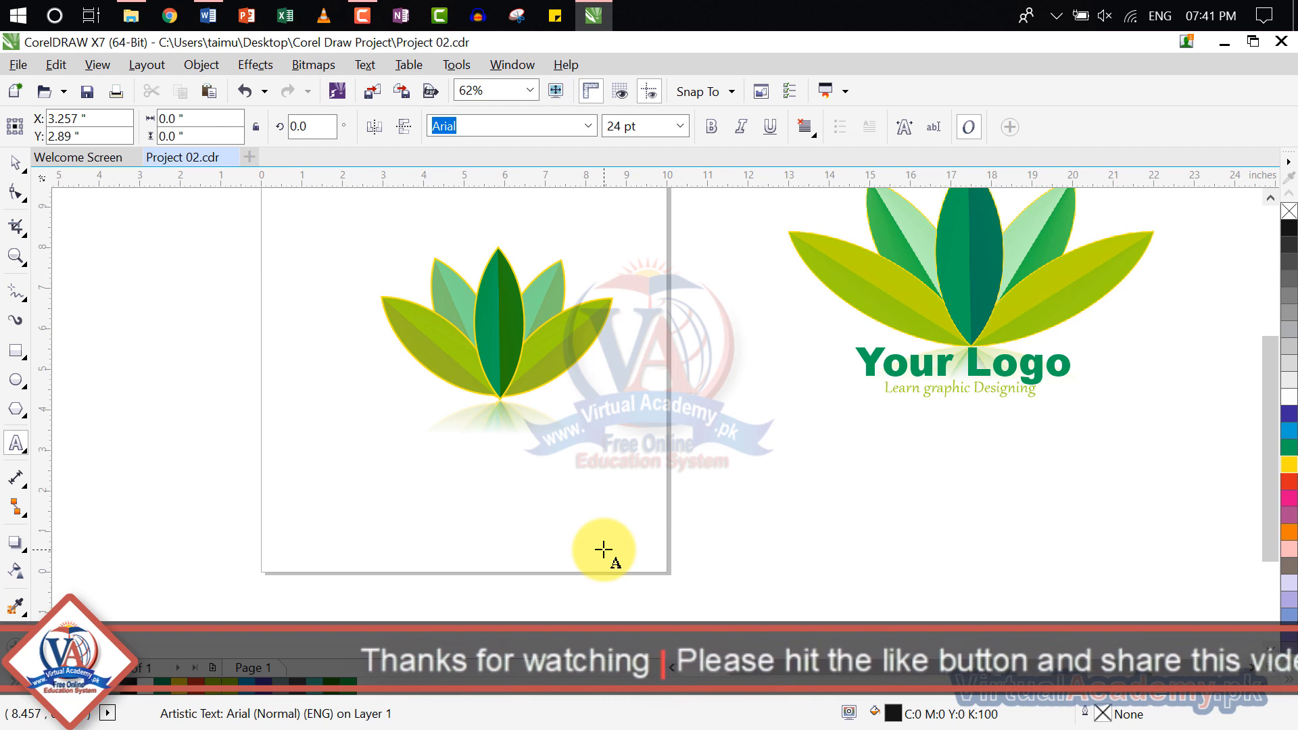
pyautogui.write('YOUR')
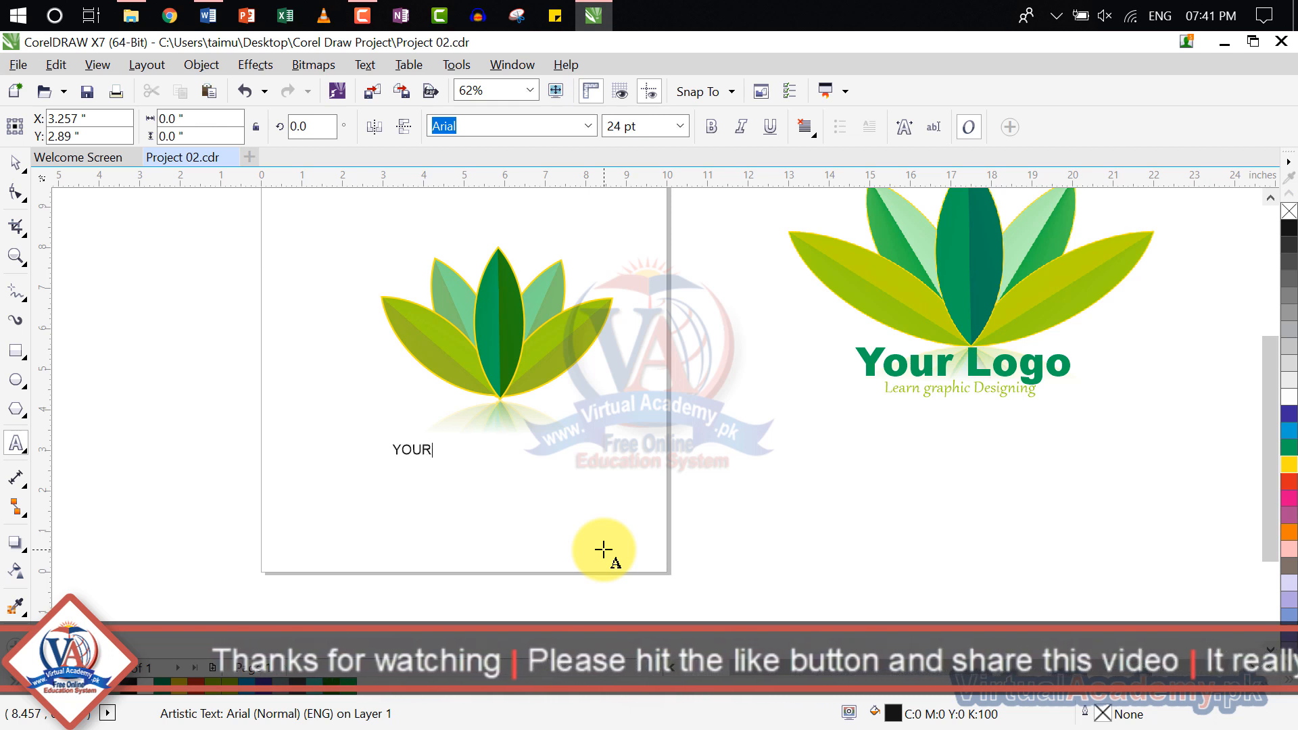